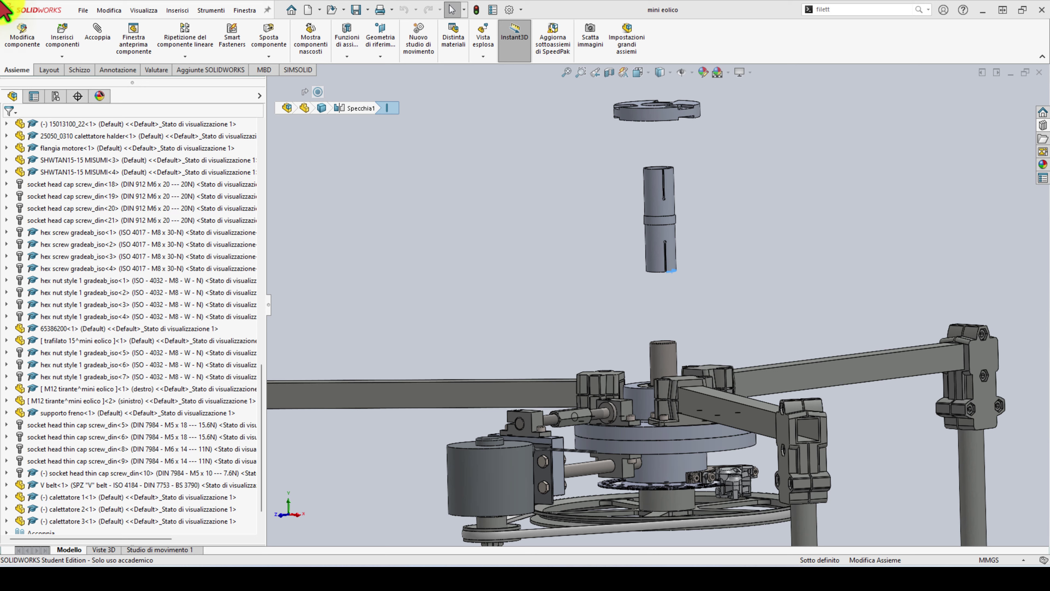
# Step: Browse the Open dialog to D:\progetto eolico and select ASSY_SEAT_CLAMP.stp
pyautogui.click(83, 9)
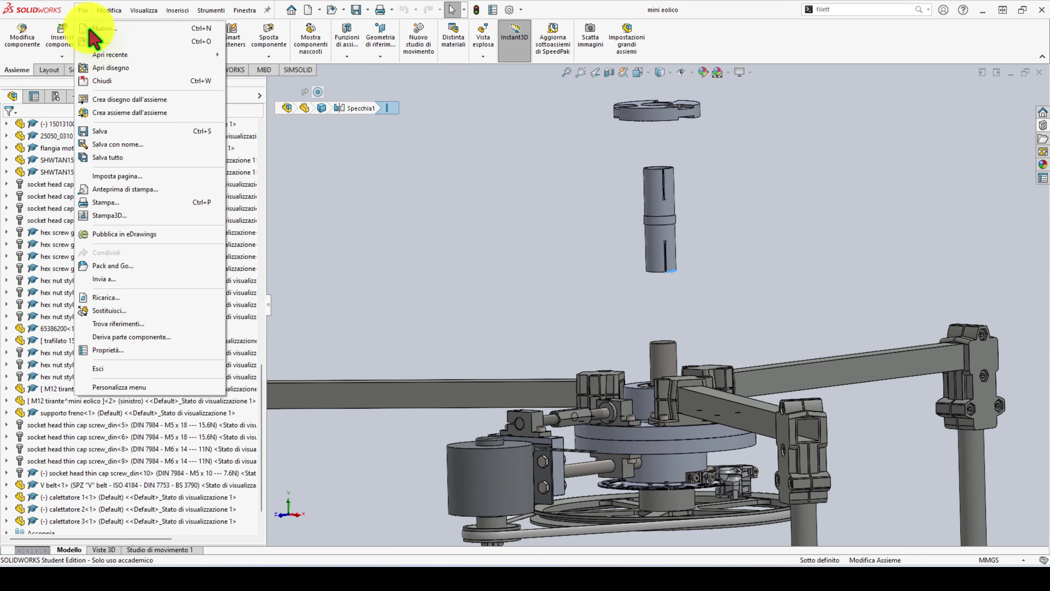
pyautogui.click(94, 41)
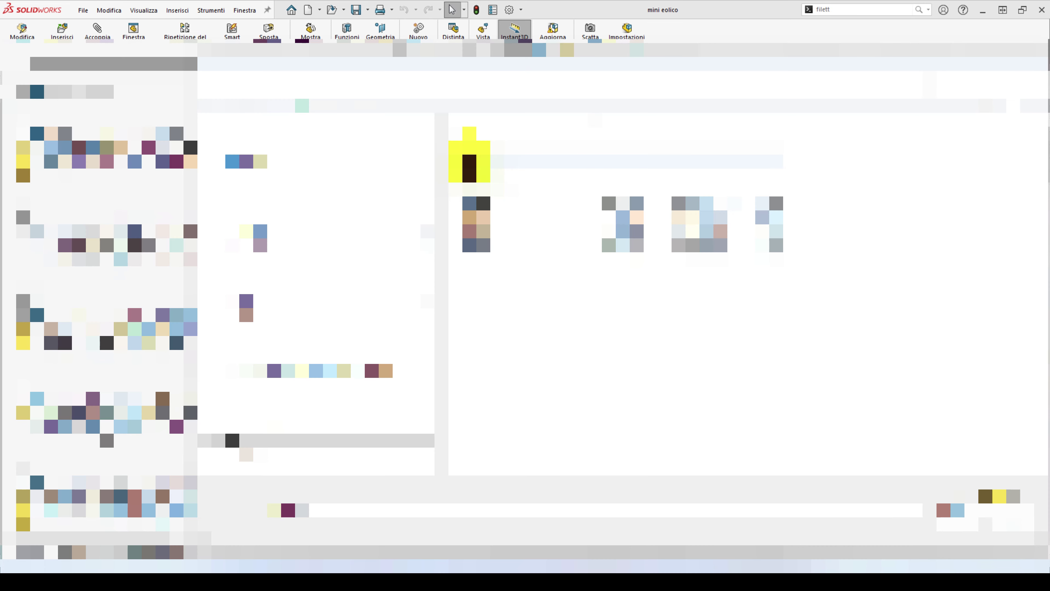
pyautogui.click(437, 88)
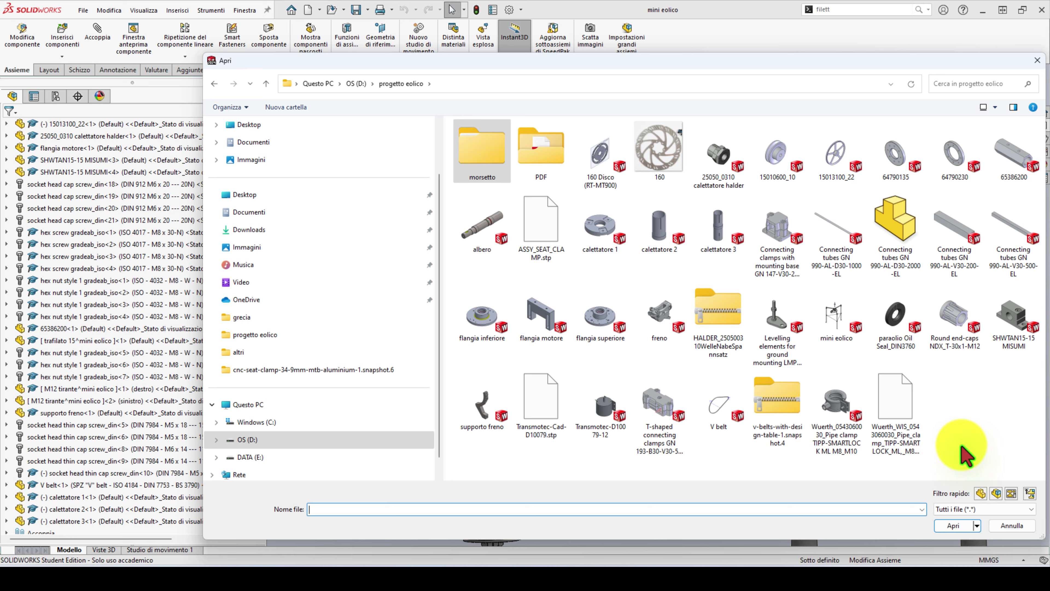
pyautogui.click(540, 224)
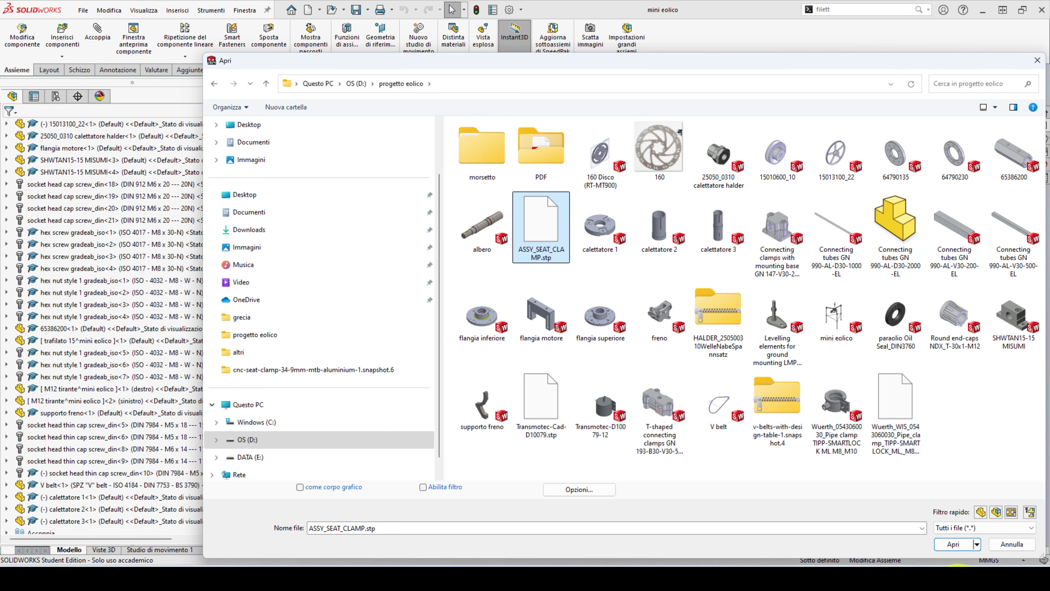
# Step: Import the seat clamp STEP assembly and break the imported subassembly's link to the STEP file
pyautogui.click(951, 544)
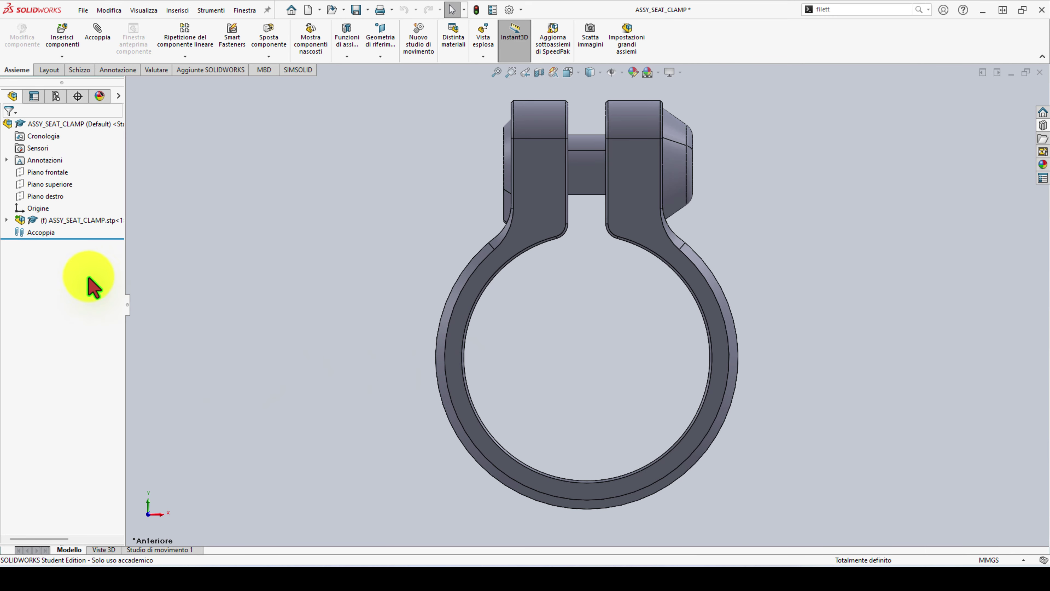
pyautogui.click(6, 220)
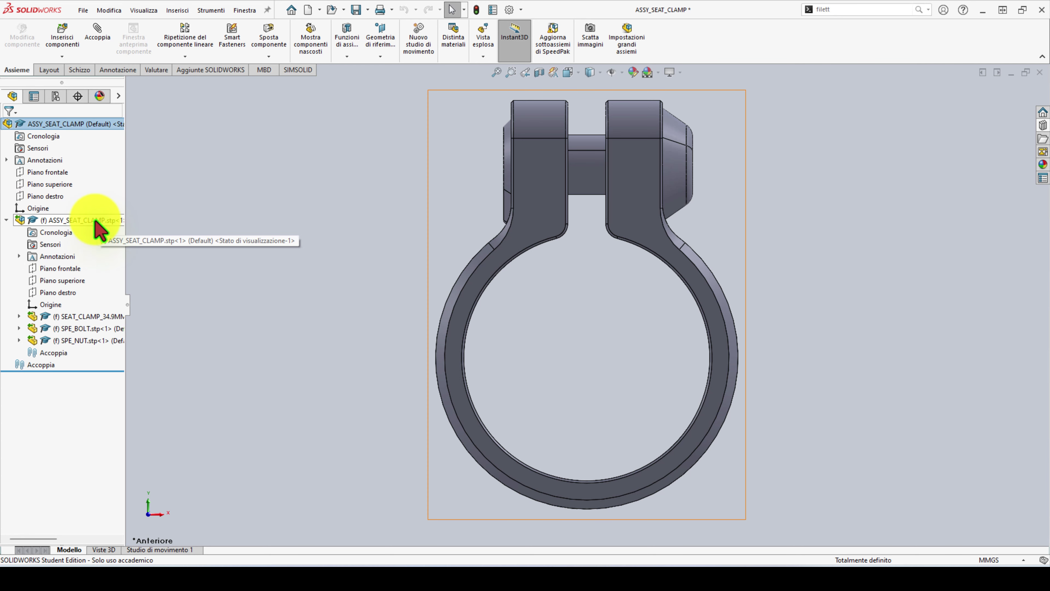
pyautogui.rightClick(99, 230)
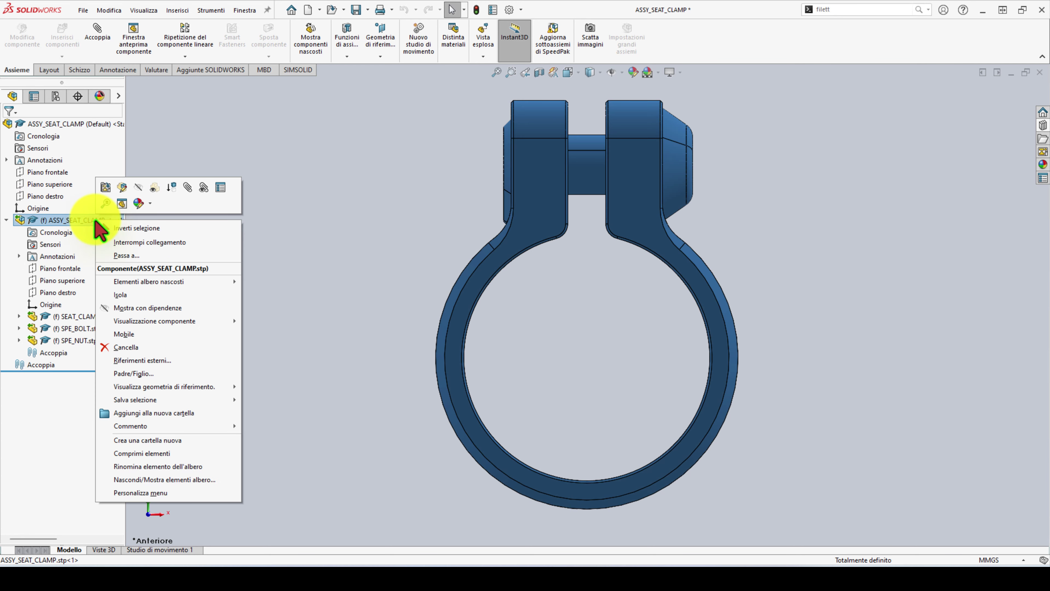
pyautogui.click(138, 242)
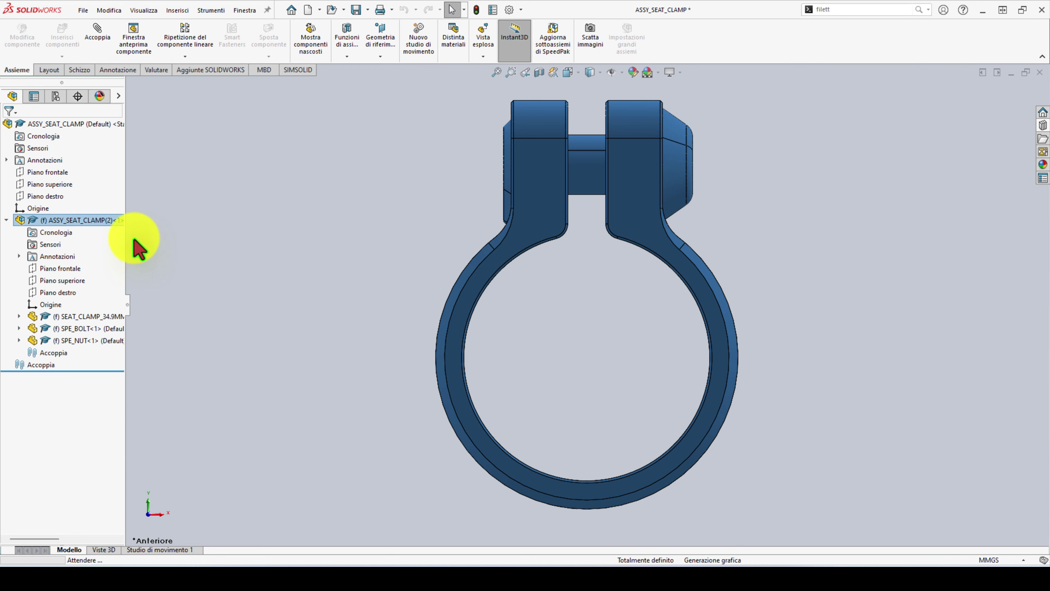
# Step: Dissolve the ASSY_SEAT_CLAMP(2) subassembly into top-level parts and orbit to a tilted view
pyautogui.rightClick(96, 222)
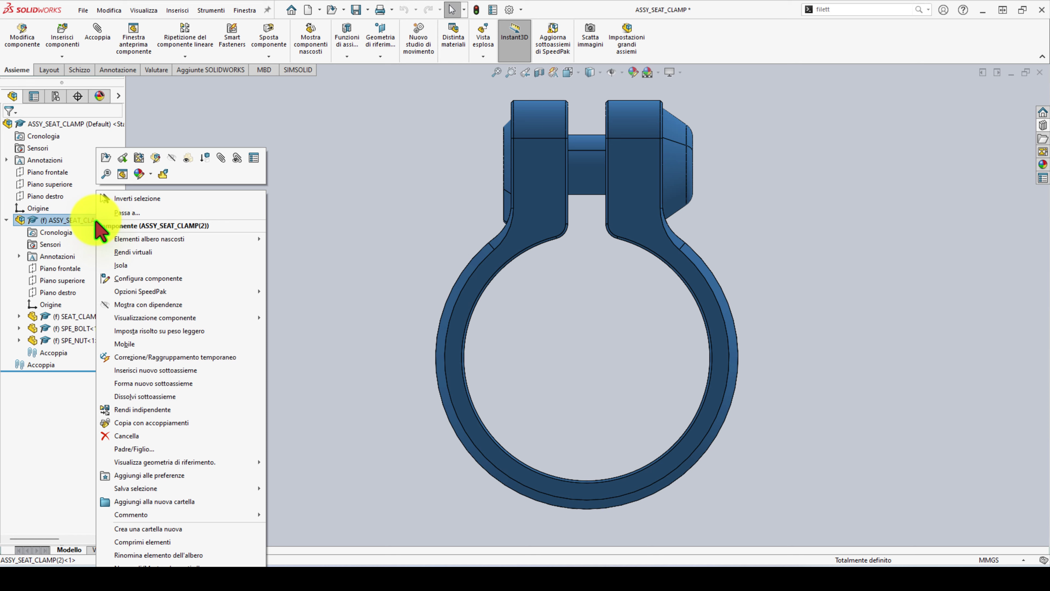
pyautogui.click(183, 397)
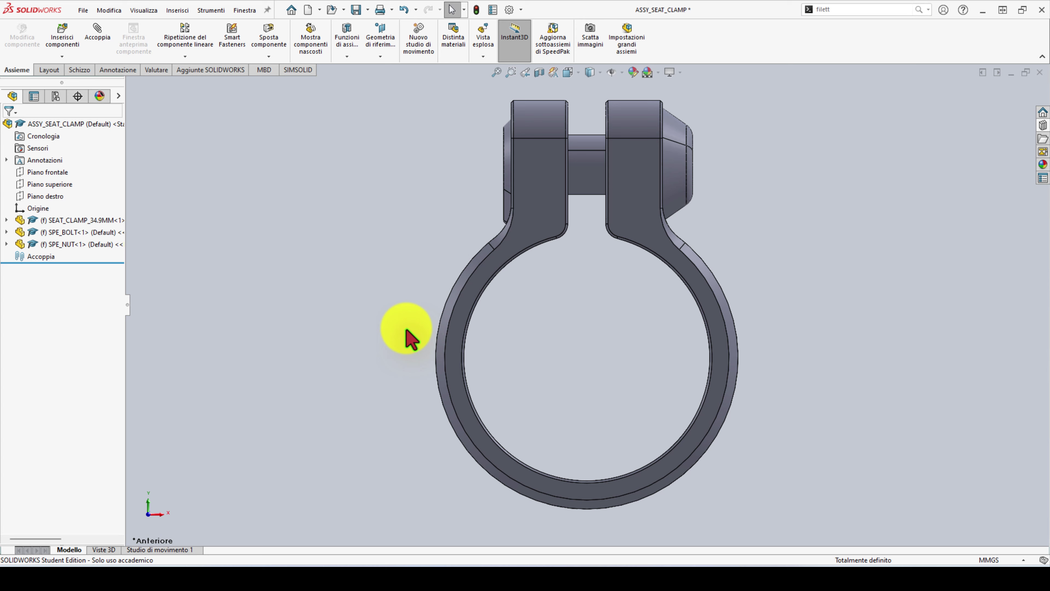
pyautogui.moveTo(403, 336); pyautogui.dragTo(403, 136, button='middle')
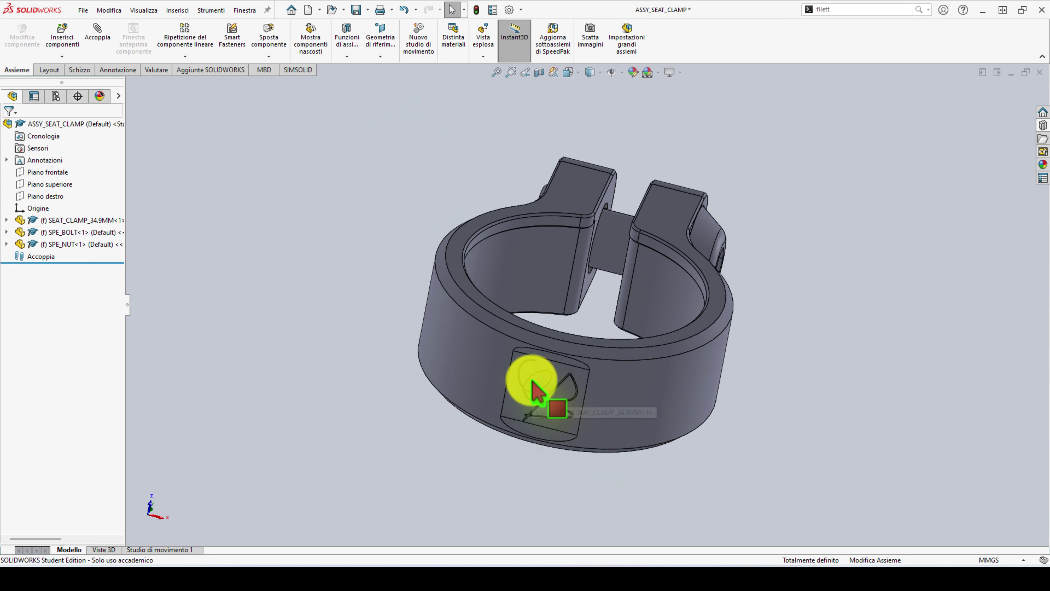
# Step: Select a face on SEAT_CLAMP_34.9MM and open the clamp part in its own window
pyautogui.click(84, 220)
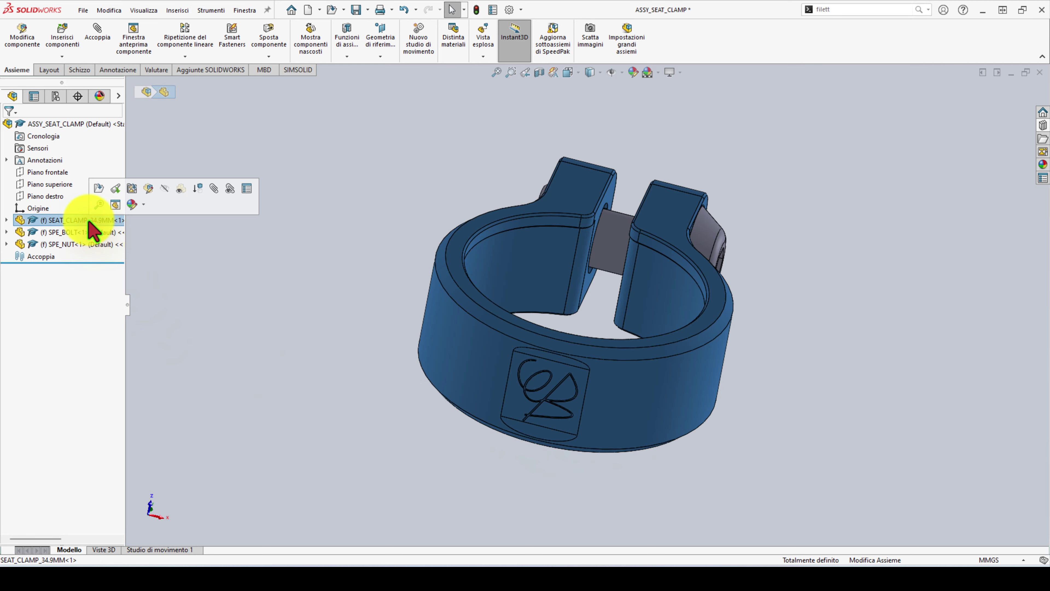
pyautogui.click(6, 220)
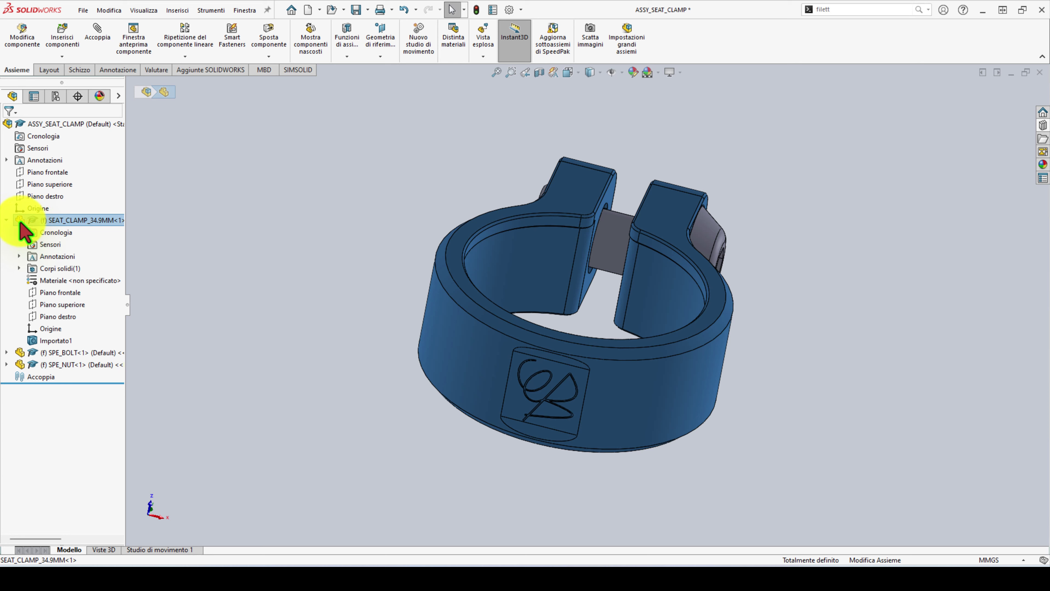
pyautogui.click(6, 221)
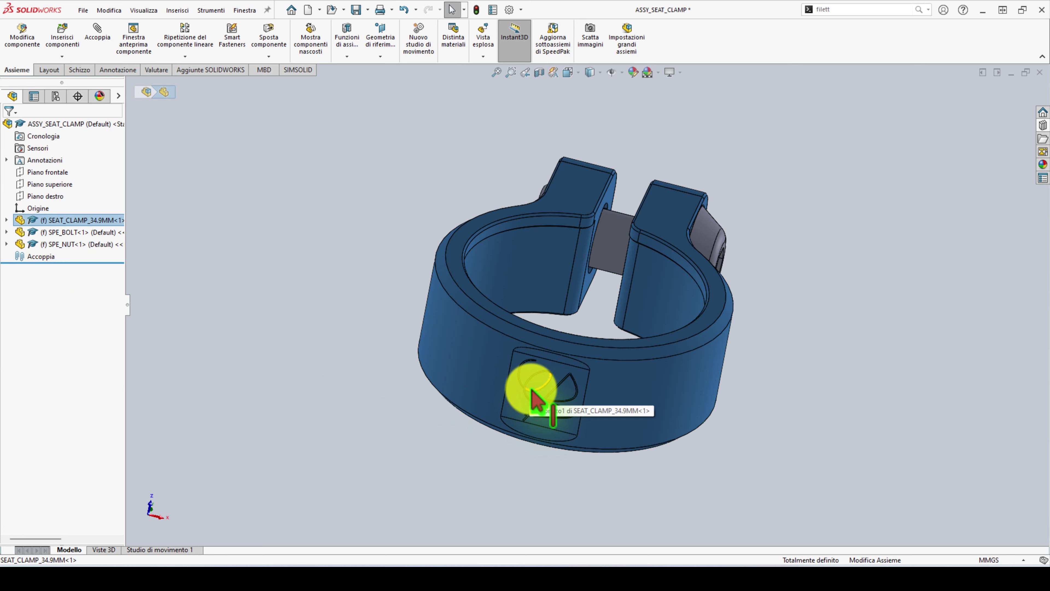
pyautogui.click(552, 372)
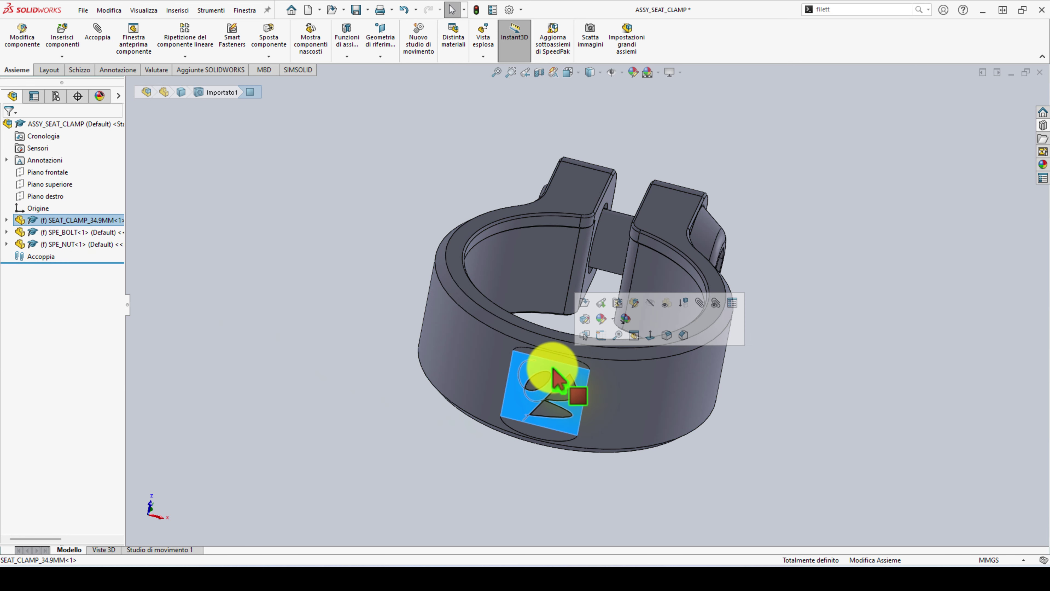
pyautogui.click(589, 301)
# Step: Zoom to the Importato1 logo face, select it, view it normal-to, and bring up its commands
pyautogui.moveTo(593, 305); pyautogui.dragTo(607, 126, button='middle')
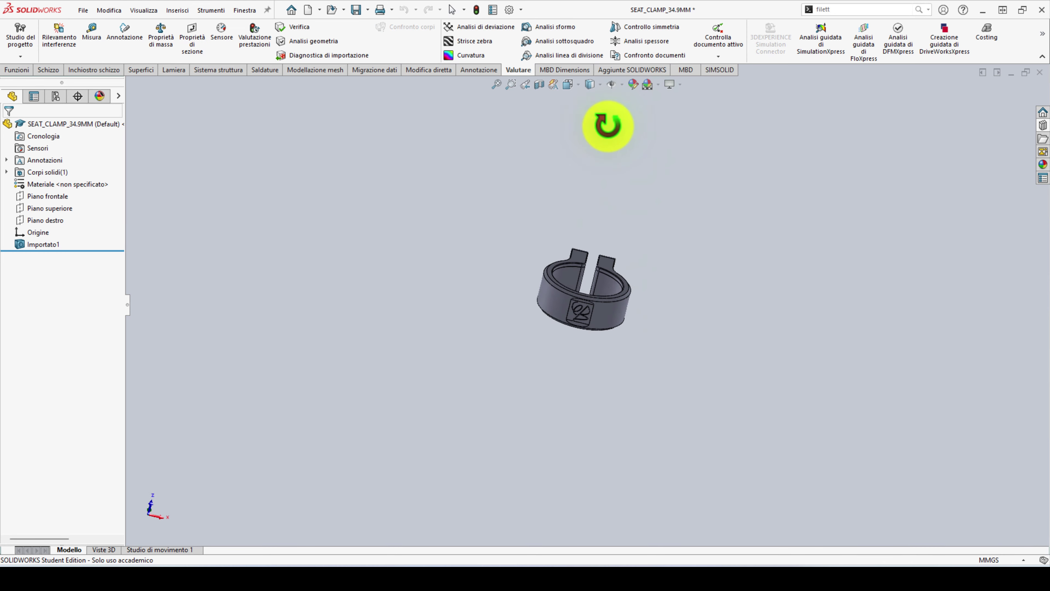
pyautogui.scroll(-3, 586, 340)
pyautogui.scroll(-3, 499, 235)
pyautogui.scroll(-5, 698, 427)
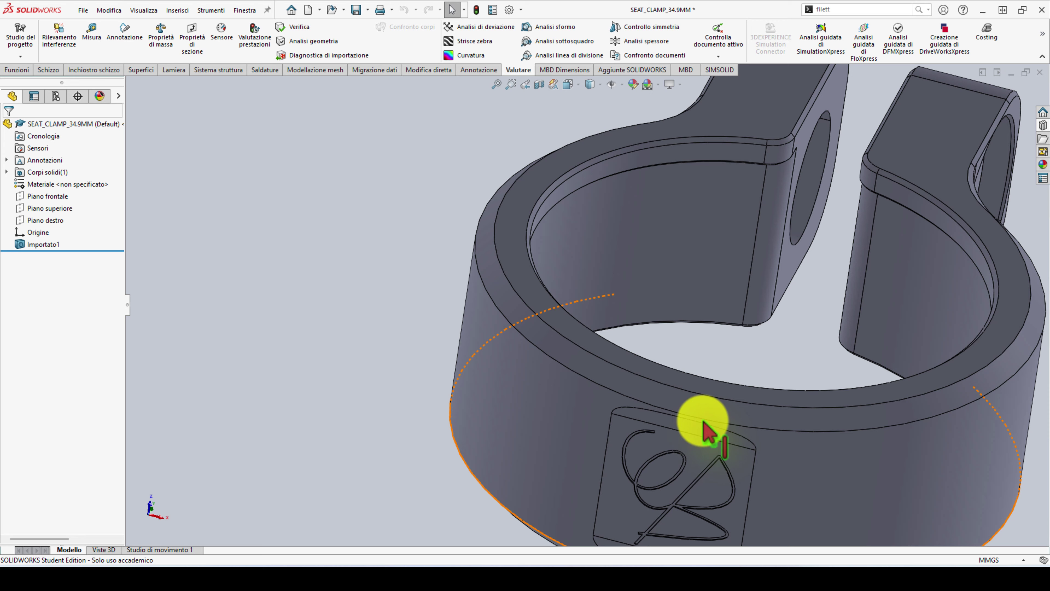
pyautogui.click(683, 445)
pyautogui.hotkey('ctrl', '8')
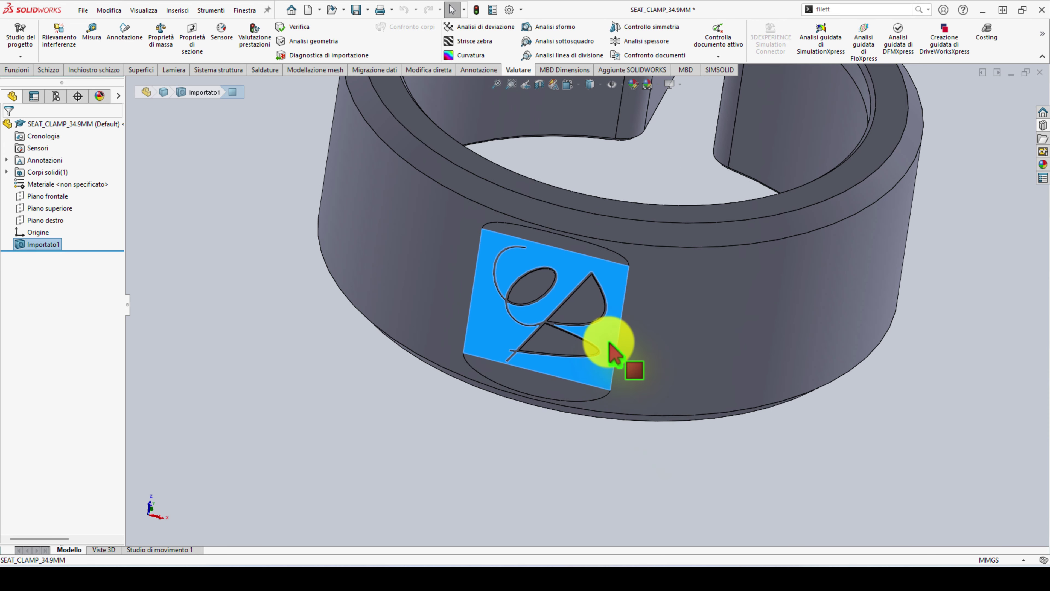
pyautogui.rightClick(610, 343)
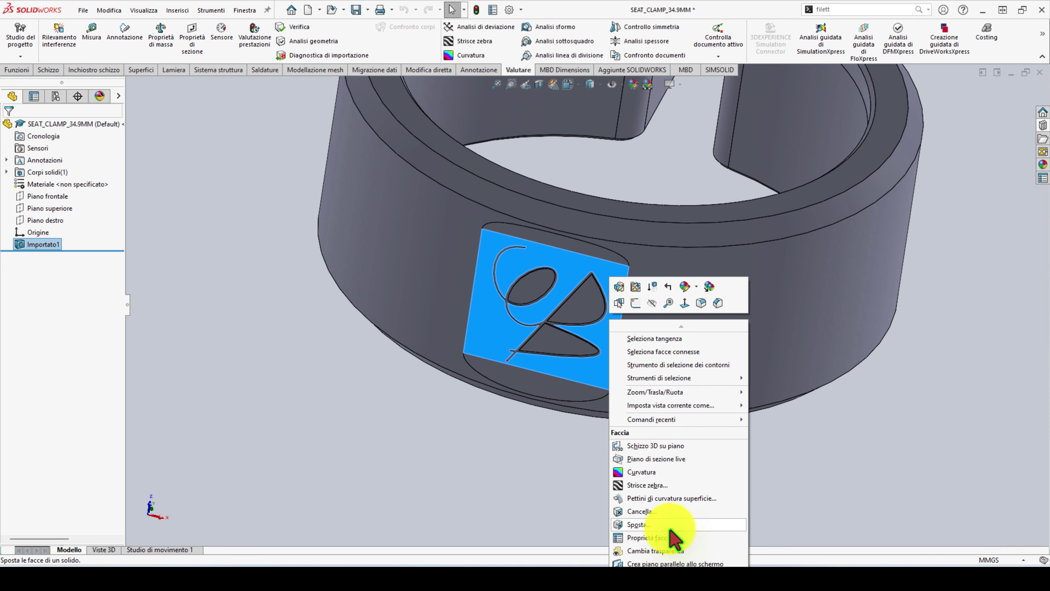
# Step: Start Delete Face with Delete and Patch on the first logo stroke faces
pyautogui.click(649, 512)
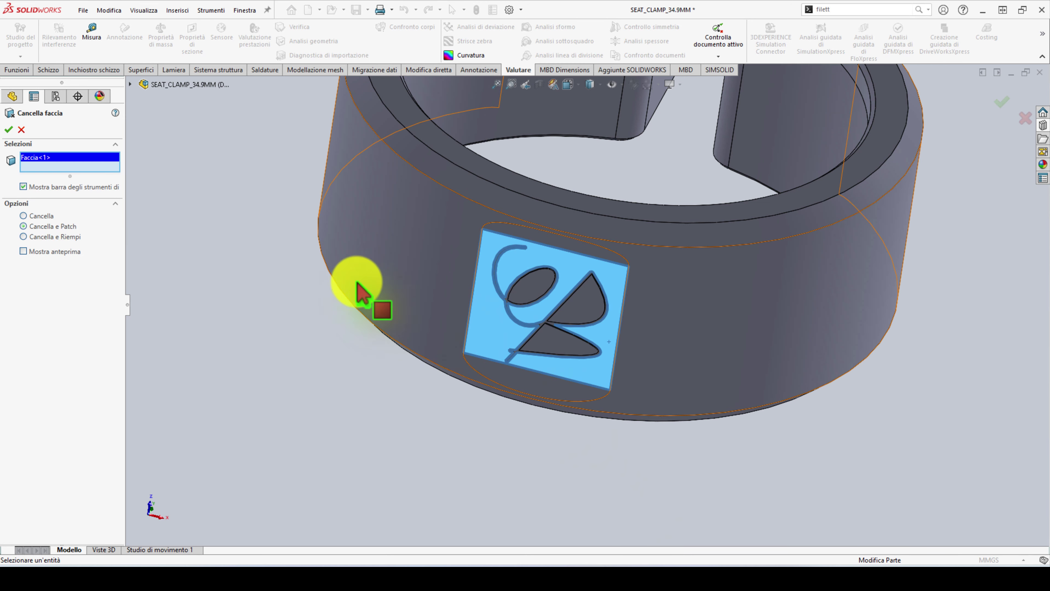
pyautogui.scroll(-3, 486, 343)
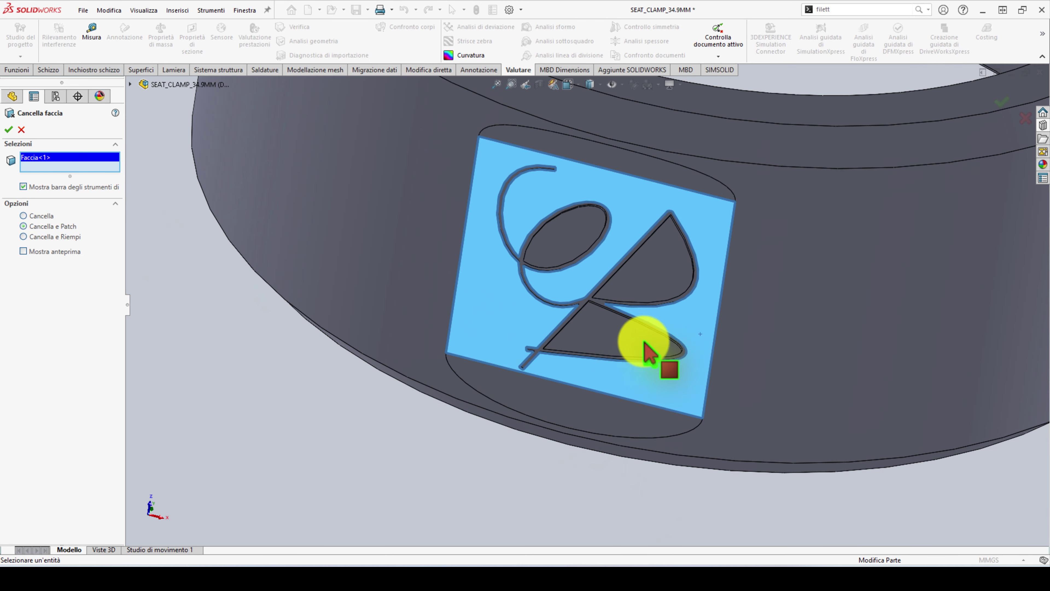
pyautogui.click(645, 343)
pyautogui.click(634, 282)
pyautogui.click(589, 256)
pyautogui.click(579, 377)
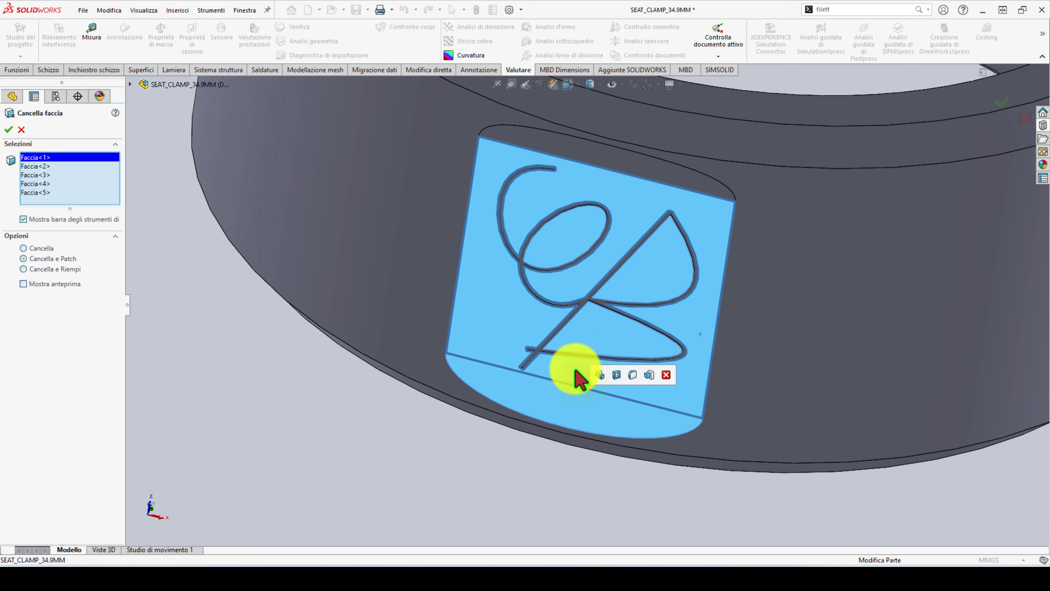
pyautogui.click(617, 164)
# Step: Add the logo loop's inner, outer, lower and elliptical faces to the deletion set
pyautogui.scroll(-5, 595, 218)
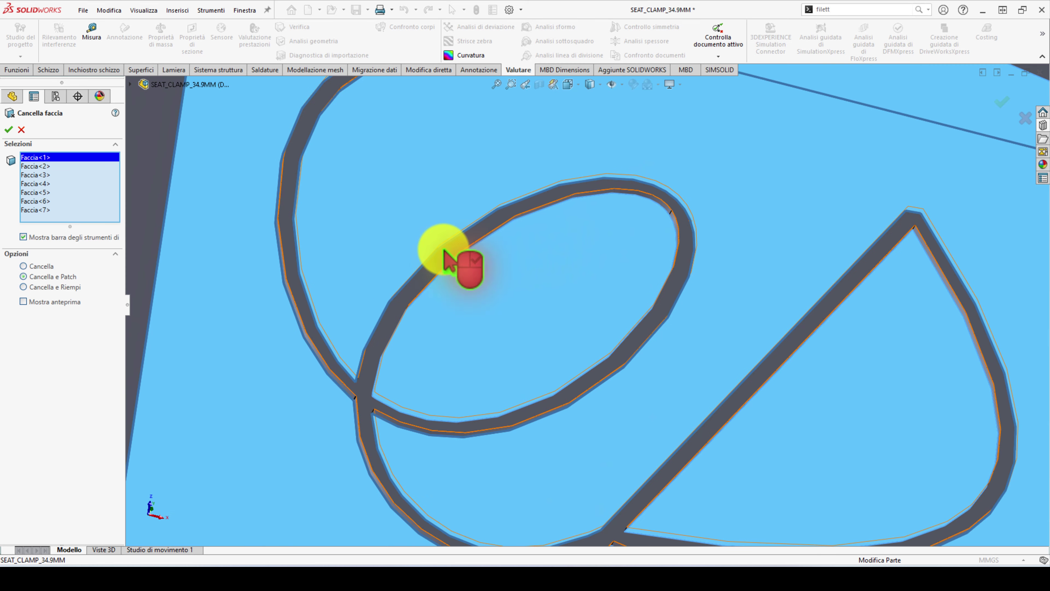
pyautogui.moveTo(445, 300); pyautogui.dragTo(403, 225, button='middle')
pyautogui.scroll(-3, 415, 387)
pyautogui.scroll(-2, 461, 426)
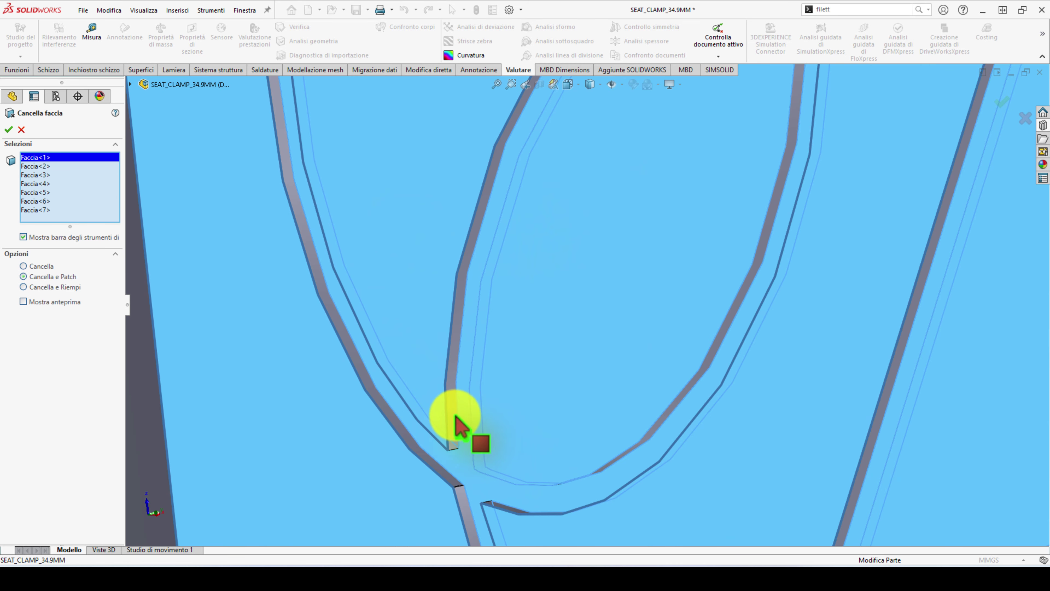
pyautogui.click(455, 424)
pyautogui.scroll(3, 452, 418)
pyautogui.moveTo(453, 417)
pyautogui.mouseDown(button='middle')
pyautogui.moveTo(543, 265)
pyautogui.moveTo(453, 422)
pyautogui.mouseUp(button='middle')
pyautogui.click(490, 443)
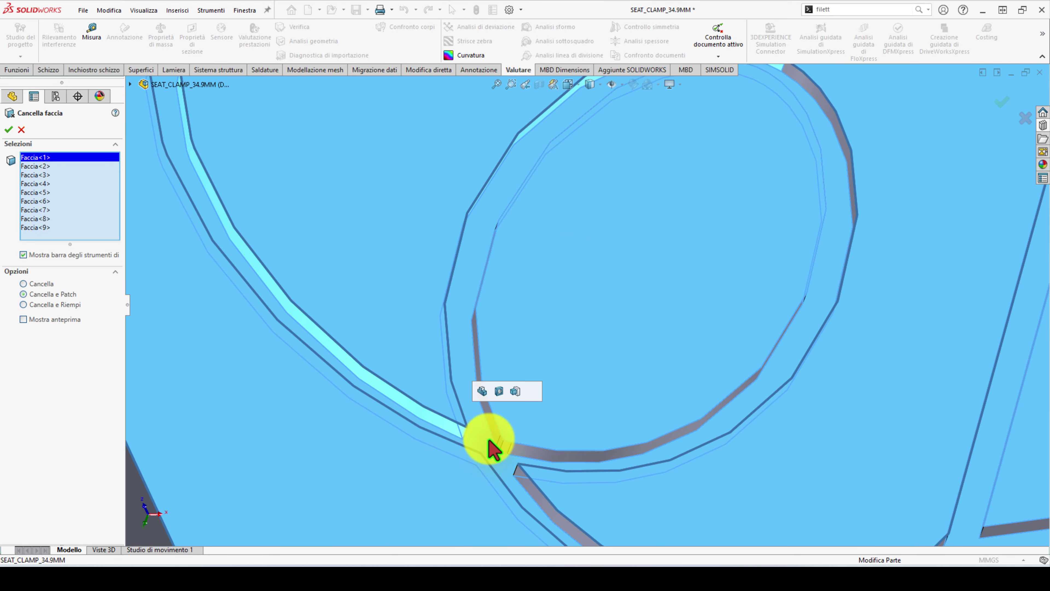
pyautogui.click(504, 453)
pyautogui.click(558, 426)
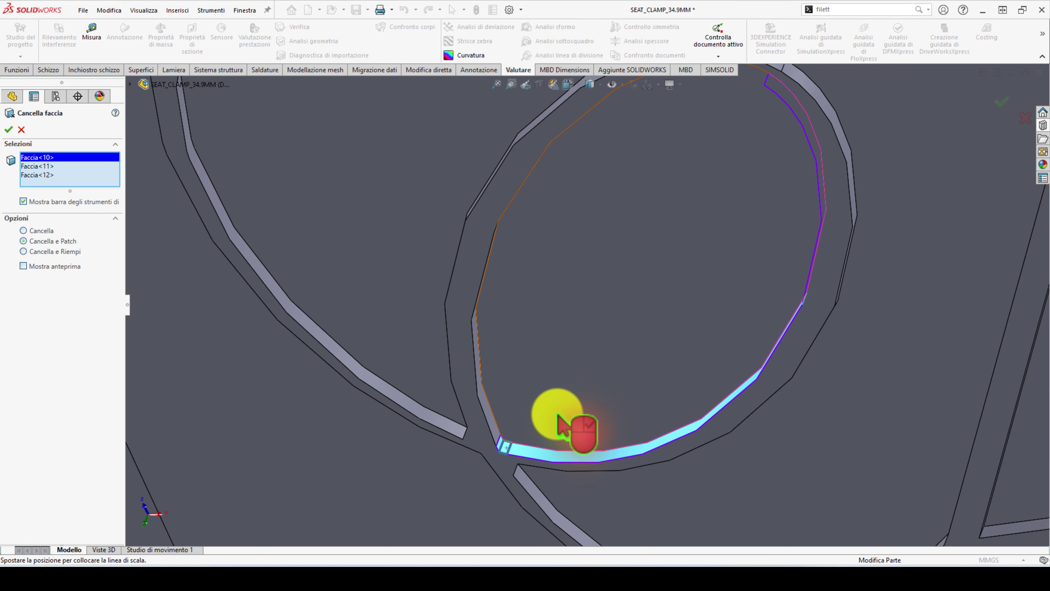
pyautogui.click(490, 419)
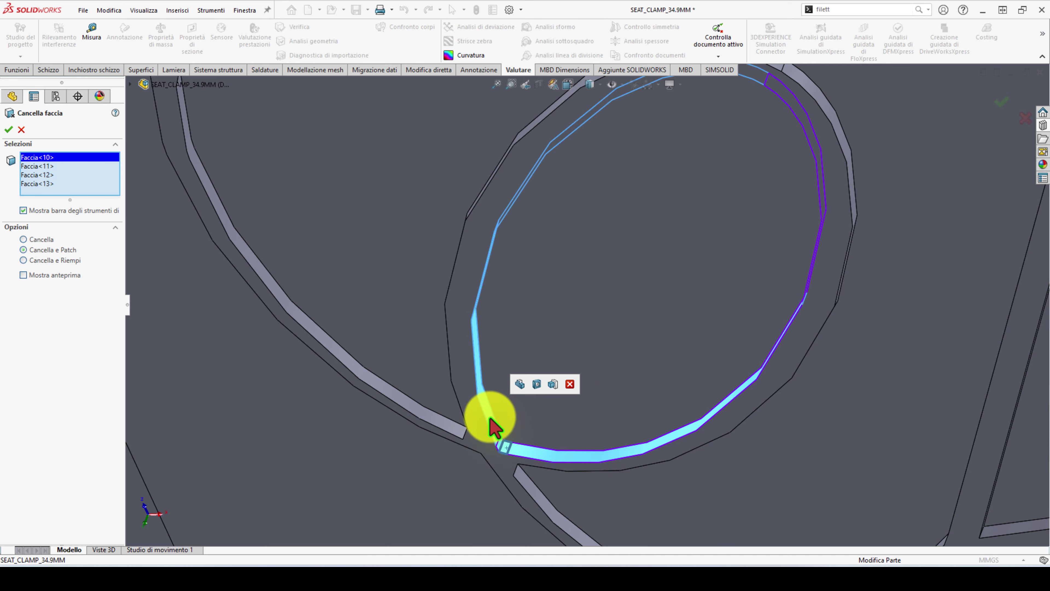
pyautogui.moveTo(495, 426)
pyautogui.mouseDown(button='middle')
pyautogui.moveTo(476, 411)
pyautogui.moveTo(440, 413)
pyautogui.moveTo(457, 417)
pyautogui.mouseUp(button='middle')
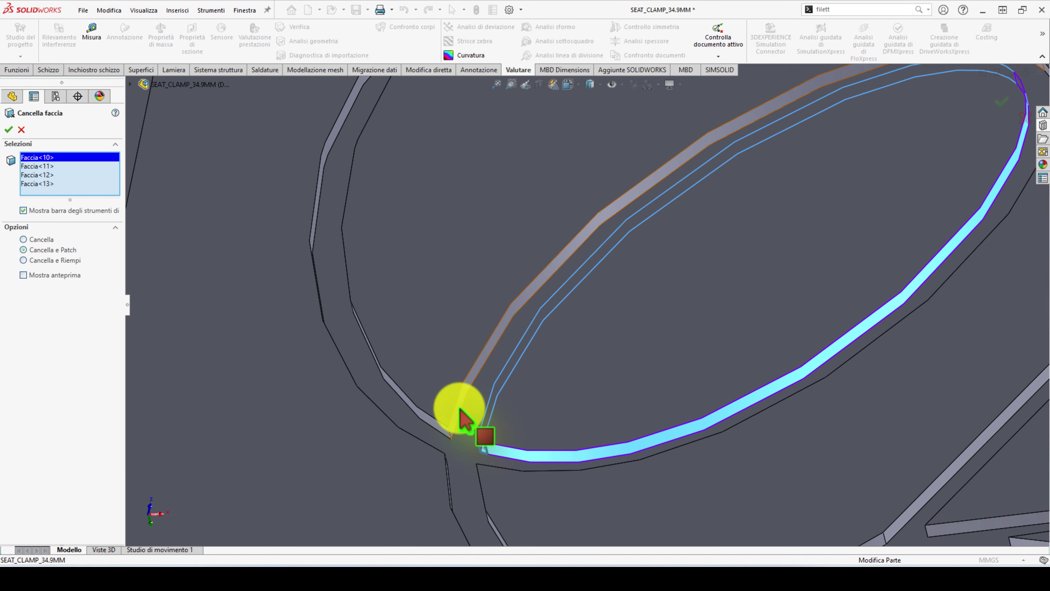
pyautogui.click(459, 416)
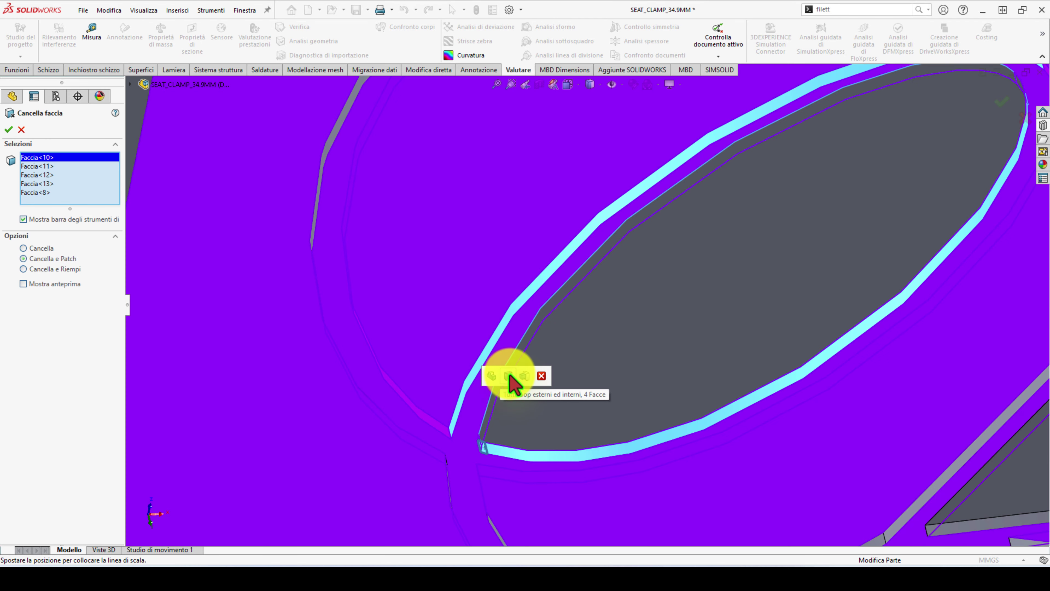
pyautogui.click(510, 376)
pyautogui.scroll(3, 535, 398)
pyautogui.click(605, 352)
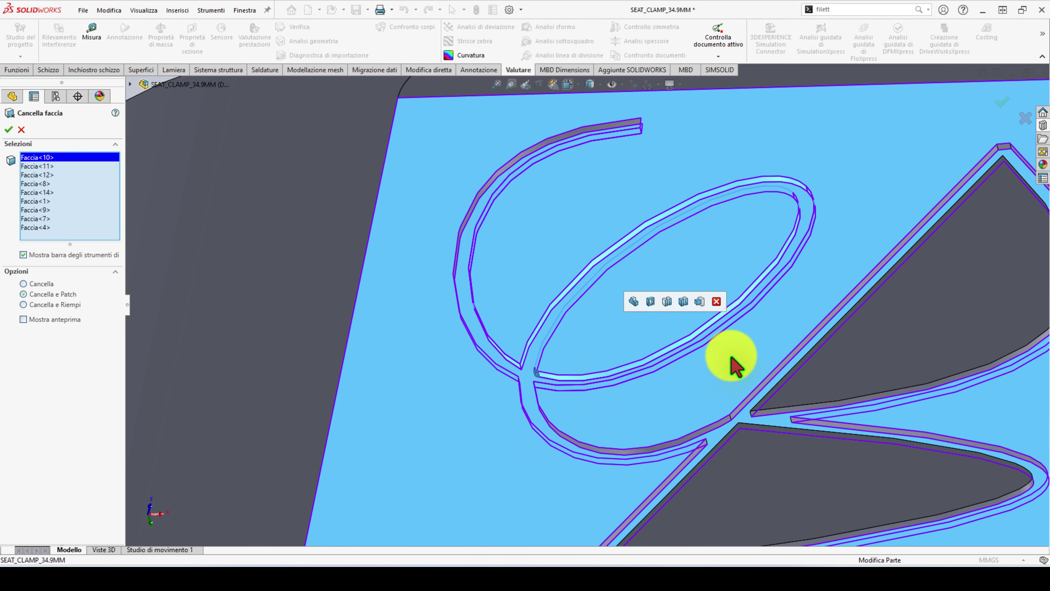
# Step: Add the triangular face and edge strip, each with their coplanar faces, to the removal set
pyautogui.moveTo(806, 368); pyautogui.dragTo(874, 351, button='middle')
pyautogui.scroll(-5, 852, 389)
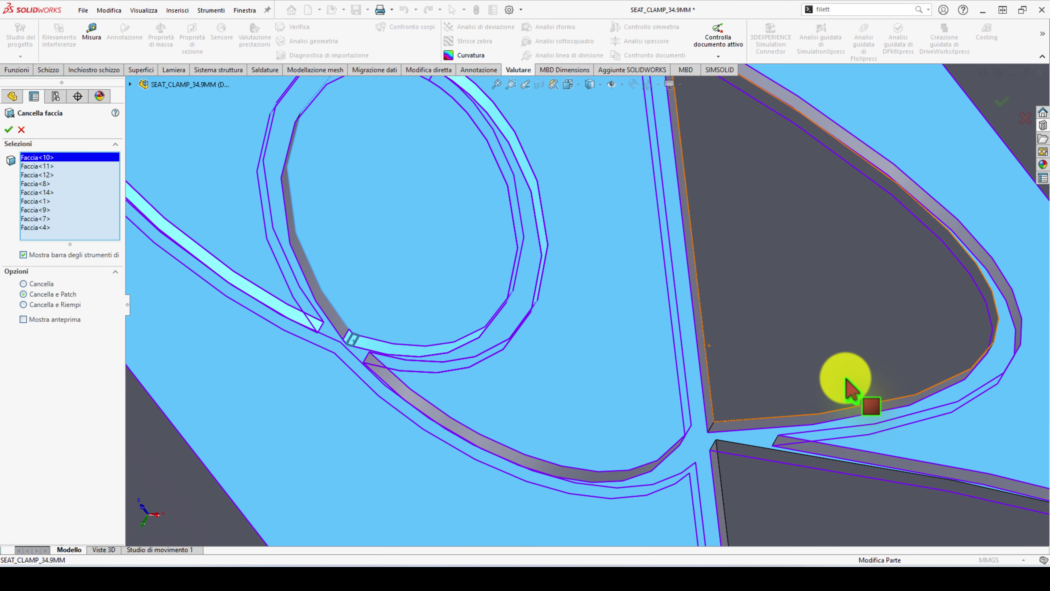
pyautogui.click(848, 388)
pyautogui.click(710, 407)
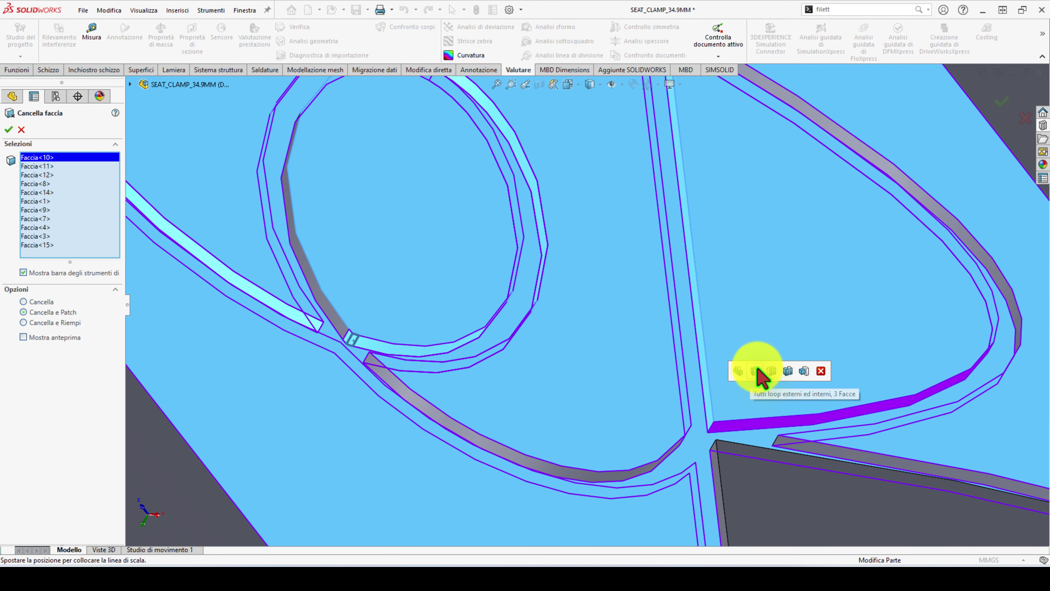
pyautogui.click(758, 370)
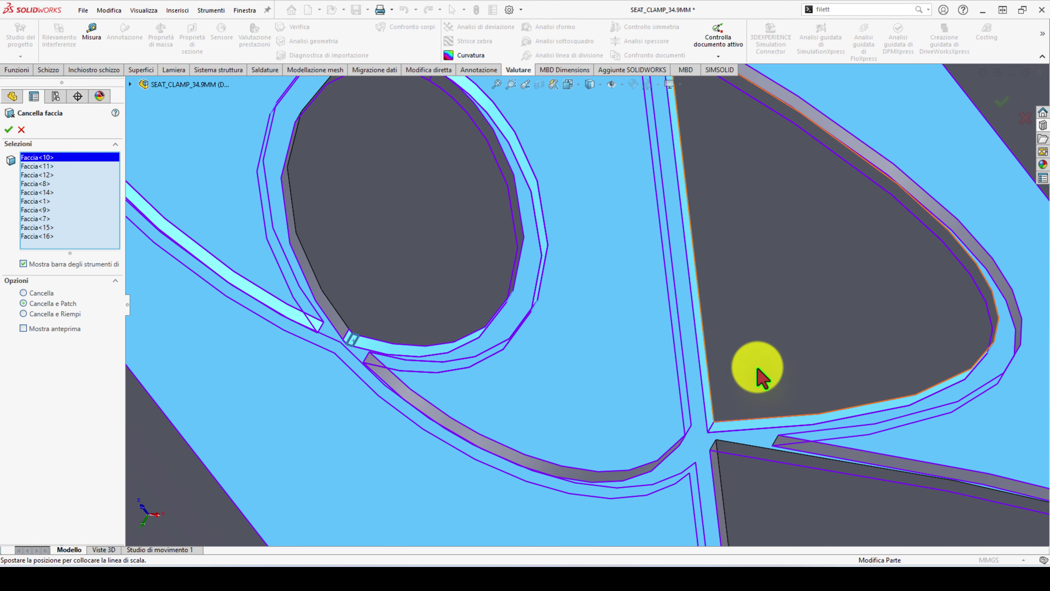
pyautogui.scroll(5, 758, 370)
pyautogui.scroll(-5, 673, 439)
pyautogui.moveTo(672, 438); pyautogui.dragTo(664, 445, button='middle')
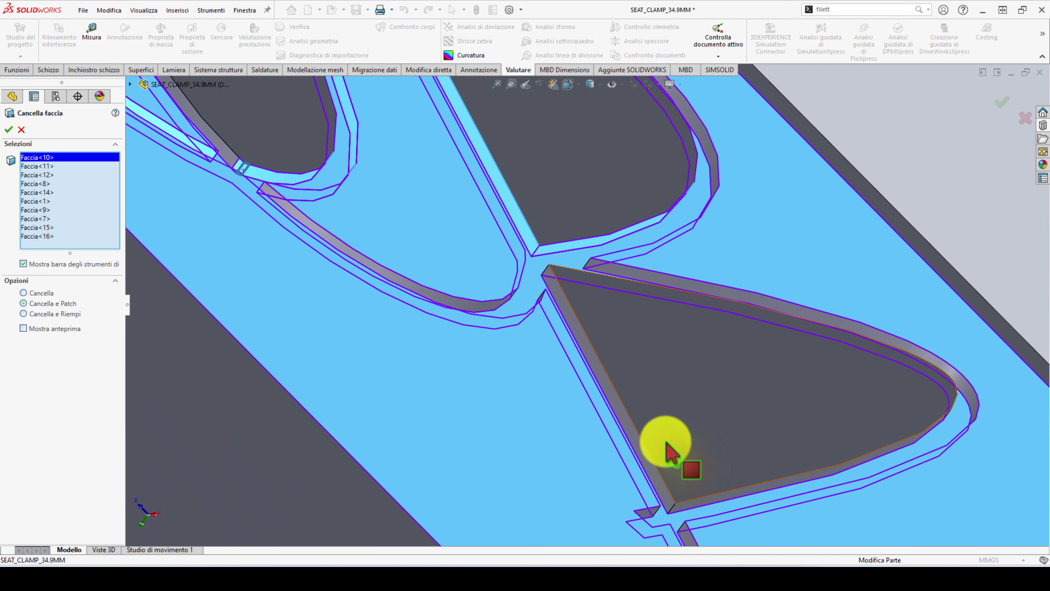
pyautogui.click(652, 465)
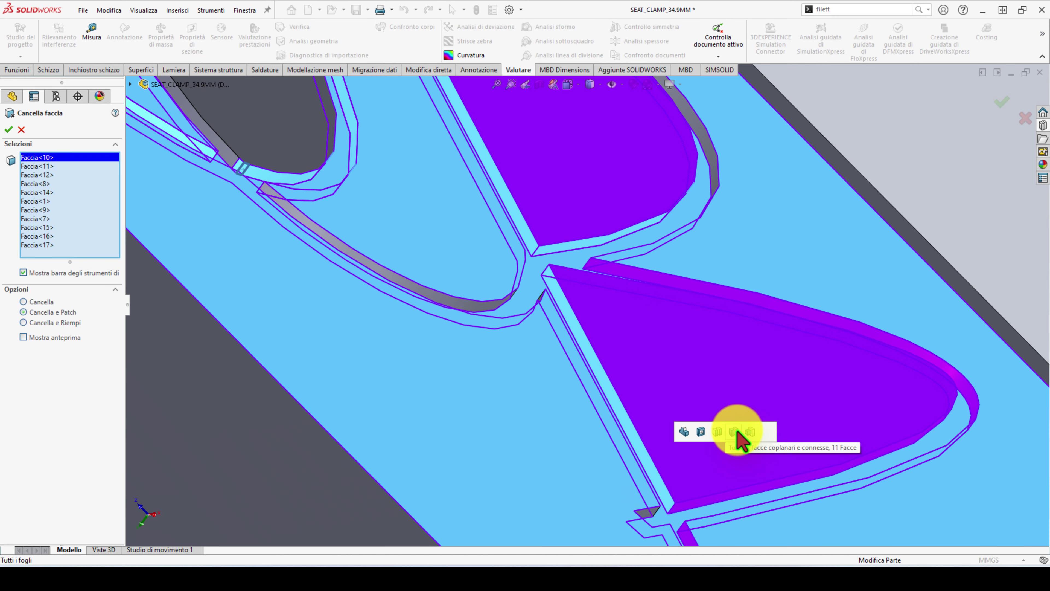
pyautogui.click(739, 431)
pyautogui.scroll(-5, 740, 439)
pyautogui.moveTo(740, 439); pyautogui.dragTo(509, 369, button='middle')
pyautogui.click(534, 382)
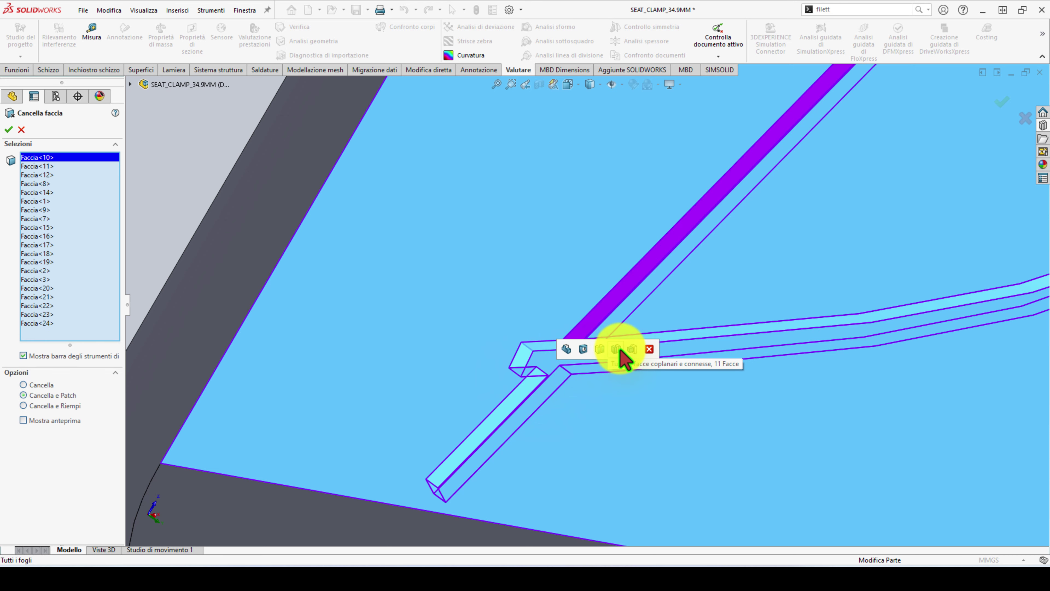
pyautogui.click(624, 358)
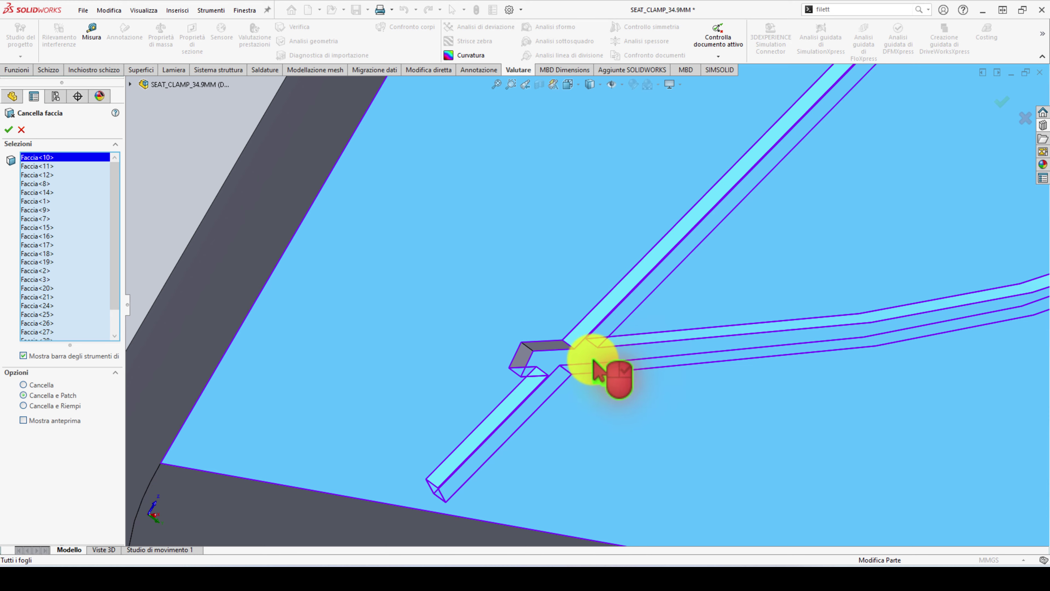
# Step: Add the dark rib strip and the elliptical hole's floor to the removal set
pyautogui.scroll(-2, 587, 364)
pyautogui.scroll(3, 500, 352)
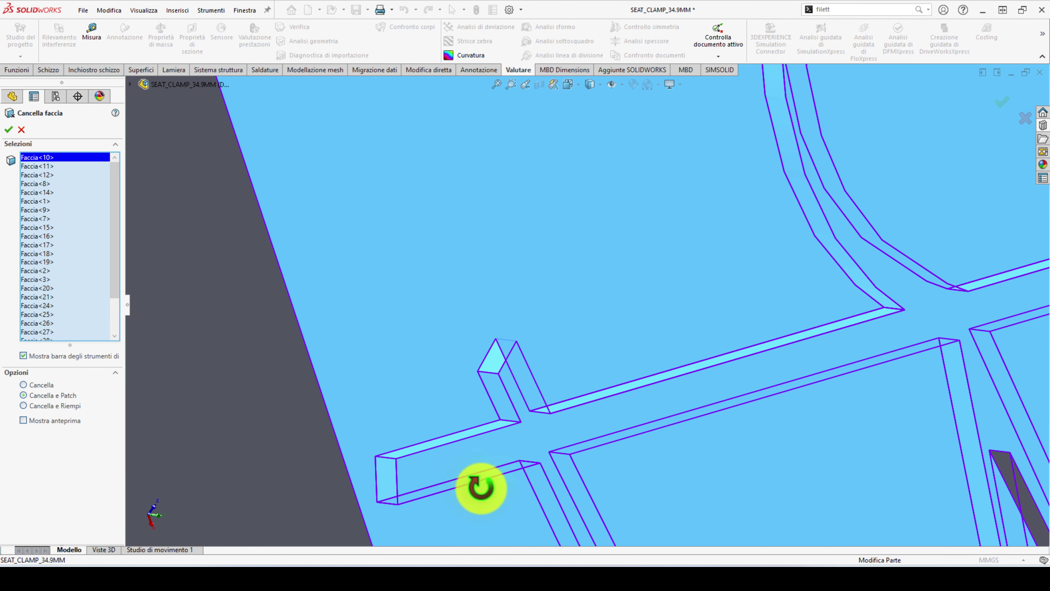
pyautogui.moveTo(482, 486); pyautogui.dragTo(605, 430, button='middle')
pyautogui.scroll(2, 698, 430)
pyautogui.moveTo(698, 430); pyautogui.dragTo(673, 504, button='middle')
pyautogui.scroll(-3, 691, 375)
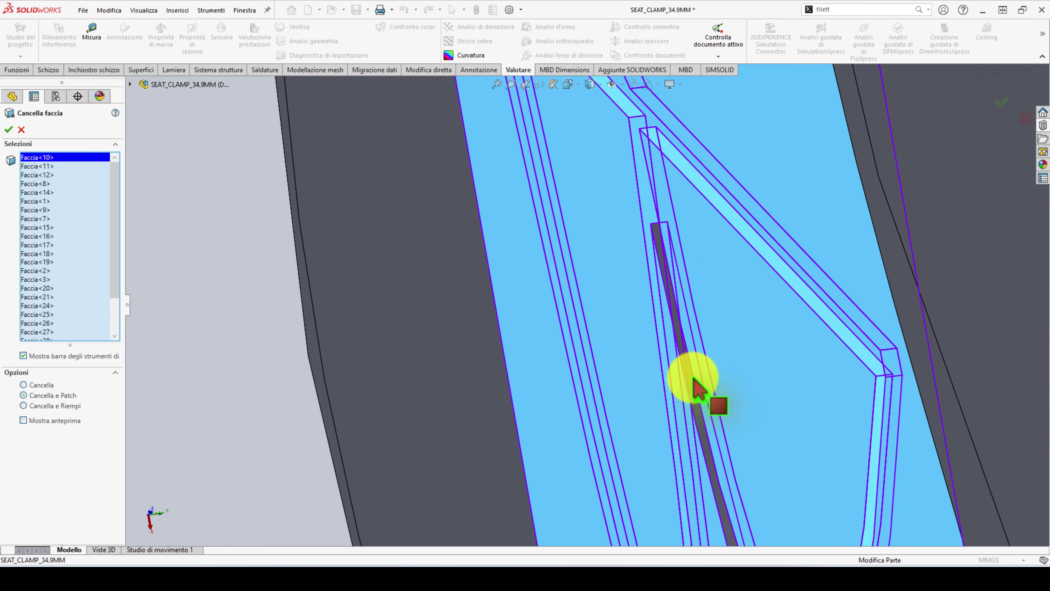
pyautogui.scroll(-2, 708, 371)
pyautogui.scroll(-1, 656, 360)
pyautogui.click(655, 360)
pyautogui.scroll(3, 682, 434)
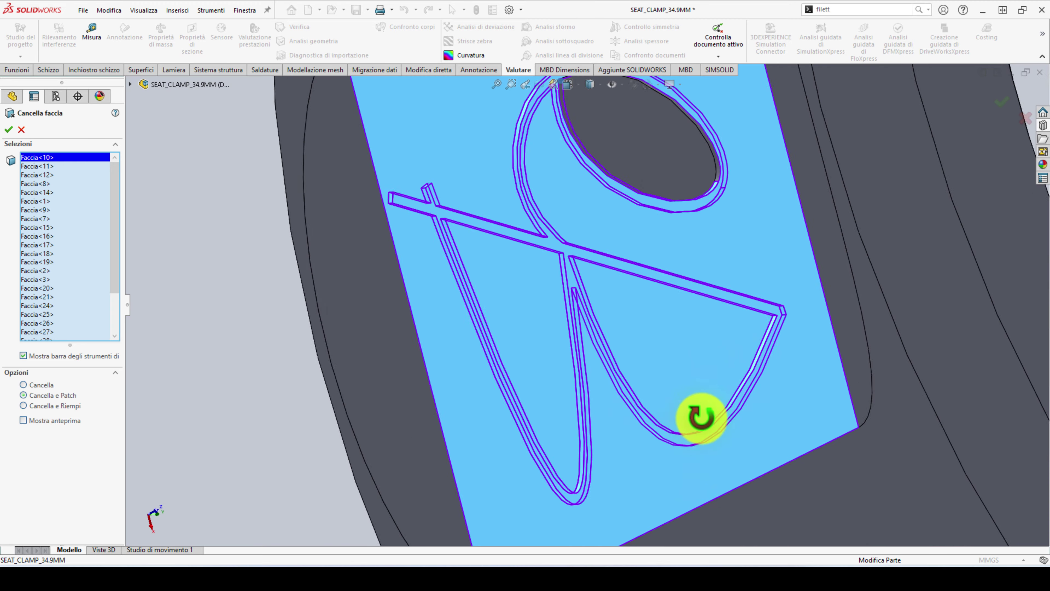
pyautogui.moveTo(699, 418)
pyautogui.mouseDown(button='middle')
pyautogui.moveTo(788, 315)
pyautogui.moveTo(778, 304)
pyautogui.mouseUp(button='middle')
pyautogui.scroll(-2, 535, 235)
pyautogui.scroll(-2, 522, 218)
pyautogui.click(523, 218)
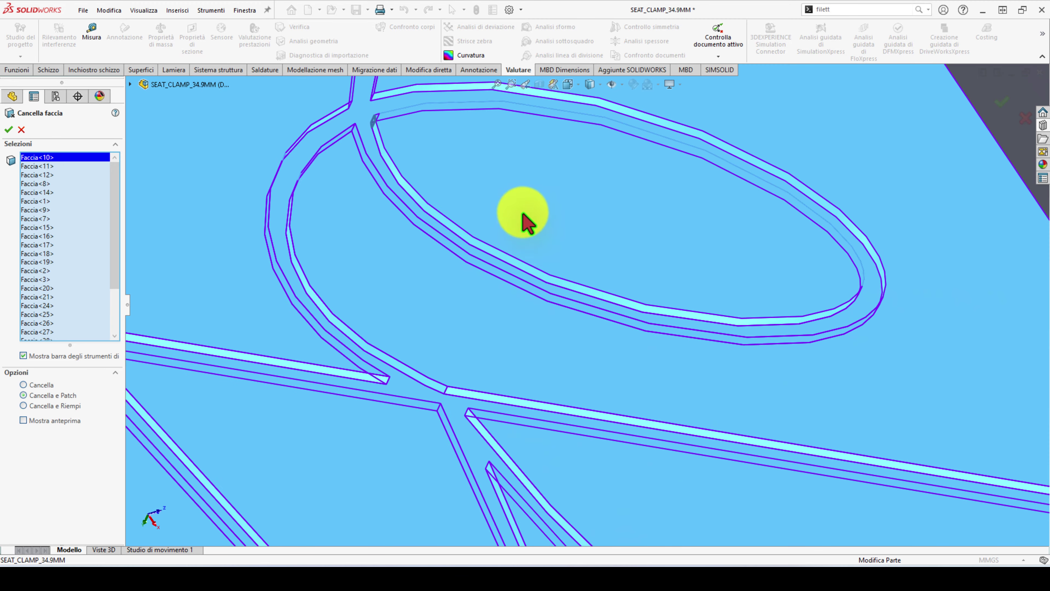
# Step: Add a C-shaped groove face and the plate's rounded left and right end faces, then save
pyautogui.scroll(3, 516, 246)
pyautogui.scroll(2, 579, 220)
pyautogui.scroll(-2, 599, 225)
pyautogui.scroll(-2, 639, 238)
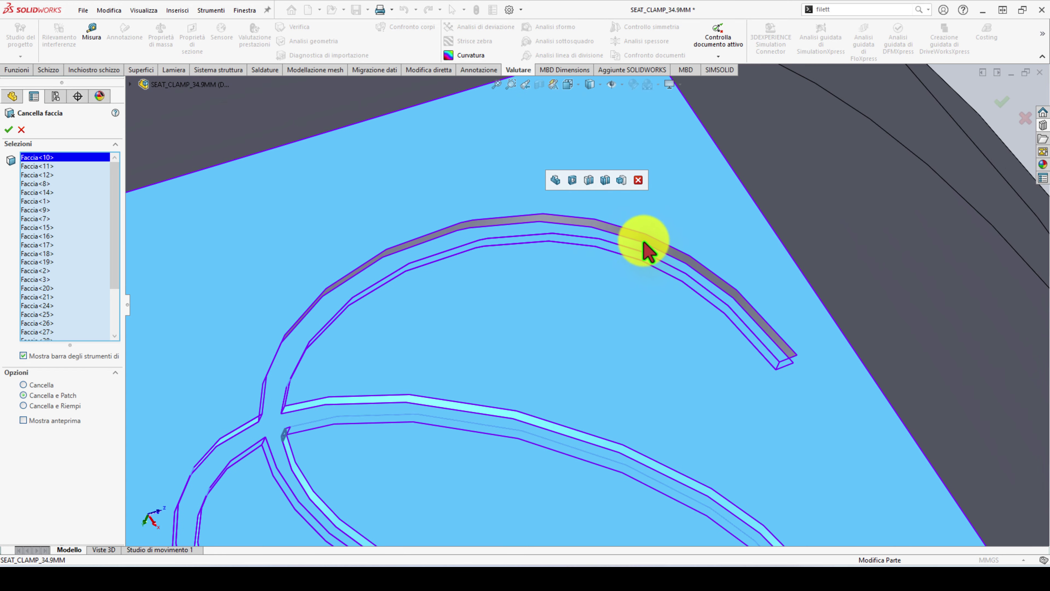
pyautogui.click(637, 239)
pyautogui.scroll(1, 455, 315)
pyautogui.scroll(2, 410, 343)
pyautogui.moveTo(409, 343)
pyautogui.mouseDown(button='middle')
pyautogui.moveTo(364, 335)
pyautogui.moveTo(344, 280)
pyautogui.moveTo(383, 259)
pyautogui.mouseUp(button='middle')
pyautogui.scroll(2, 289, 372)
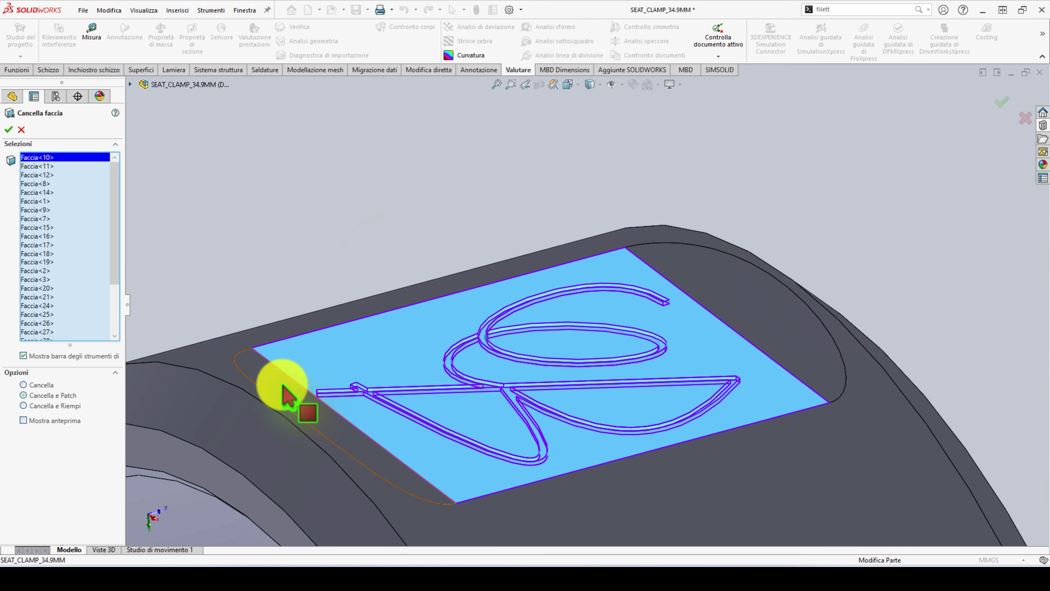
pyautogui.click(273, 393)
pyautogui.click(750, 306)
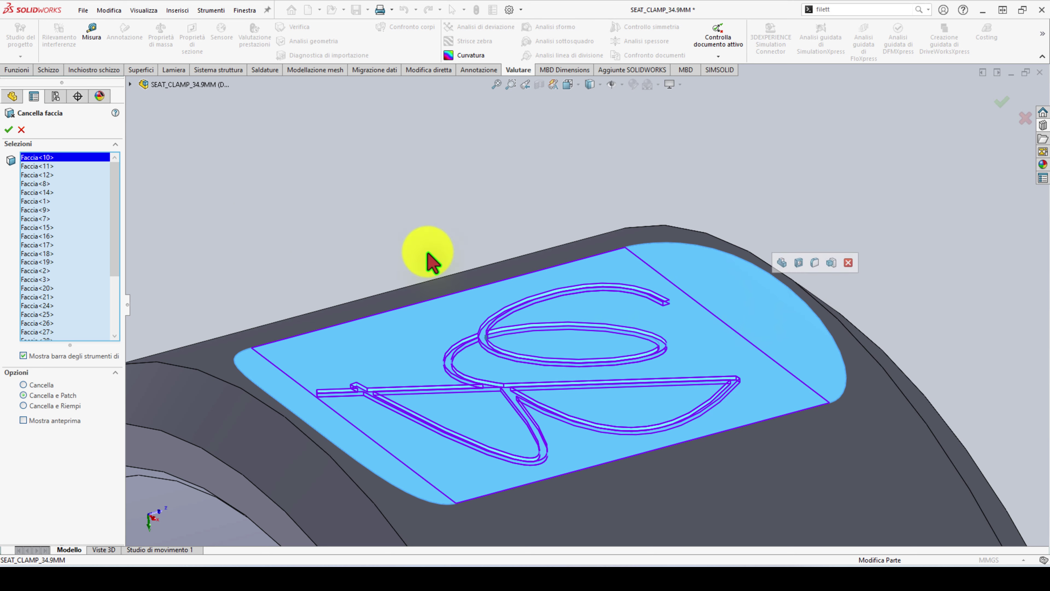
pyautogui.hotkey('ctrl', 's')
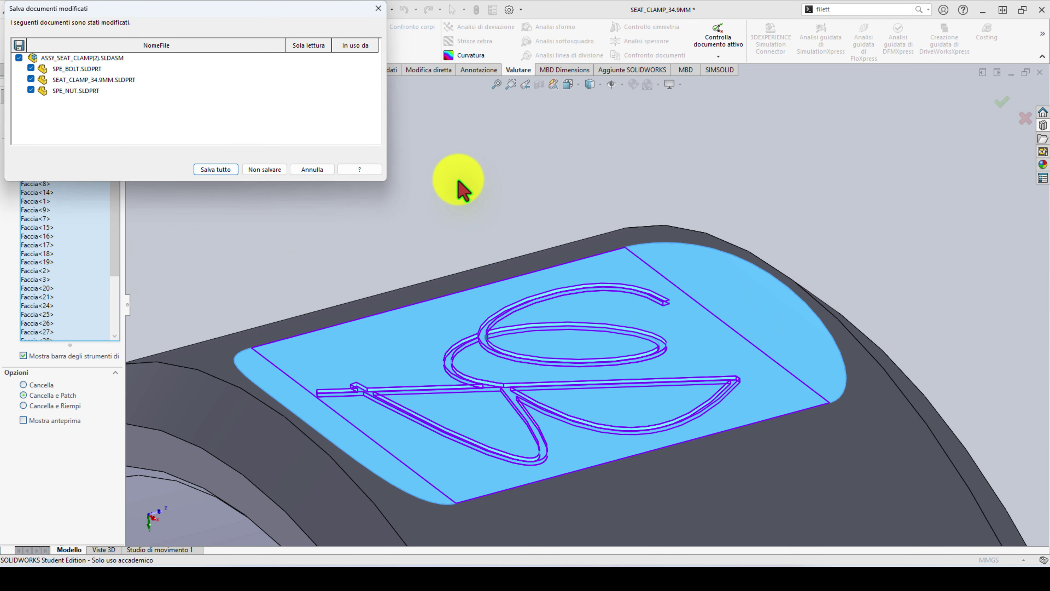
# Step: Try Salva tutto twice, cancel the Salva con nome prompt, and dismiss the patching error report
pyautogui.click(218, 168)
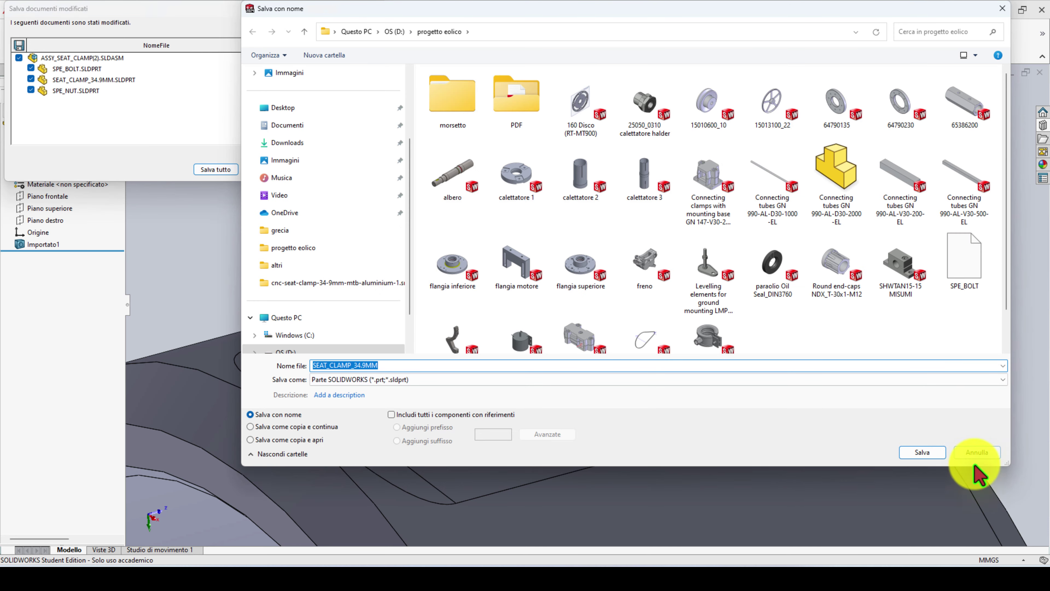
pyautogui.click(967, 452)
pyautogui.click(227, 169)
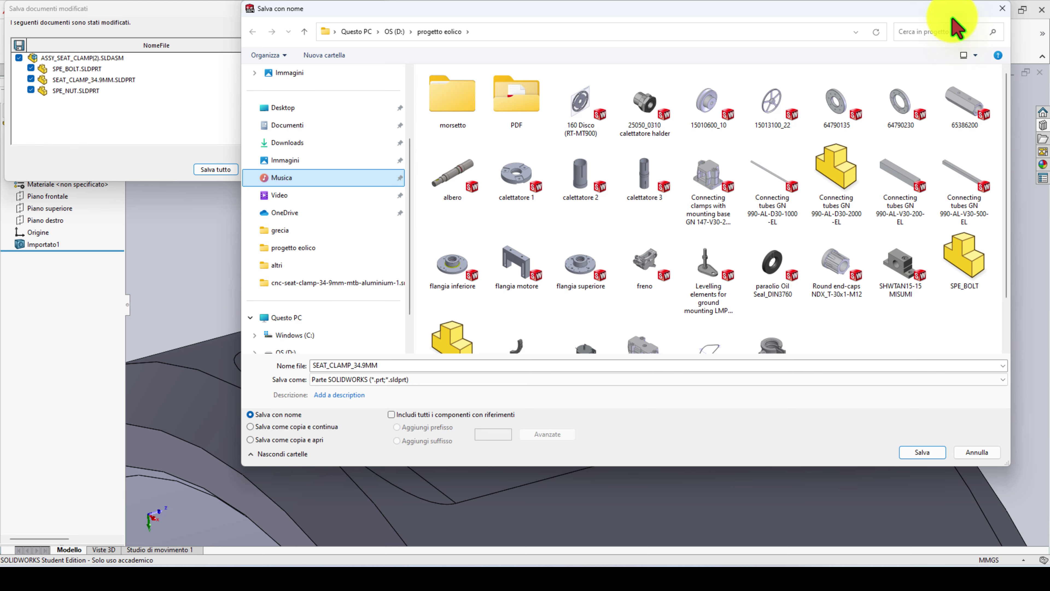
pyautogui.click(1003, 8)
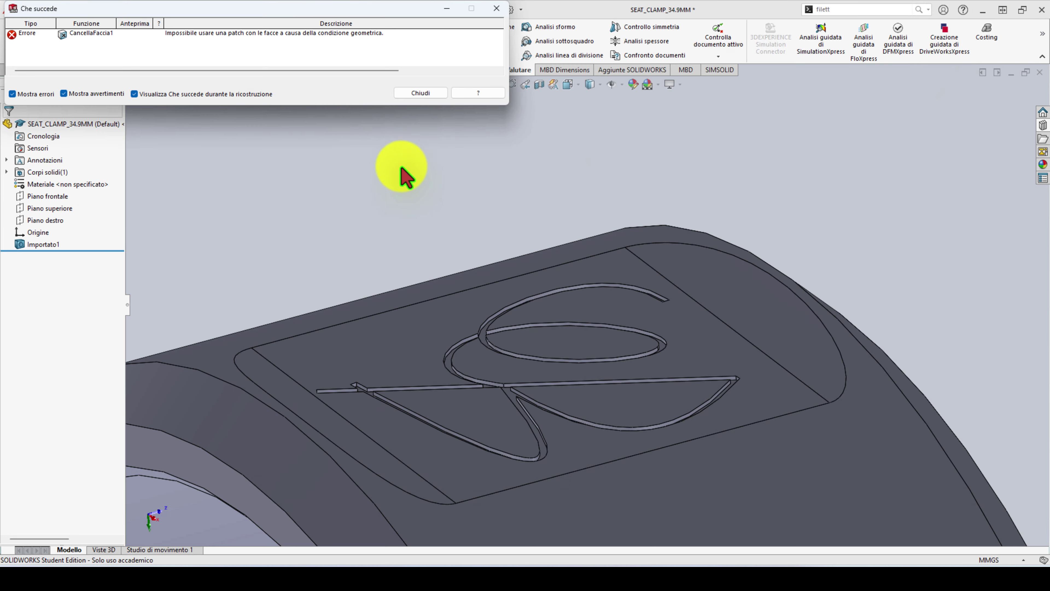
pyautogui.click(421, 93)
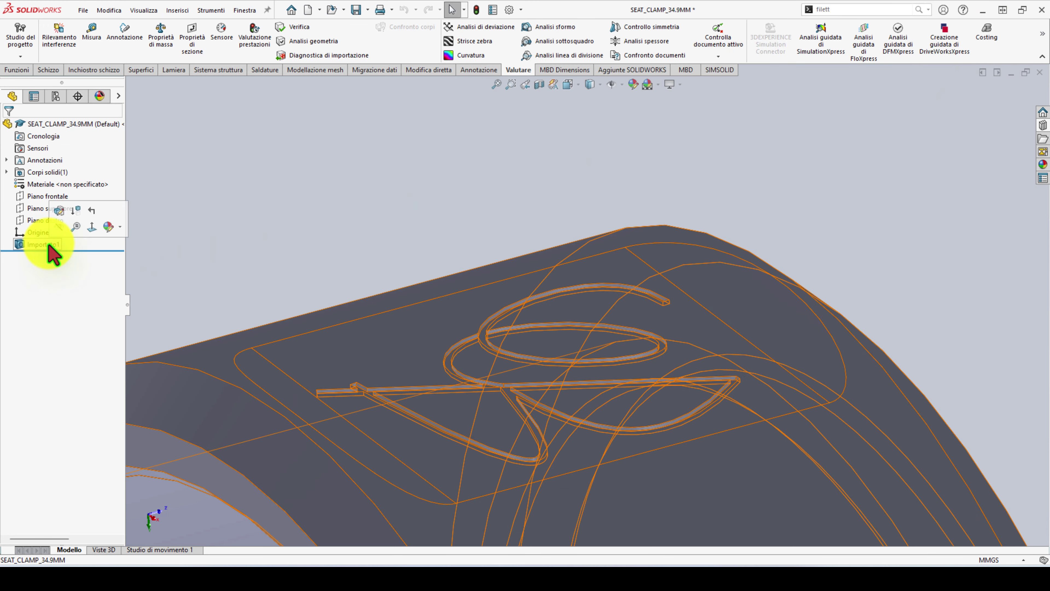
# Step: Start a Delete Face with the curved top face of the first logo stroke
pyautogui.moveTo(46, 243)
pyautogui.mouseDown()
pyautogui.moveTo(480, 356)
pyautogui.moveTo(649, 274)
pyautogui.mouseUp()
pyautogui.scroll(-3, 727, 269)
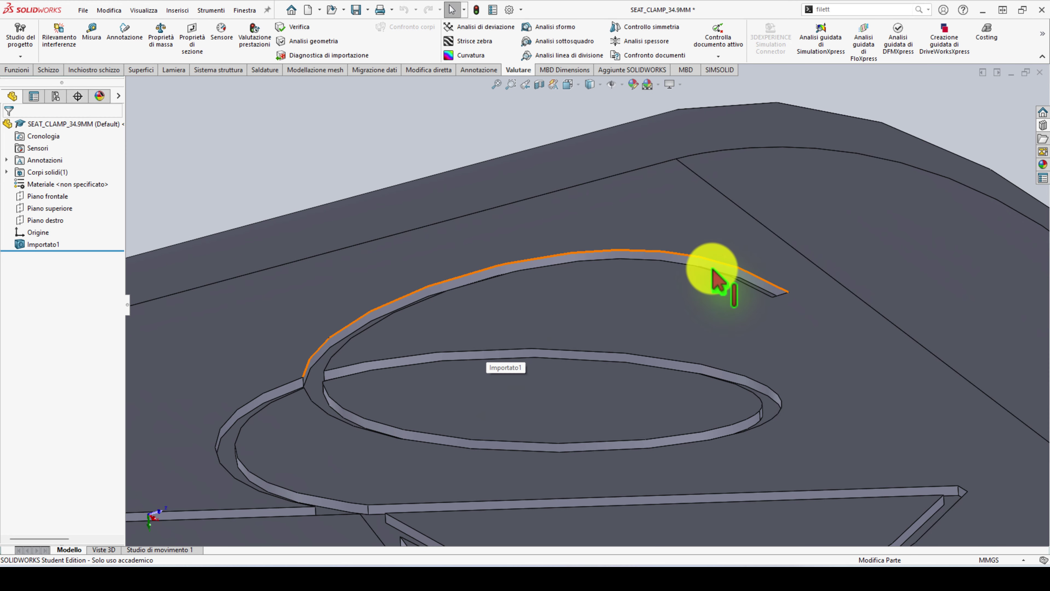
pyautogui.scroll(-2, 730, 279)
pyautogui.moveTo(728, 269); pyautogui.dragTo(741, 287)
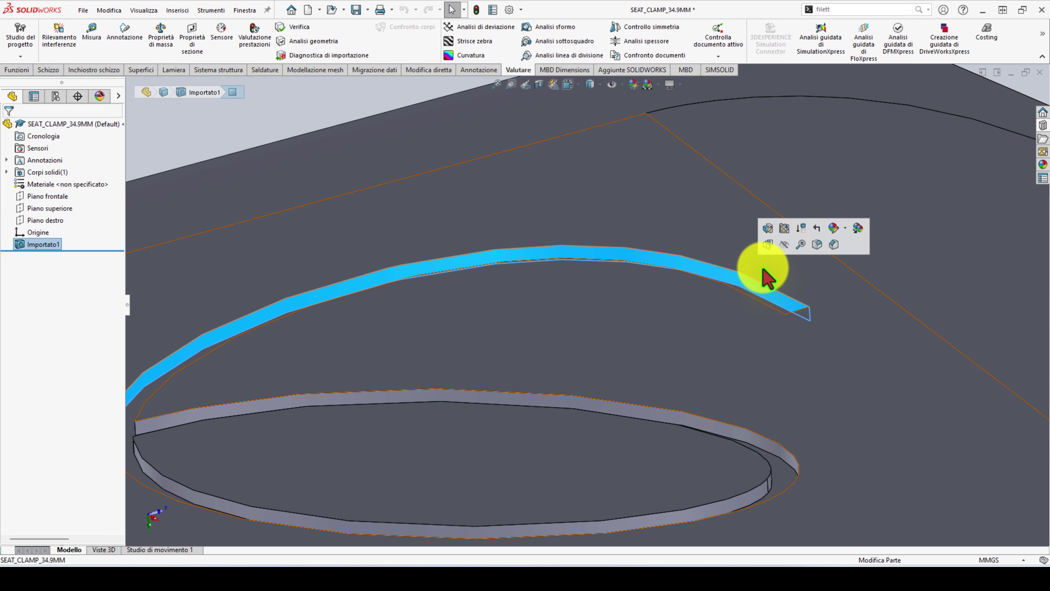
pyautogui.rightClick(750, 285)
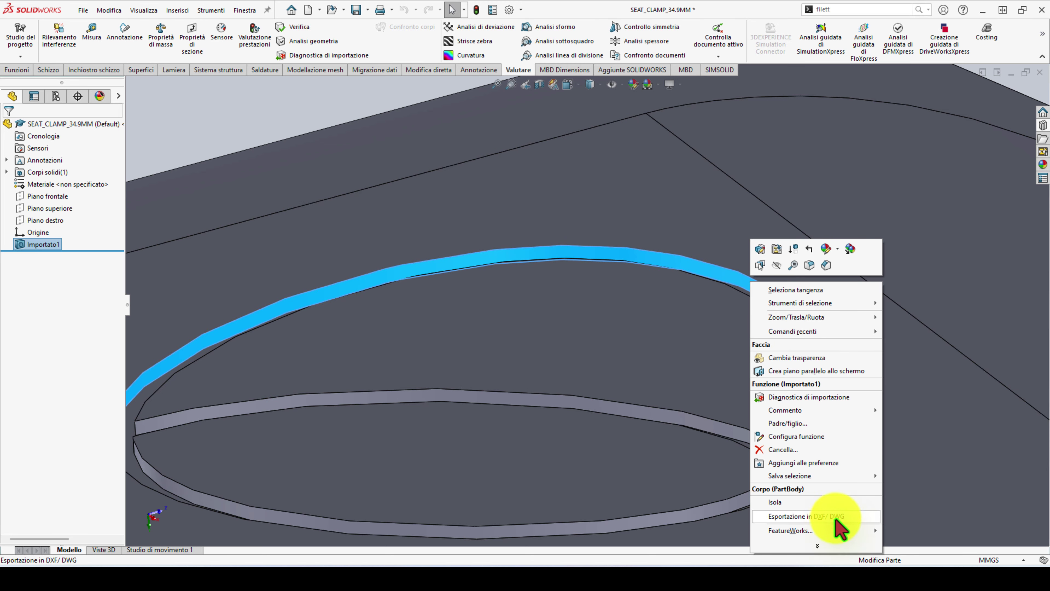
pyautogui.click(795, 453)
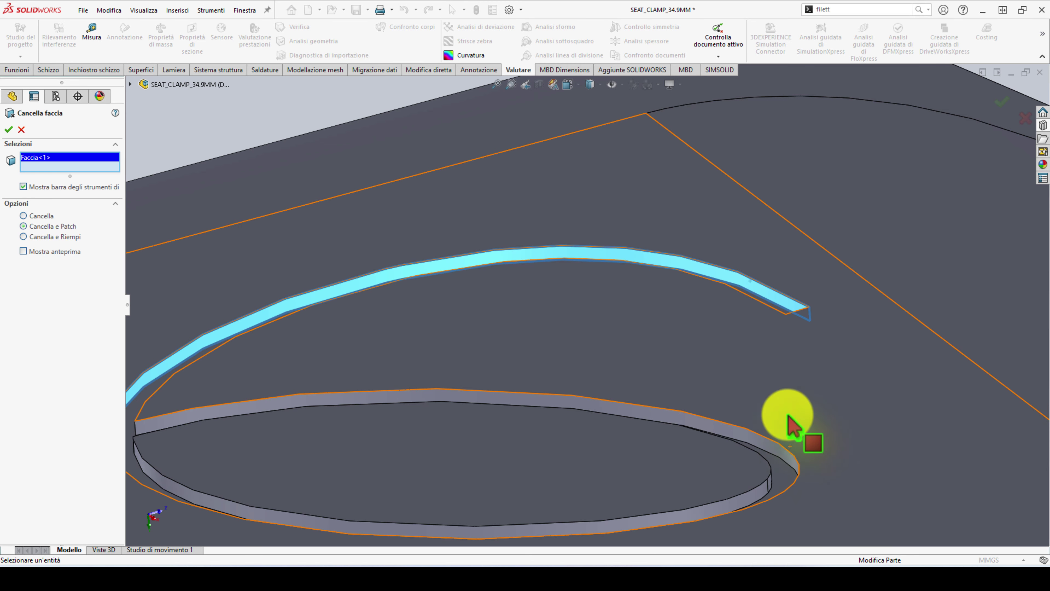
# Step: Add the stroke's end face, curved side face and connected slot faces to the deletion
pyautogui.moveTo(785, 429)
pyautogui.mouseDown(button='middle')
pyautogui.moveTo(650, 305)
pyautogui.moveTo(706, 473)
pyautogui.mouseUp(button='middle')
pyautogui.scroll(-5, 682, 327)
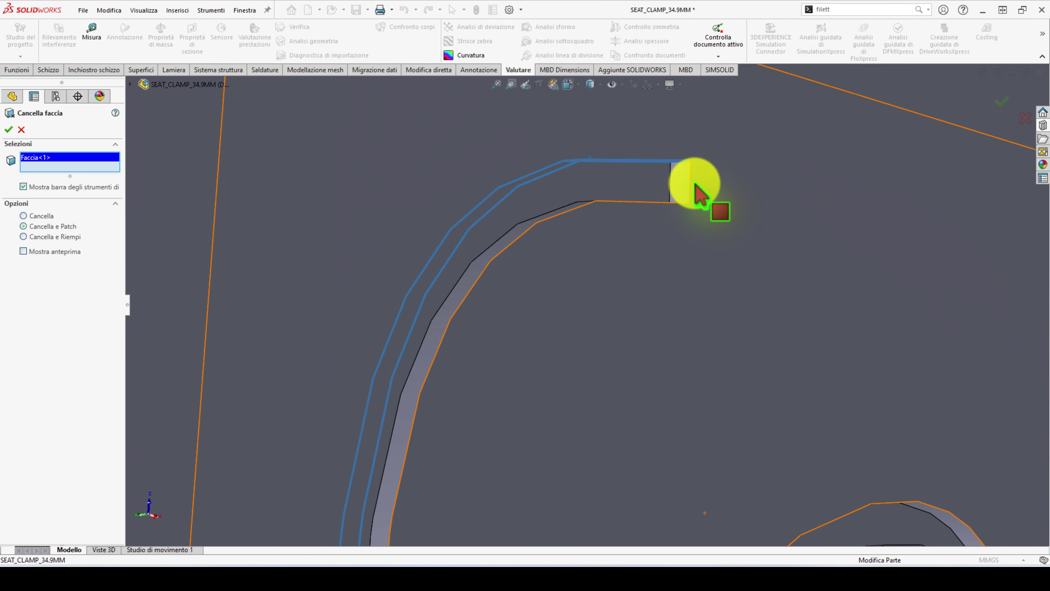
pyautogui.click(679, 182)
pyautogui.moveTo(654, 195); pyautogui.dragTo(645, 230, button='middle')
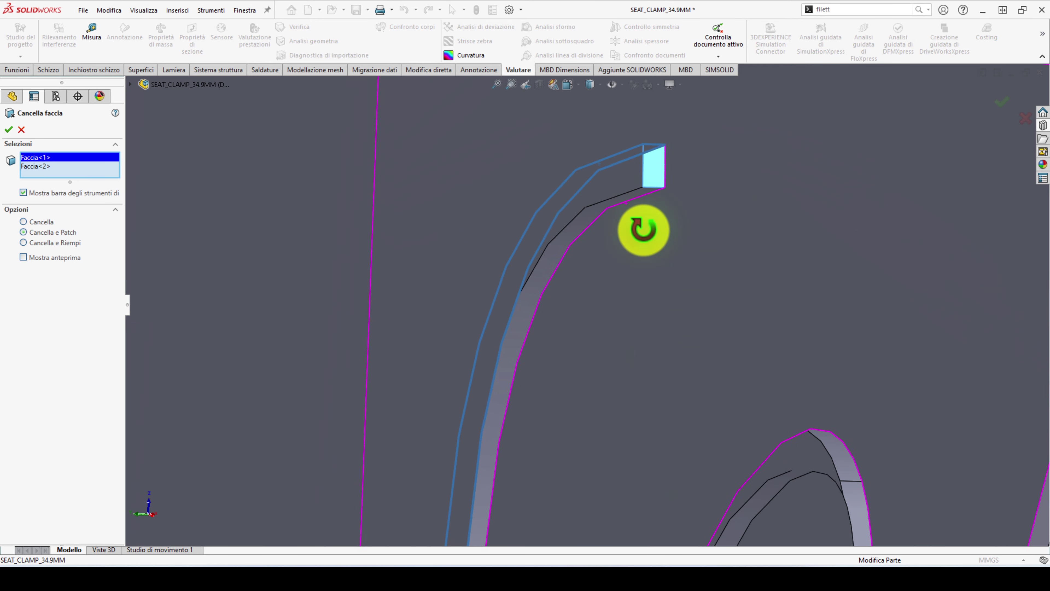
pyautogui.click(574, 244)
pyautogui.moveTo(574, 243)
pyautogui.mouseDown(button='middle')
pyautogui.moveTo(629, 429)
pyautogui.moveTo(556, 322)
pyautogui.moveTo(492, 446)
pyautogui.mouseUp(button='middle')
pyautogui.scroll(-3, 492, 446)
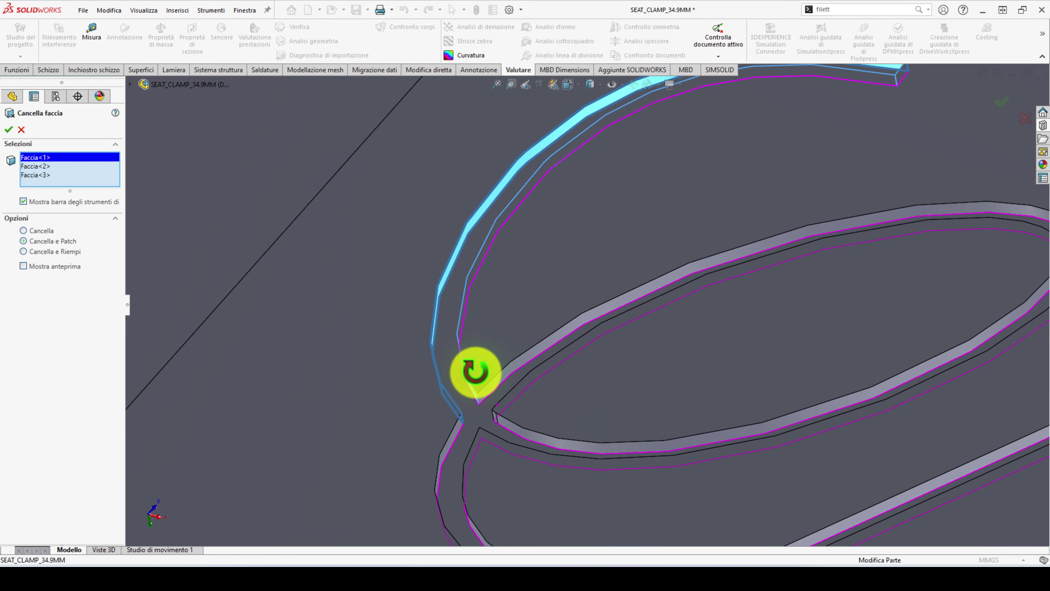
pyautogui.moveTo(473, 370); pyautogui.dragTo(487, 382, button='middle')
pyautogui.click(527, 365)
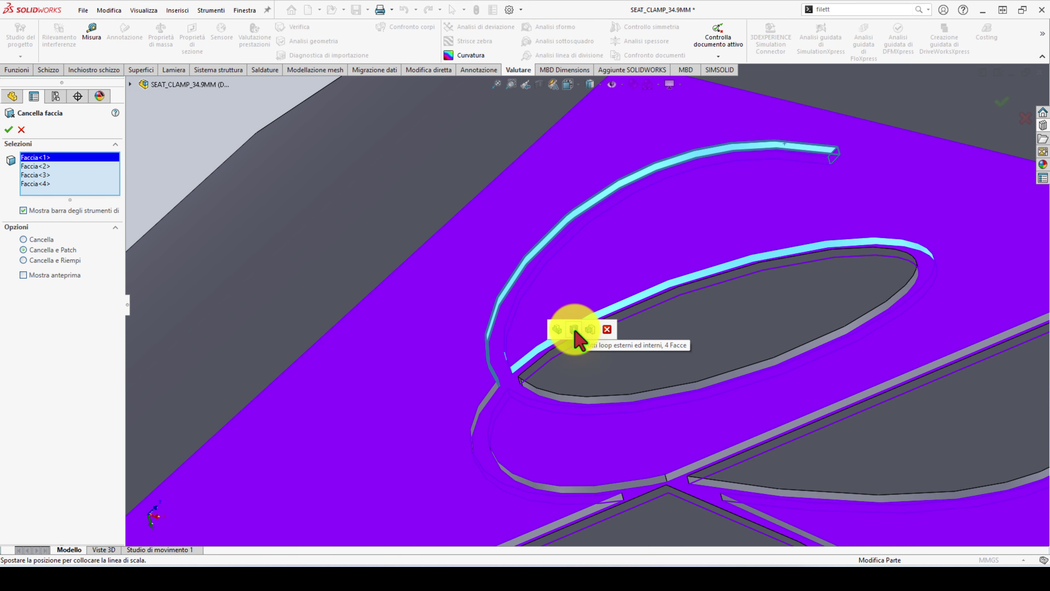
pyautogui.click(575, 331)
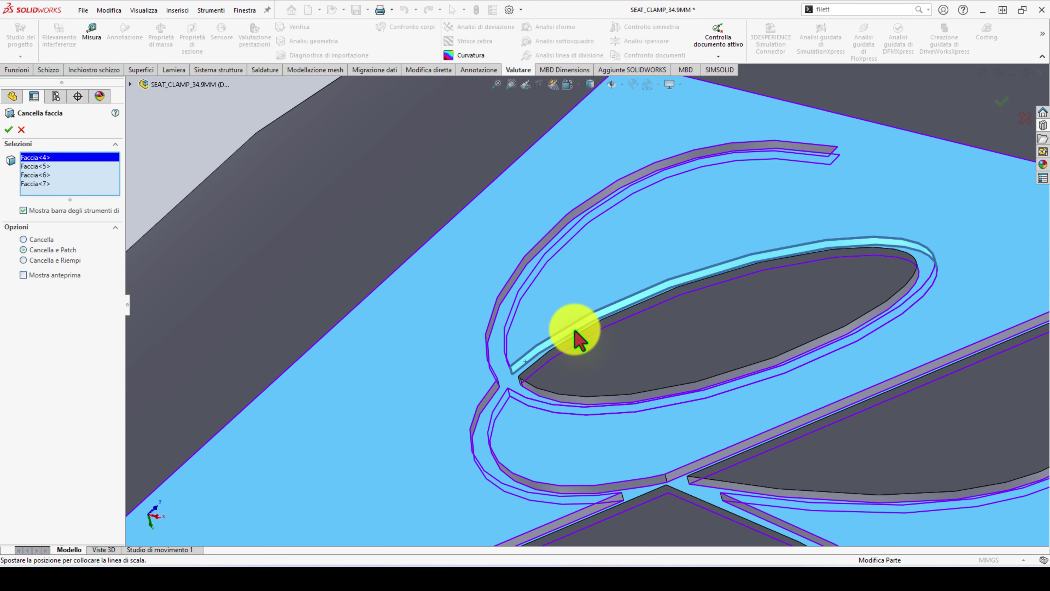
# Step: Add the stroke faces around the slot corner, including the thin side face
pyautogui.scroll(-5, 527, 379)
pyautogui.scroll(3, 526, 377)
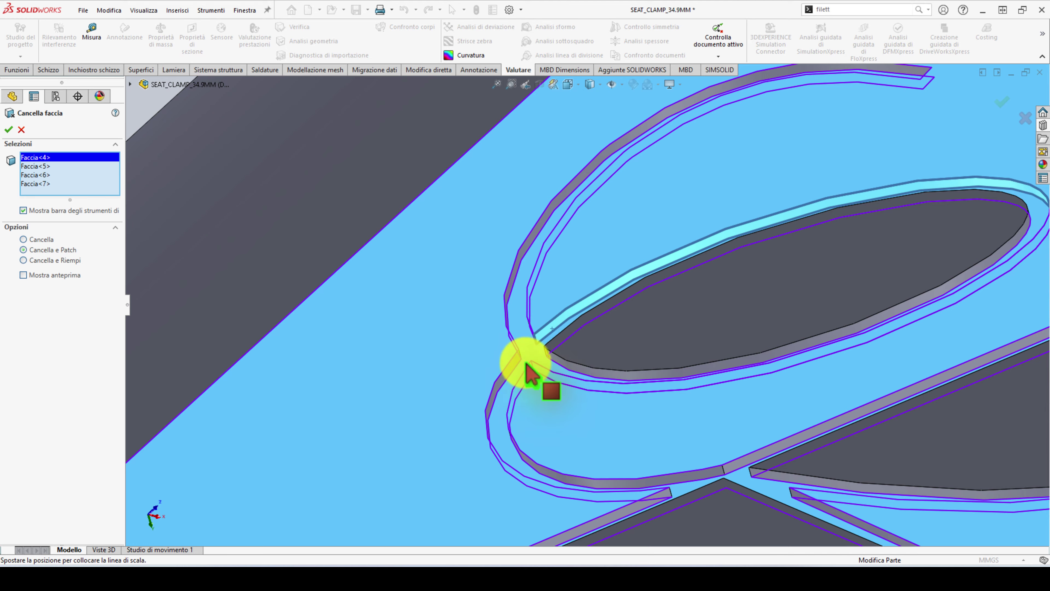
pyautogui.scroll(-3, 527, 375)
pyautogui.moveTo(523, 375)
pyautogui.mouseDown(button='middle')
pyautogui.moveTo(503, 393)
pyautogui.moveTo(582, 415)
pyautogui.mouseUp(button='middle')
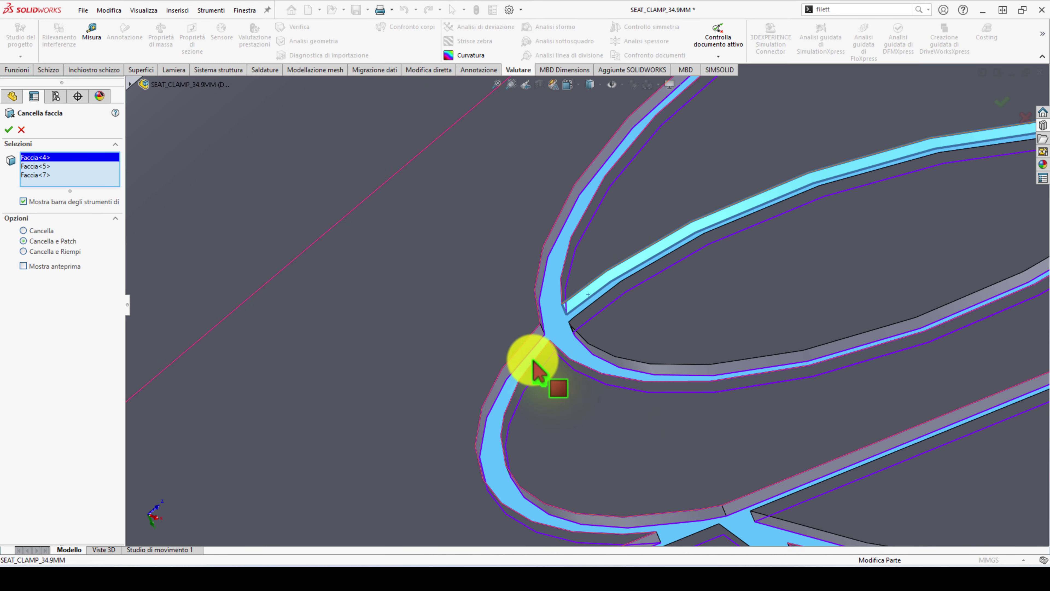
pyautogui.click(520, 375)
pyautogui.moveTo(519, 374); pyautogui.dragTo(581, 352, button='middle')
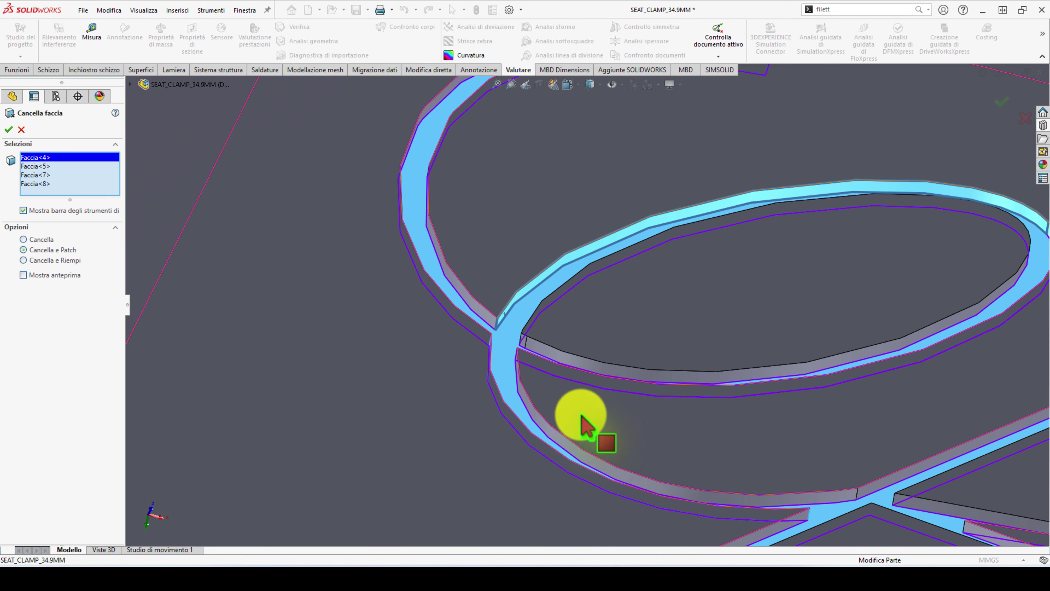
pyautogui.click(559, 366)
pyautogui.click(645, 368)
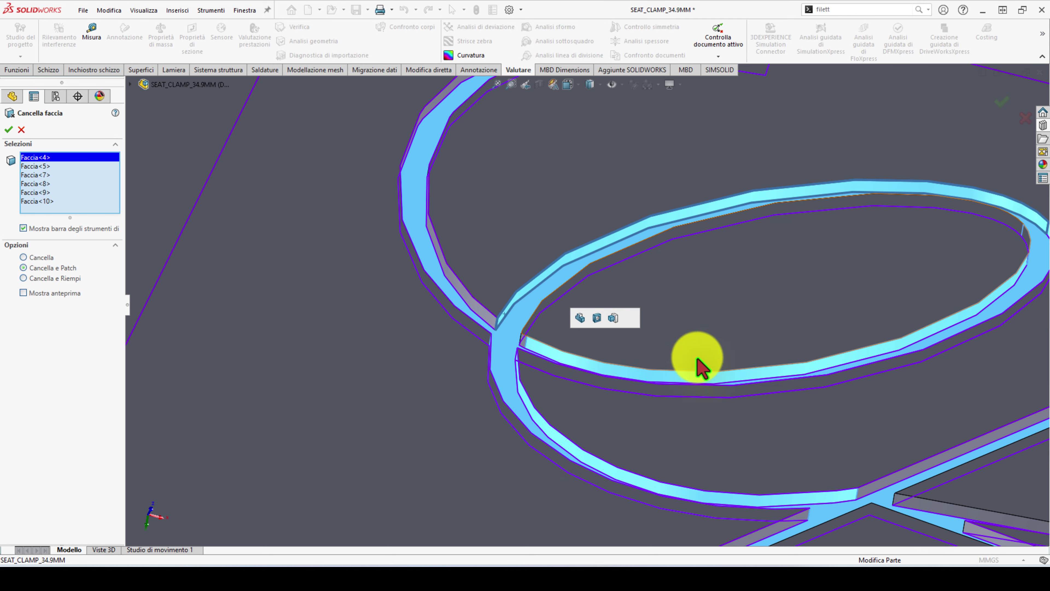
pyautogui.moveTo(697, 360)
pyautogui.mouseDown(button='middle')
pyautogui.moveTo(760, 439)
pyautogui.moveTo(581, 376)
pyautogui.mouseUp(button='middle')
pyautogui.scroll(-3, 581, 376)
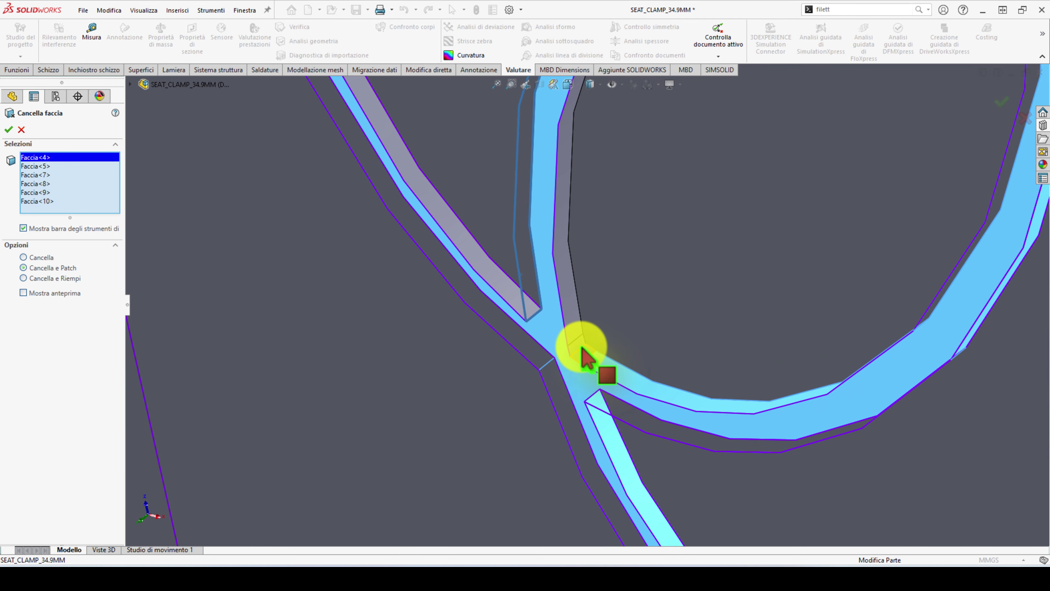
pyautogui.click(583, 351)
pyautogui.click(588, 351)
pyautogui.scroll(3, 583, 332)
pyautogui.click(547, 336)
# Step: Add the faces at the letter's top hook and corner to the deletion set
pyautogui.scroll(3, 733, 206)
pyautogui.moveTo(733, 207)
pyautogui.mouseDown(button='middle')
pyautogui.moveTo(790, 227)
pyautogui.moveTo(868, 329)
pyautogui.mouseUp(button='middle')
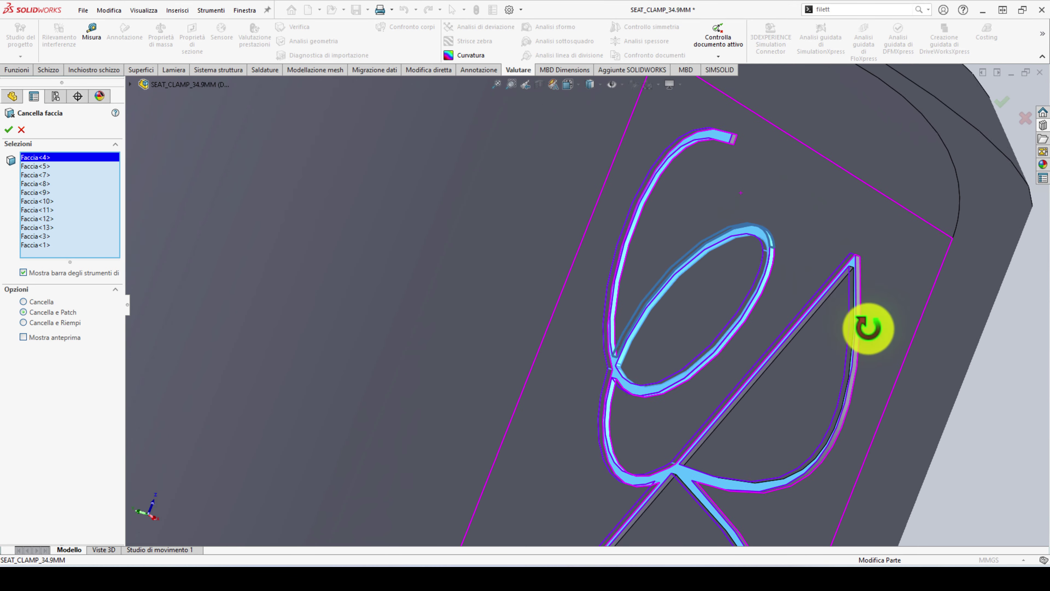
pyautogui.scroll(-5, 750, 164)
pyautogui.scroll(4, 628, 241)
pyautogui.scroll(-3, 605, 312)
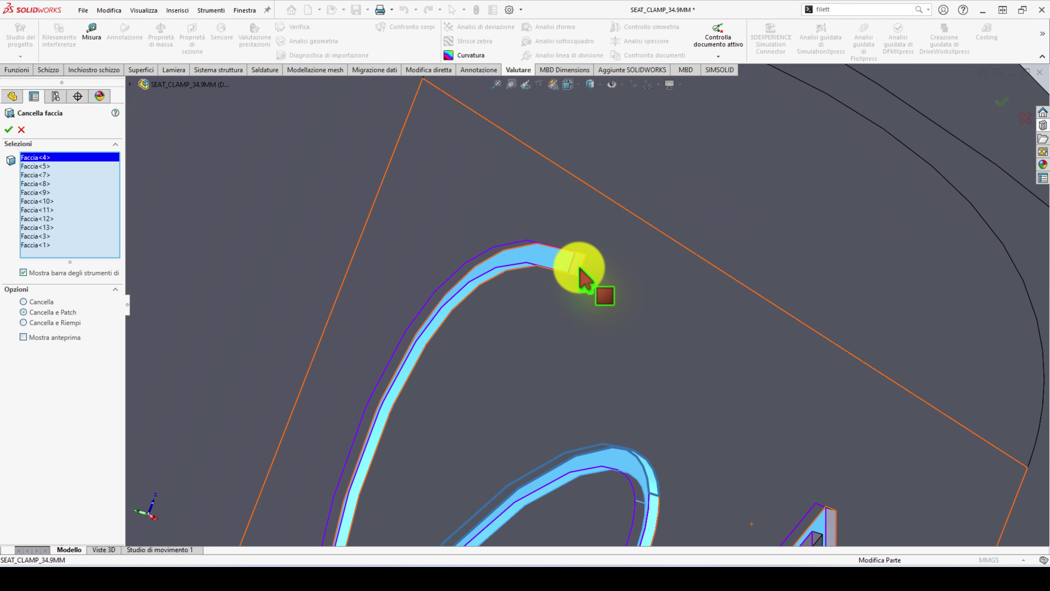
pyautogui.click(580, 269)
pyautogui.scroll(2, 577, 271)
pyautogui.moveTo(629, 390); pyautogui.dragTo(579, 242, button='middle')
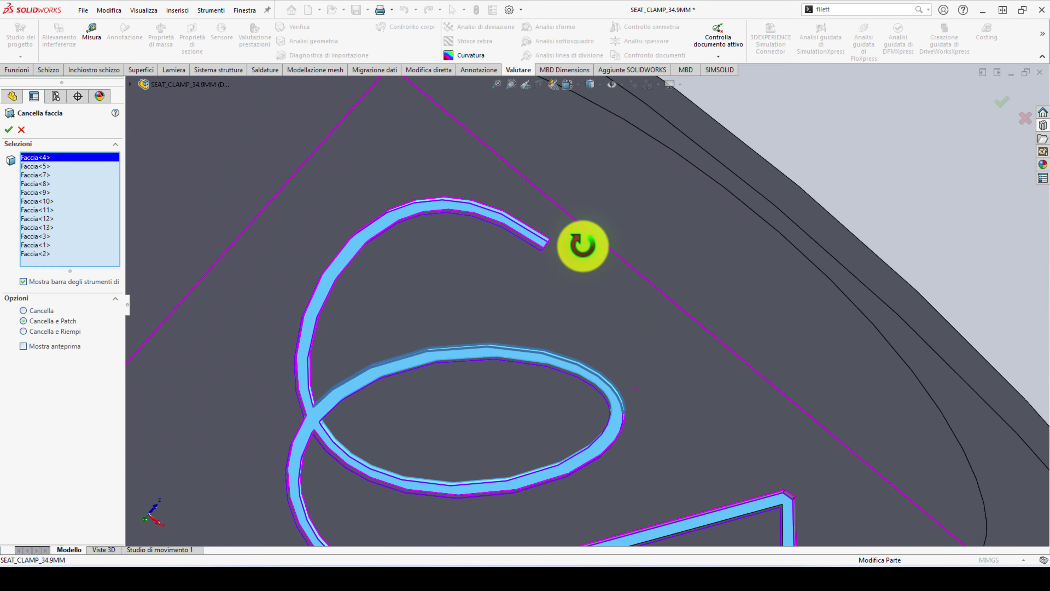
pyautogui.scroll(2, 605, 293)
pyautogui.scroll(-3, 682, 418)
pyautogui.scroll(-2, 570, 402)
pyautogui.click(570, 401)
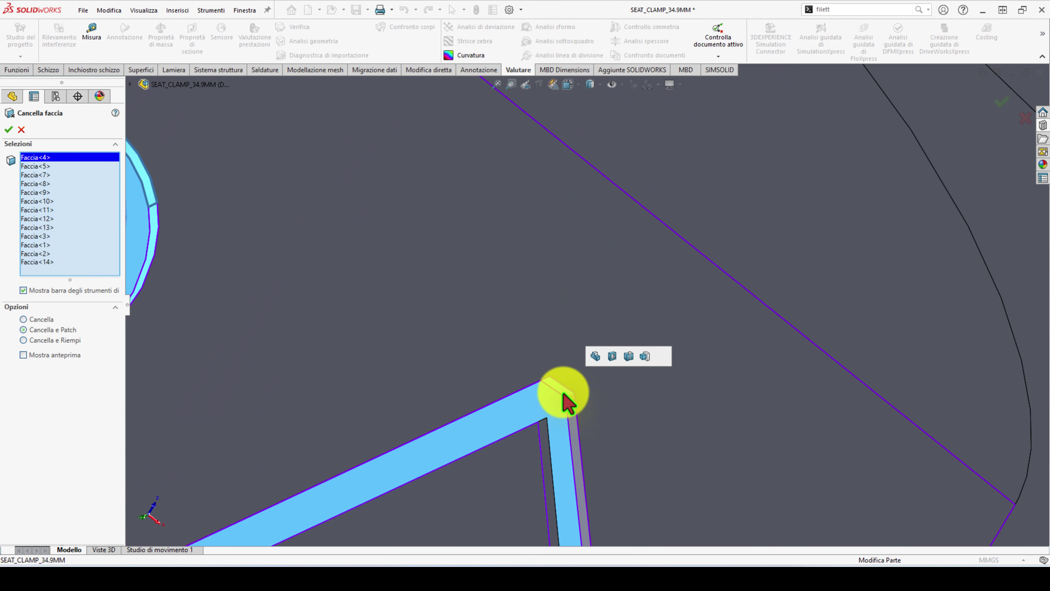
pyautogui.click(575, 422)
# Step: Add the upper and lower diagonal strip faces at the letter junction
pyautogui.scroll(2, 556, 403)
pyautogui.scroll(2, 537, 406)
pyautogui.scroll(-3, 523, 407)
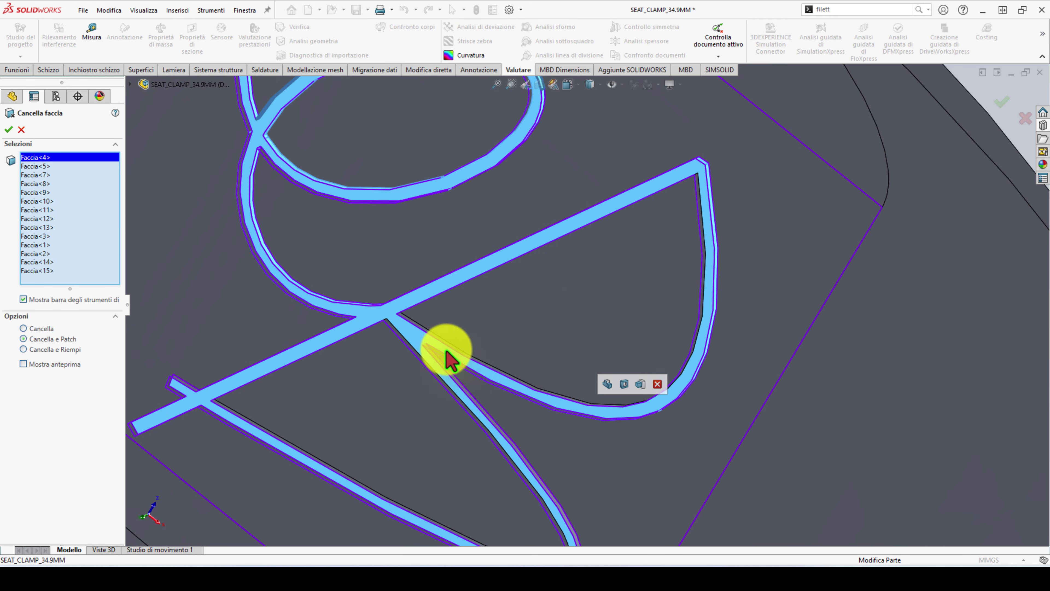
pyautogui.moveTo(445, 352); pyautogui.dragTo(434, 511, button='middle')
pyautogui.scroll(-2, 364, 375)
pyautogui.scroll(-3, 361, 366)
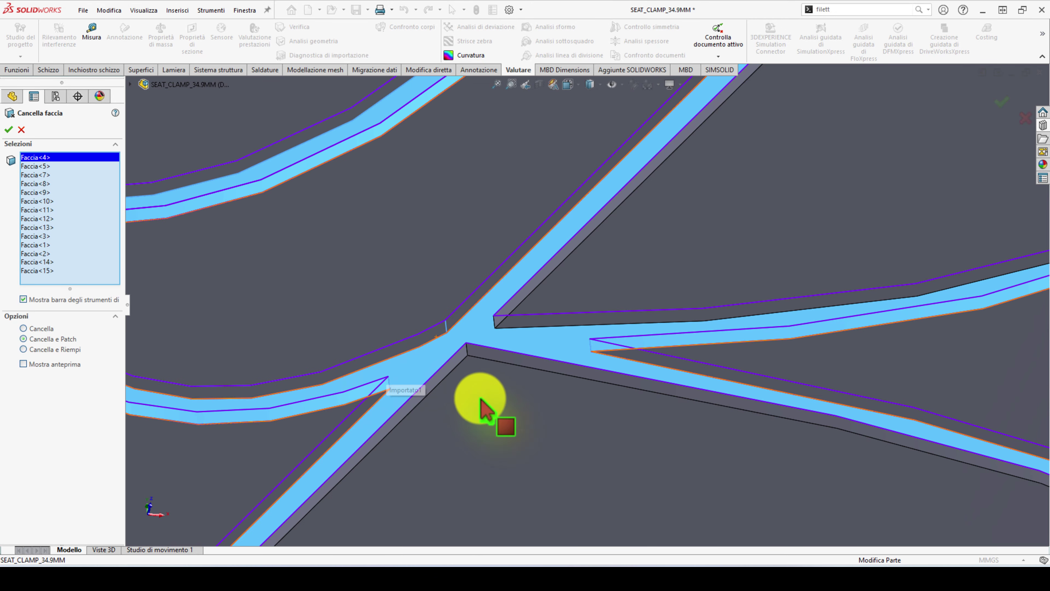
pyautogui.click(492, 358)
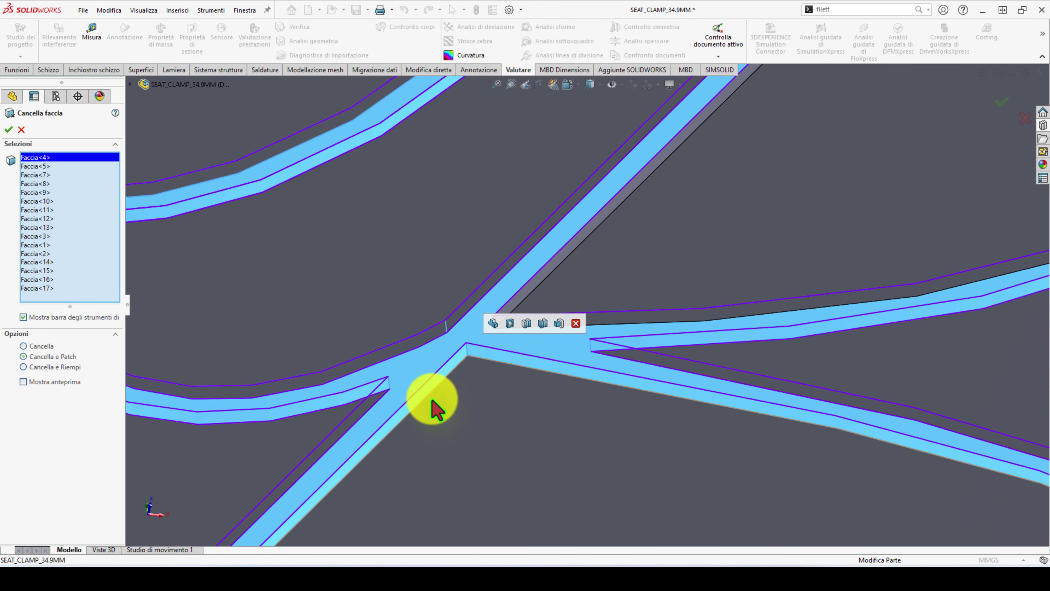
pyautogui.moveTo(429, 404); pyautogui.dragTo(379, 193, button='middle')
pyautogui.click(407, 424)
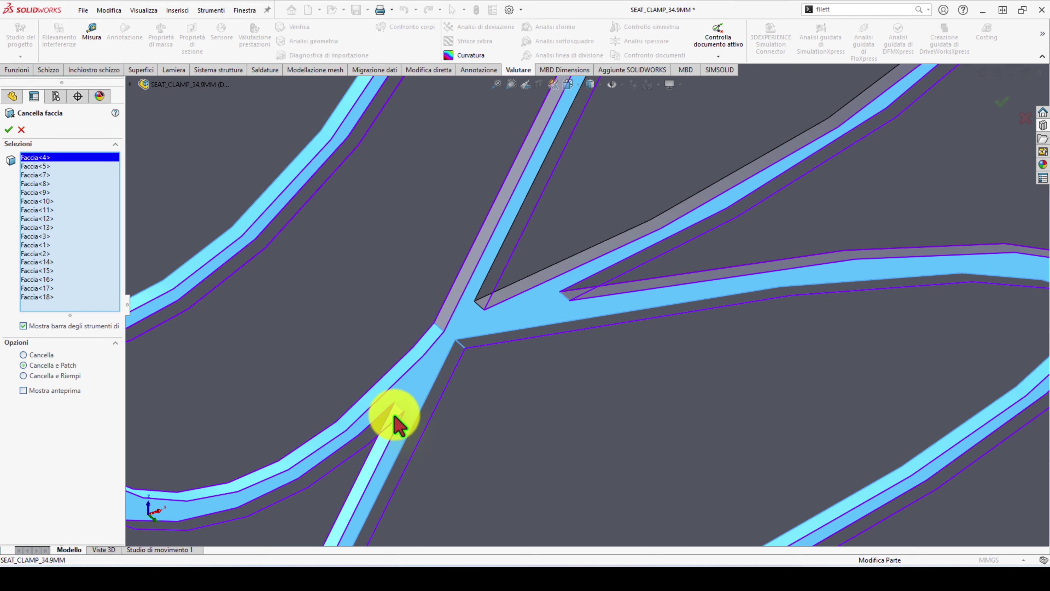
pyautogui.click(476, 294)
pyautogui.click(504, 298)
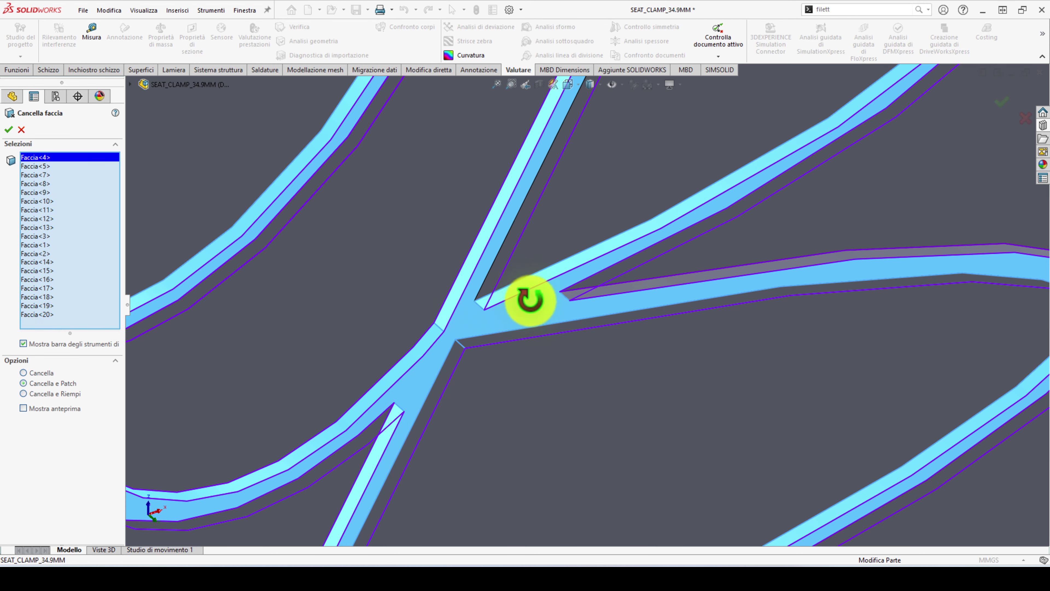
pyautogui.moveTo(528, 301)
pyautogui.mouseDown(button='middle')
pyautogui.moveTo(629, 308)
pyautogui.moveTo(637, 352)
pyautogui.moveTo(533, 327)
pyautogui.moveTo(562, 375)
pyautogui.moveTo(410, 263)
pyautogui.moveTo(439, 312)
pyautogui.moveTo(752, 229)
pyautogui.mouseUp(button='middle')
pyautogui.click(633, 314)
pyautogui.click(542, 335)
# Step: Add the last hidden stroke face, then review the signature loops
pyautogui.scroll(5, 753, 230)
pyautogui.moveTo(651, 340); pyautogui.dragTo(651, 206, button='middle')
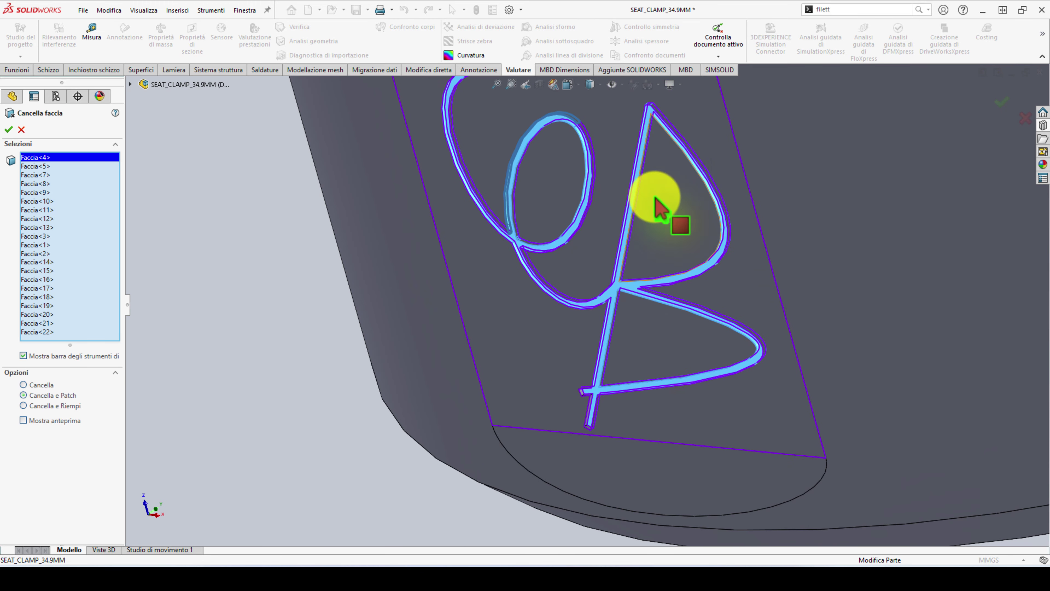
pyautogui.scroll(-5, 614, 117)
pyautogui.moveTo(614, 117)
pyautogui.mouseDown(button='middle')
pyautogui.moveTo(643, 84)
pyautogui.moveTo(647, 23)
pyautogui.moveTo(710, 305)
pyautogui.mouseUp(button='middle')
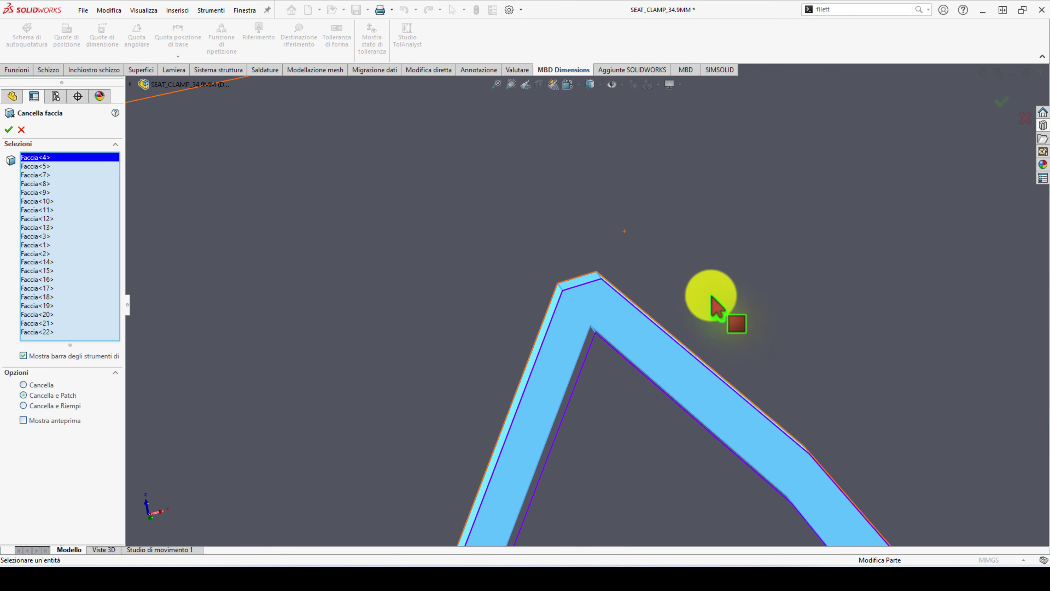
pyautogui.scroll(5, 645, 422)
pyautogui.scroll(-3, 556, 434)
pyautogui.scroll(-3, 438, 487)
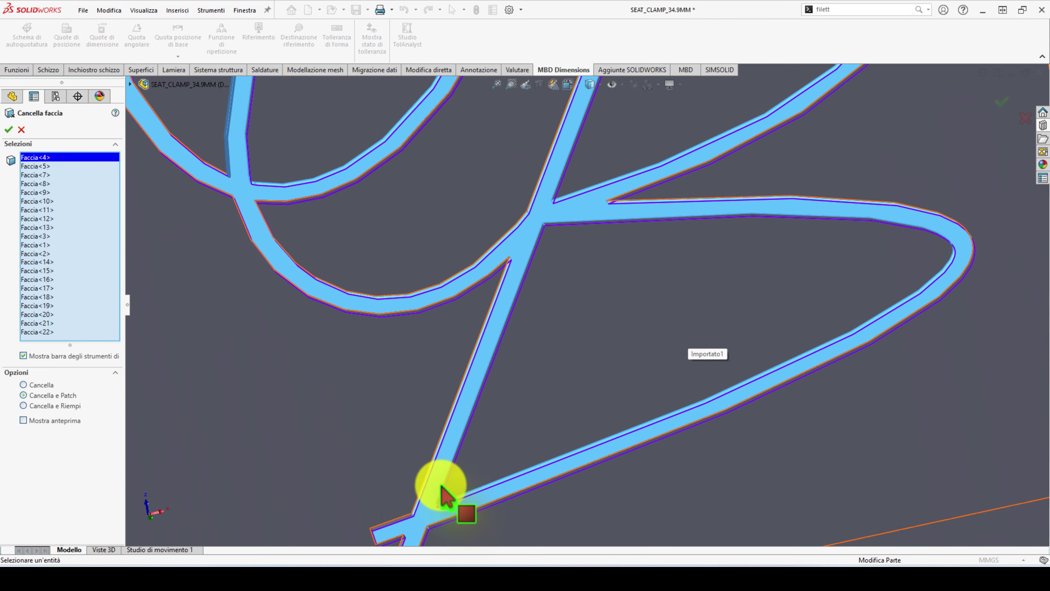
pyautogui.scroll(2, 504, 387)
pyautogui.scroll(-5, 547, 343)
pyautogui.moveTo(546, 343); pyautogui.dragTo(650, 450, button='middle')
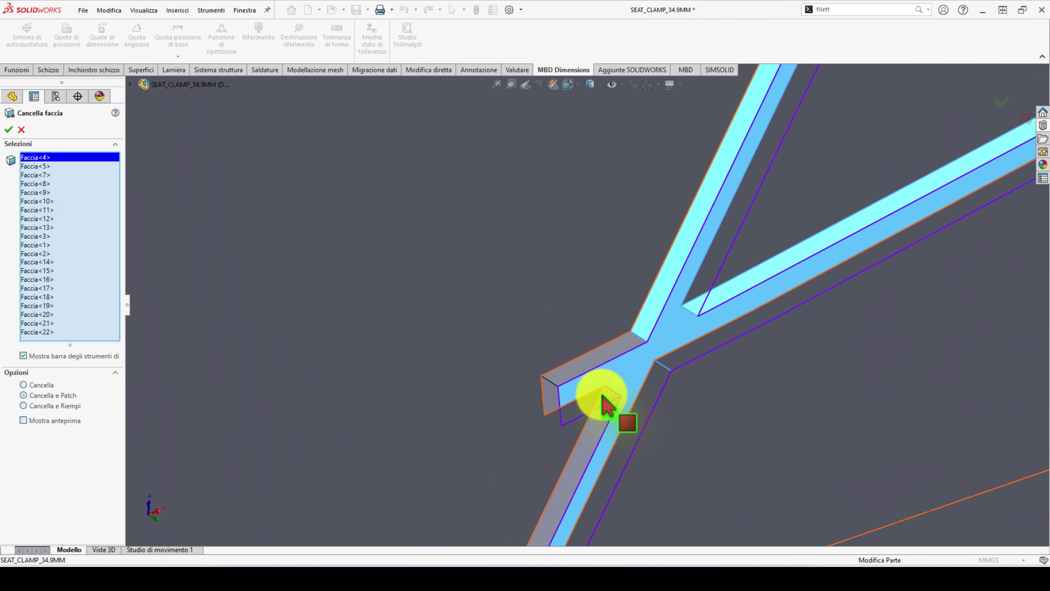
pyautogui.click(608, 357)
pyautogui.moveTo(577, 389)
pyautogui.mouseDown(button='middle')
pyautogui.moveTo(558, 493)
pyautogui.moveTo(544, 441)
pyautogui.mouseUp(button='middle')
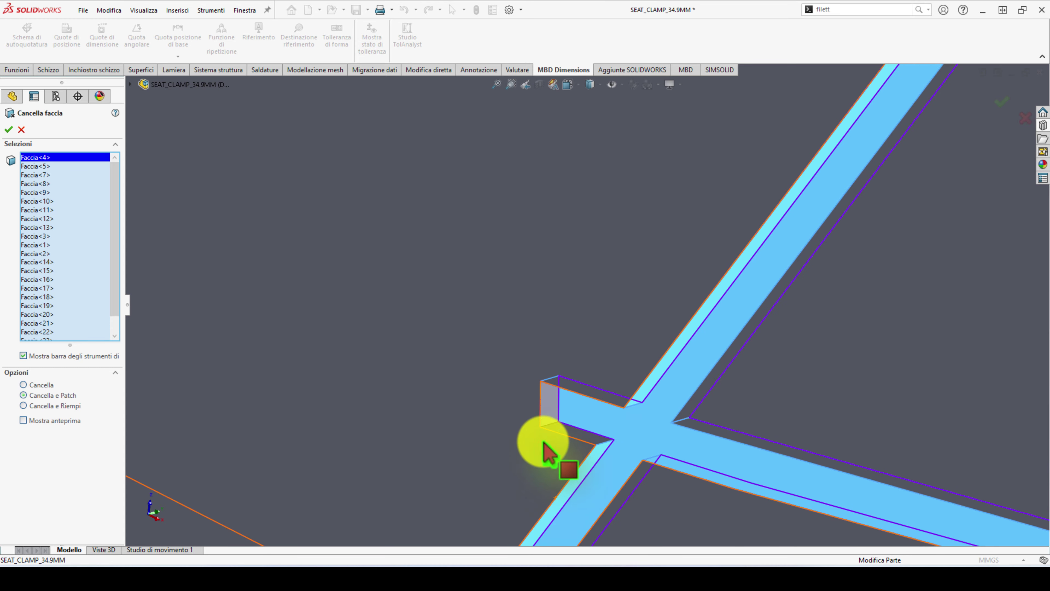
pyautogui.moveTo(655, 464)
pyautogui.mouseDown(button='middle')
pyautogui.moveTo(677, 347)
pyautogui.moveTo(744, 185)
pyautogui.mouseUp(button='middle')
pyautogui.scroll(3, 736, 183)
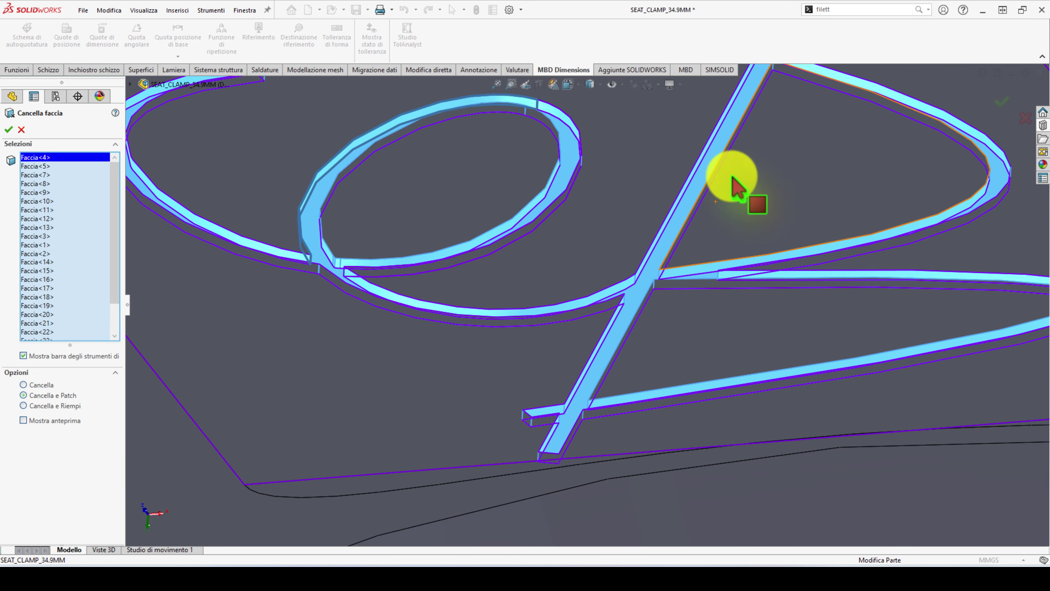
pyautogui.scroll(3, 511, 223)
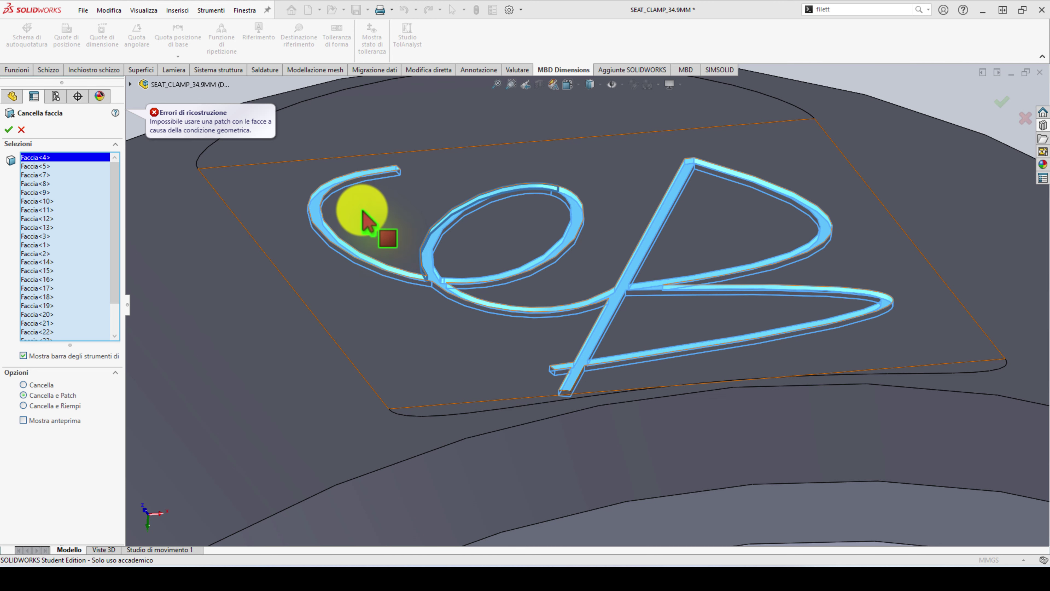
# Step: Confirm the Delete Face on the selected logo faces, then clear the plate-face selection
pyautogui.moveTo(411, 246)
pyautogui.mouseDown(button='middle')
pyautogui.moveTo(622, 305)
pyautogui.moveTo(708, 316)
pyautogui.moveTo(614, 317)
pyautogui.mouseUp(button='middle')
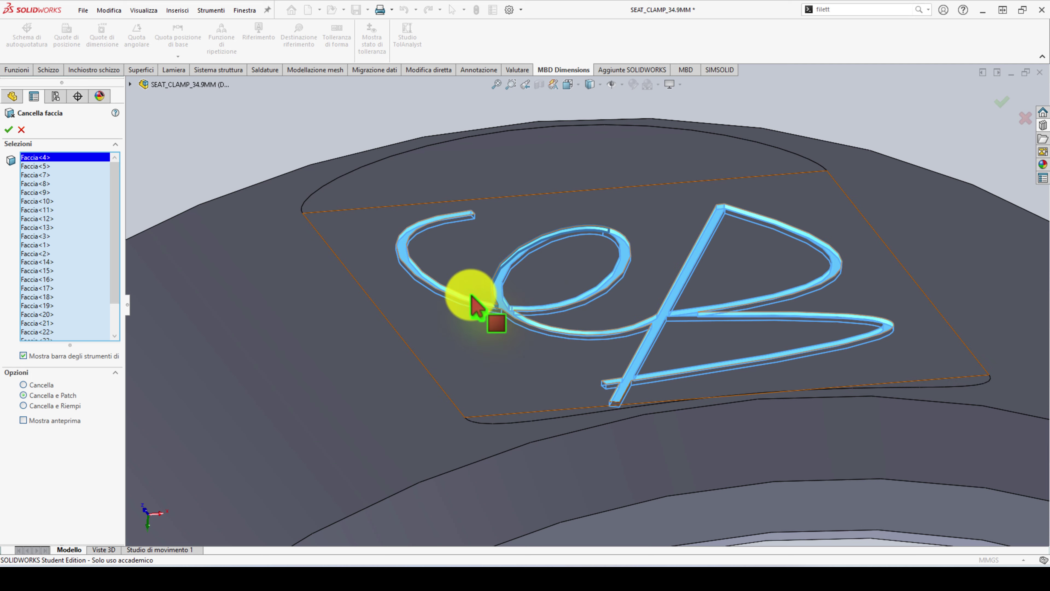
pyautogui.rightClick(481, 305)
pyautogui.click(467, 337)
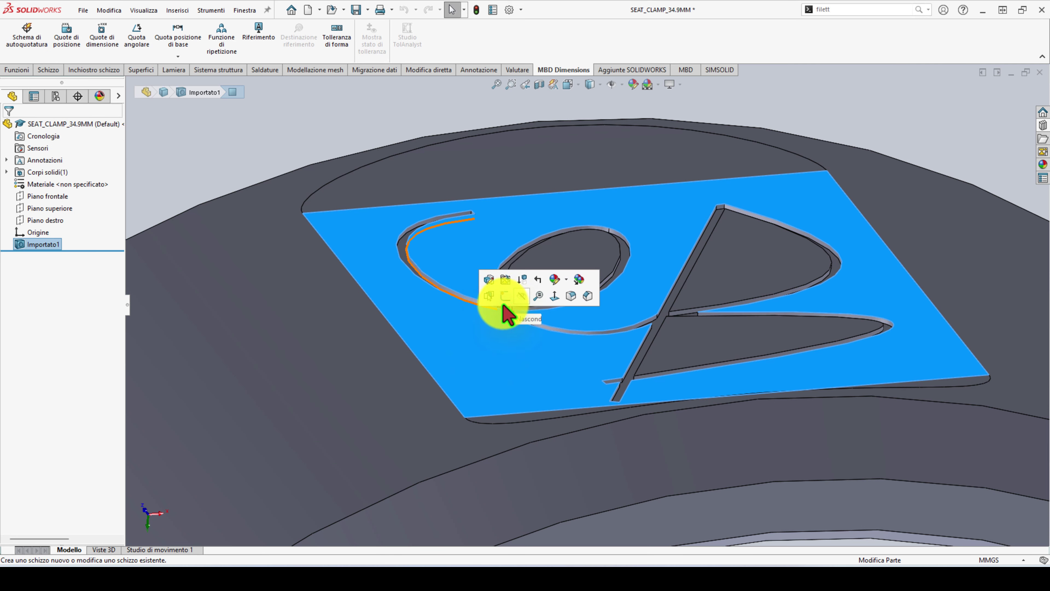
pyautogui.click(258, 143)
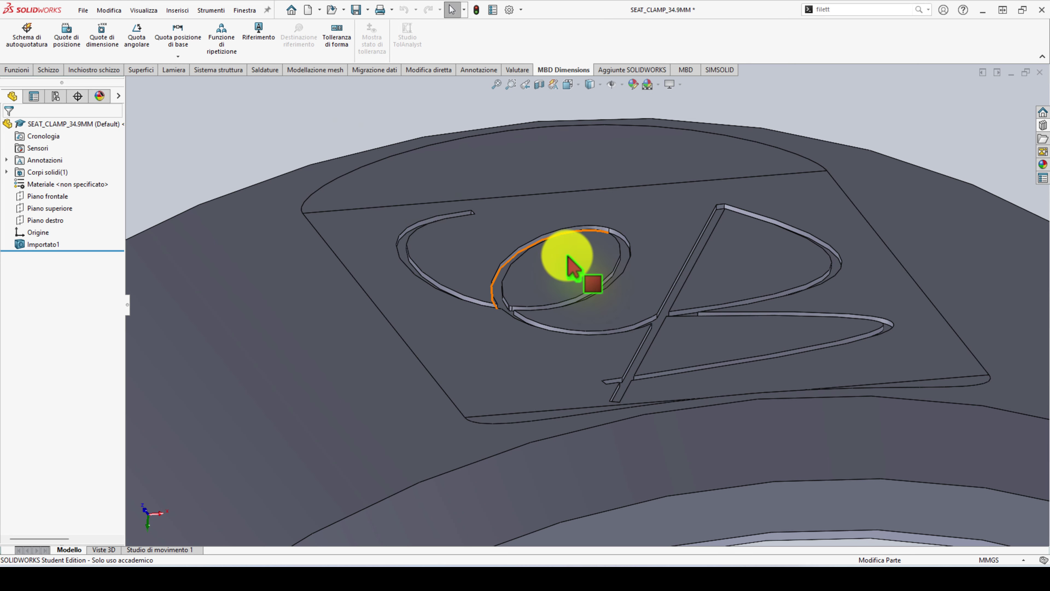
pyautogui.scroll(3, 562, 258)
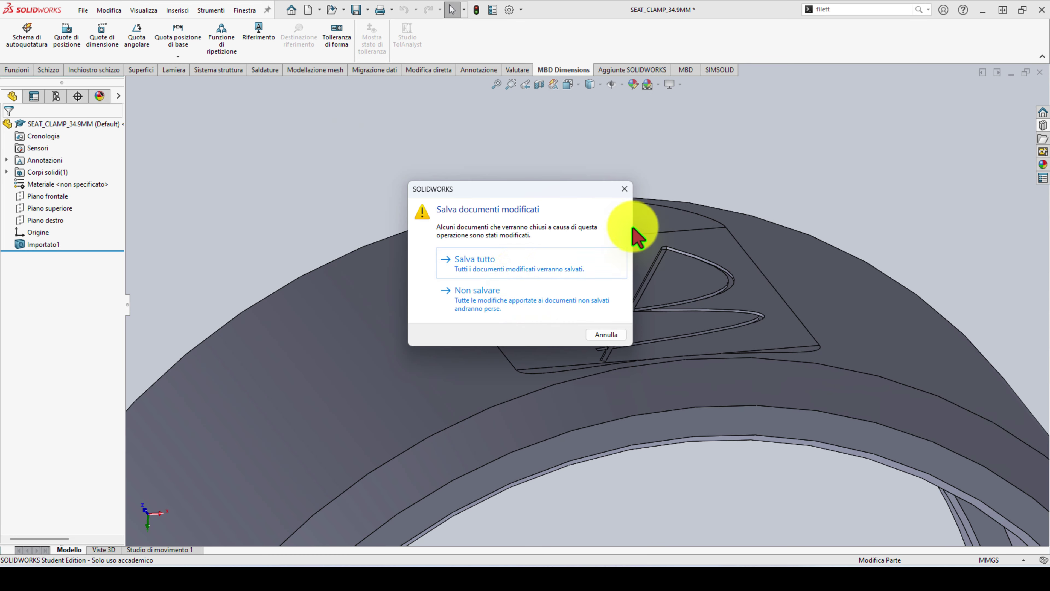
# Step: Close the part without saving and orbit the assembly to show the bolt head
pyautogui.click(504, 304)
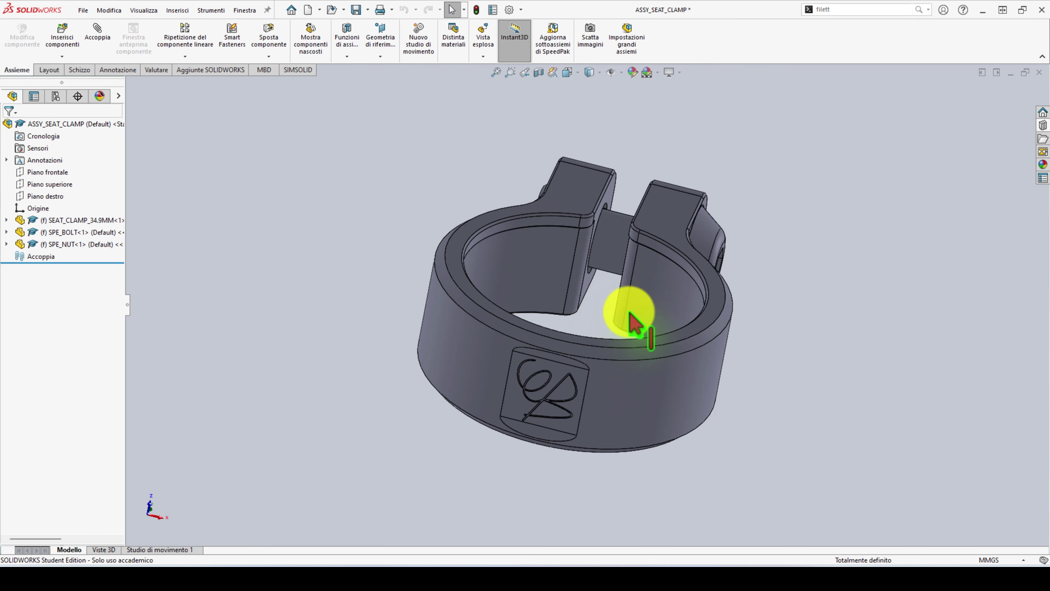
pyautogui.moveTo(770, 178)
pyautogui.mouseDown(button='middle')
pyautogui.moveTo(679, 199)
pyautogui.moveTo(704, 164)
pyautogui.moveTo(708, 182)
pyautogui.mouseUp(button='middle')
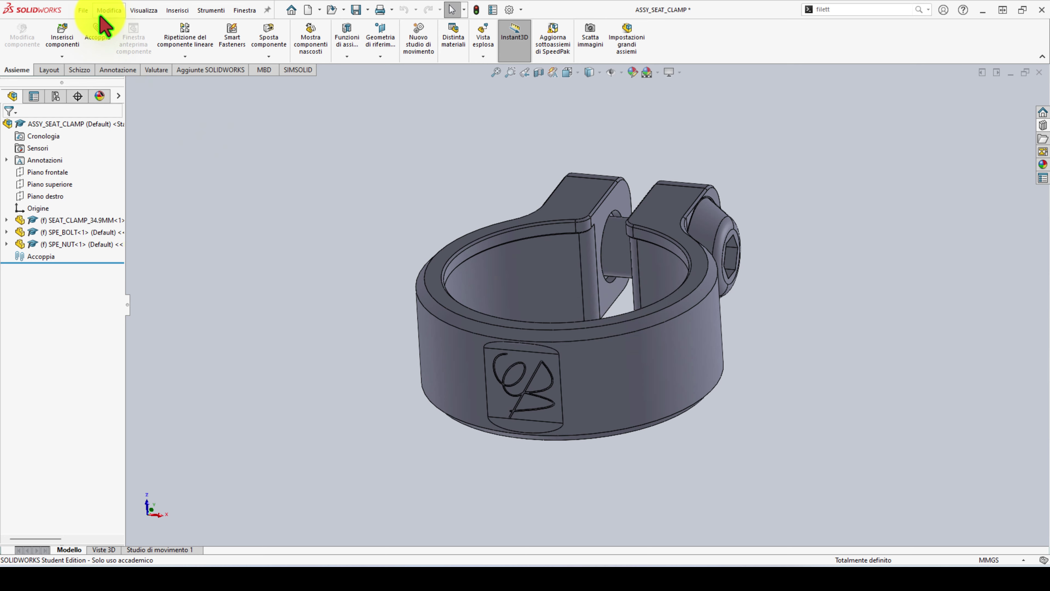
pyautogui.click(82, 10)
# Step: Save the assembly as a Part file named 'morsetto sella 34.9'
pyautogui.click(457, 194)
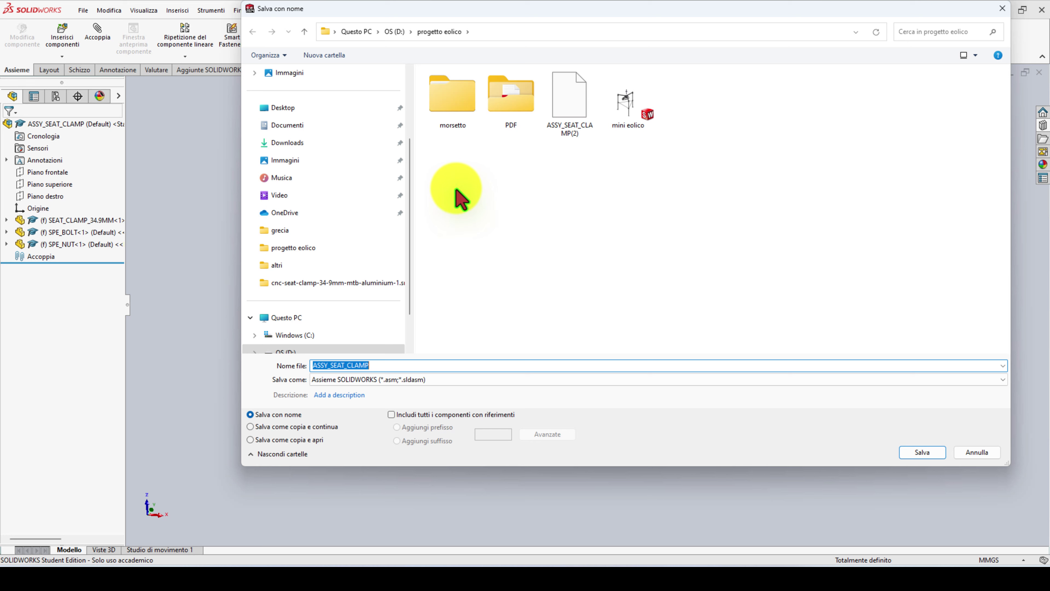
pyautogui.click(455, 380)
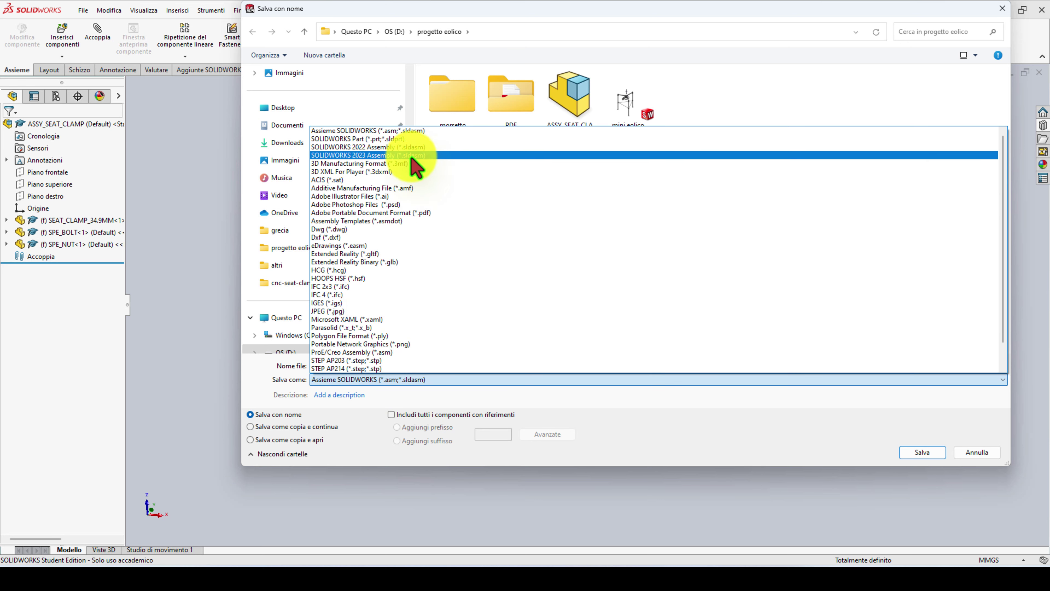
pyautogui.click(405, 138)
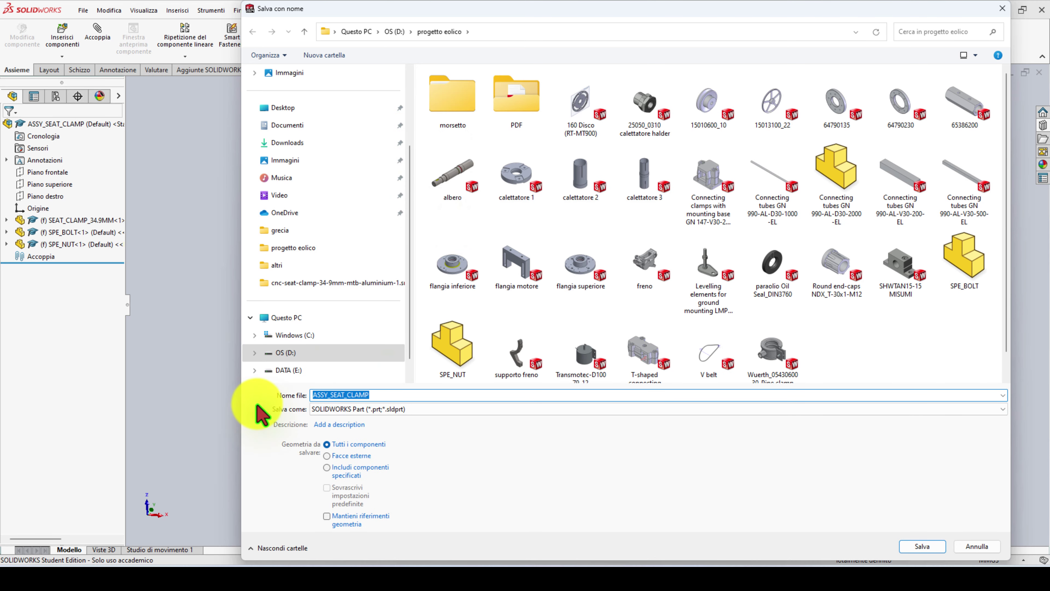
pyautogui.write('morse')
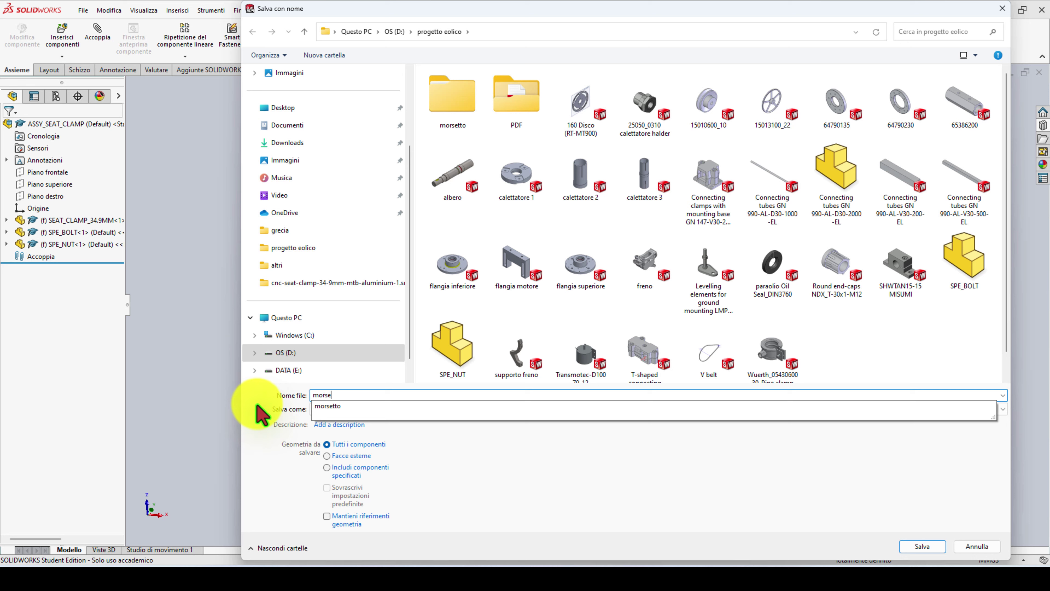
pyautogui.write('tto sella 34.9')
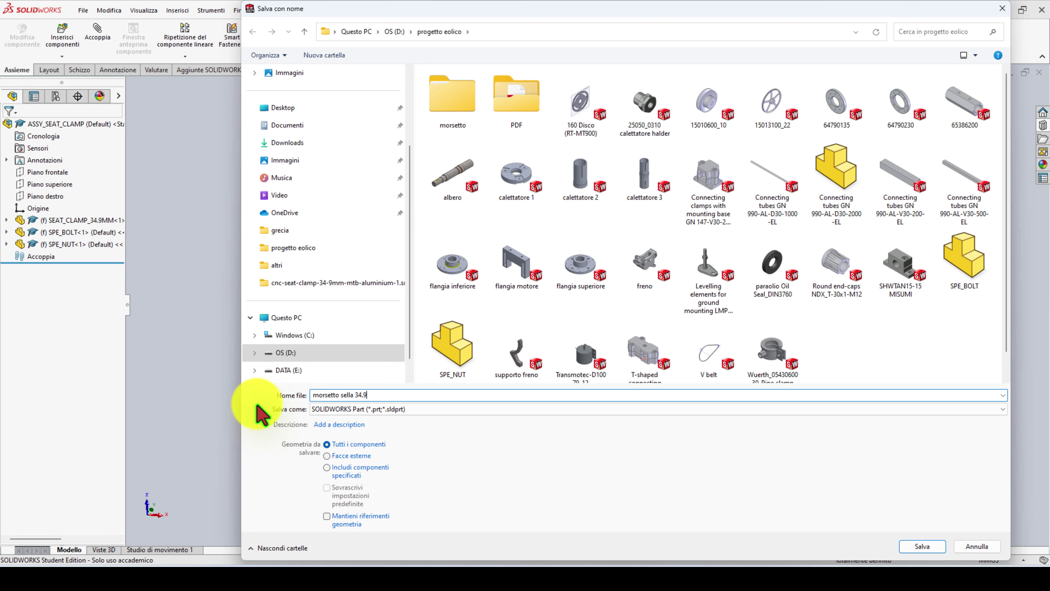
pyautogui.click(917, 546)
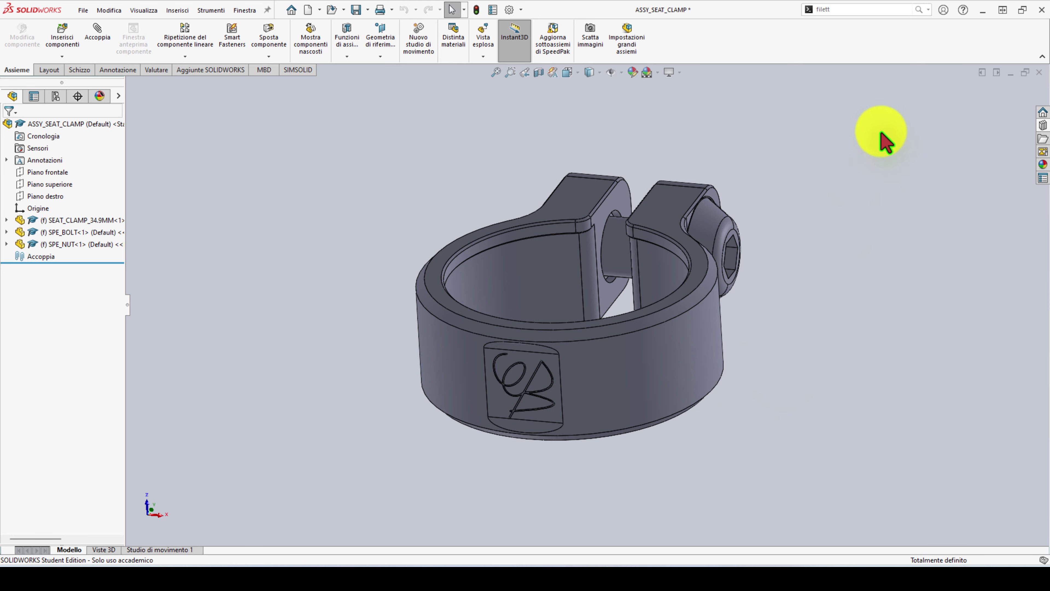
# Step: Close the seat-clamp assembly without saving and open the part morsetto sella 34.9
pyautogui.click(1038, 73)
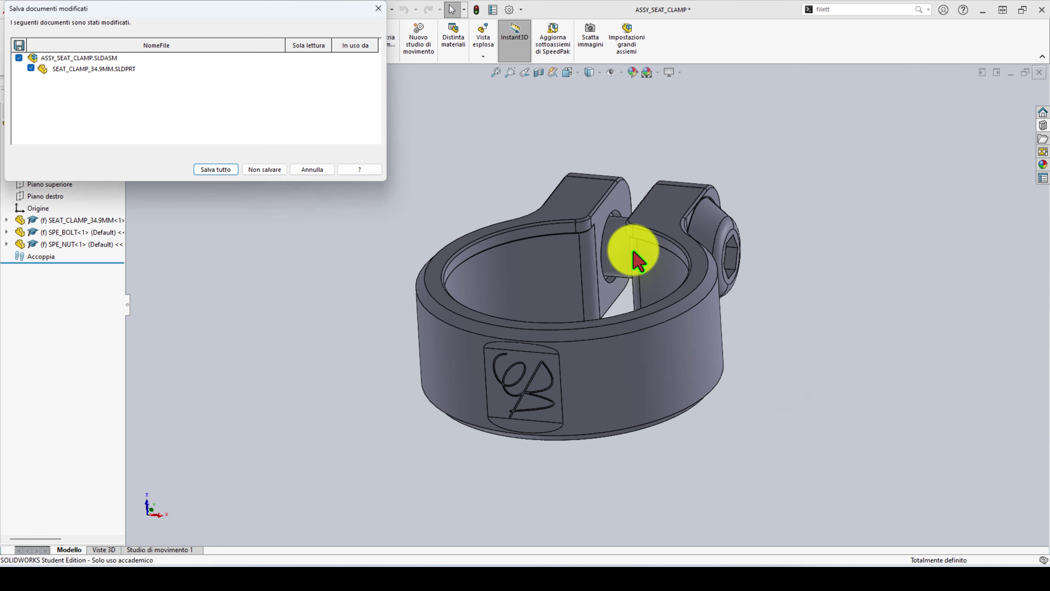
pyautogui.click(262, 171)
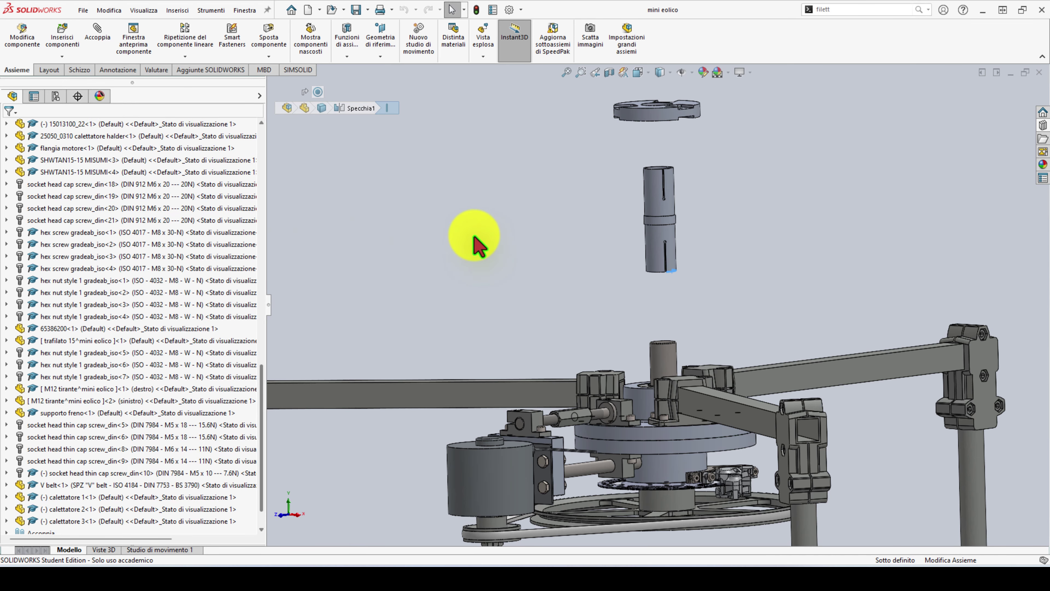
pyautogui.click(83, 10)
pyautogui.click(100, 45)
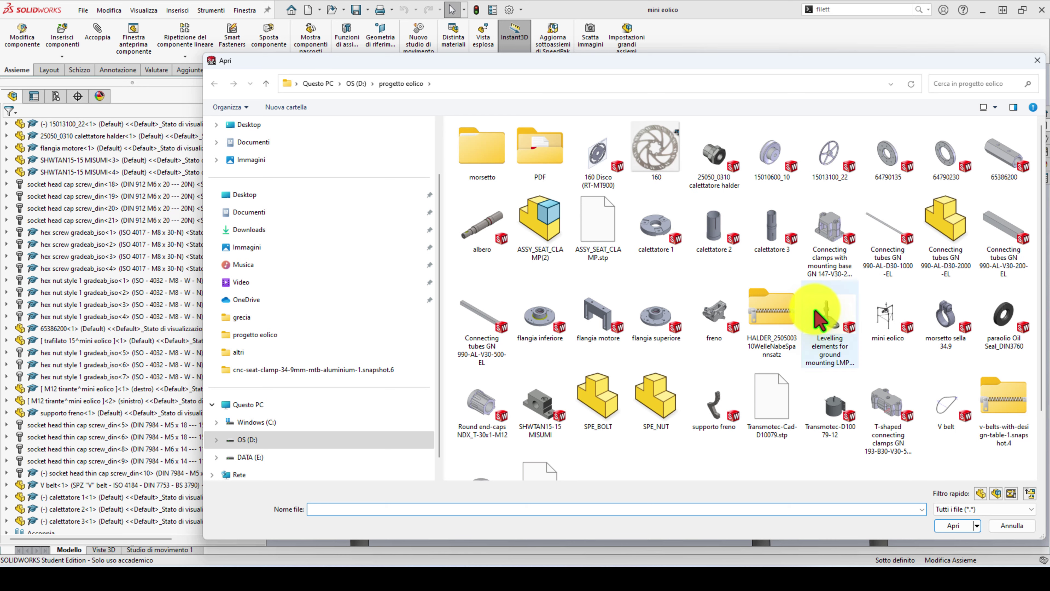
pyautogui.scroll(-2, 821, 349)
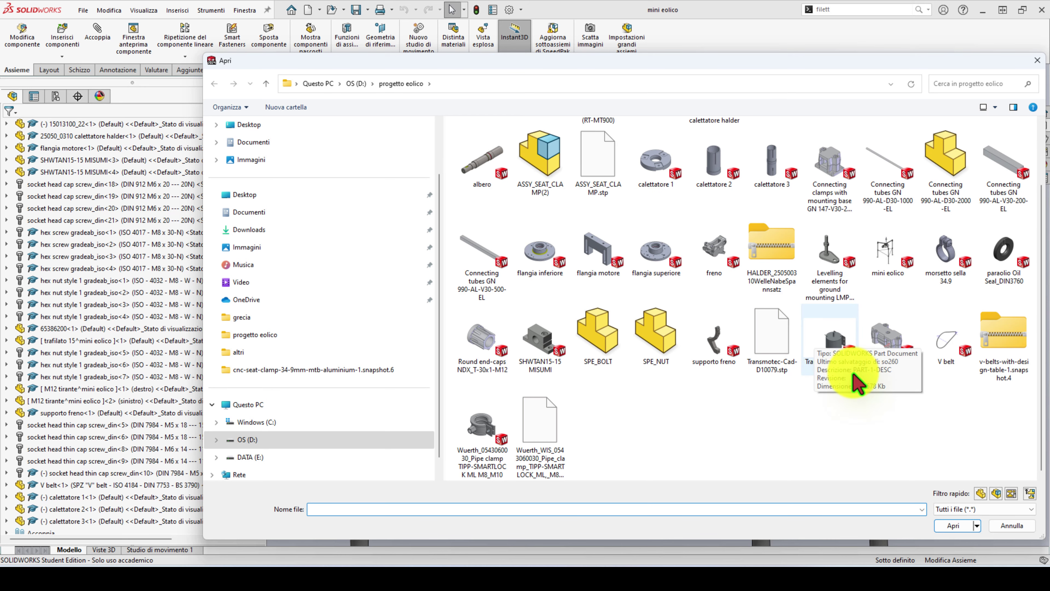
pyautogui.doubleClick(884, 253)
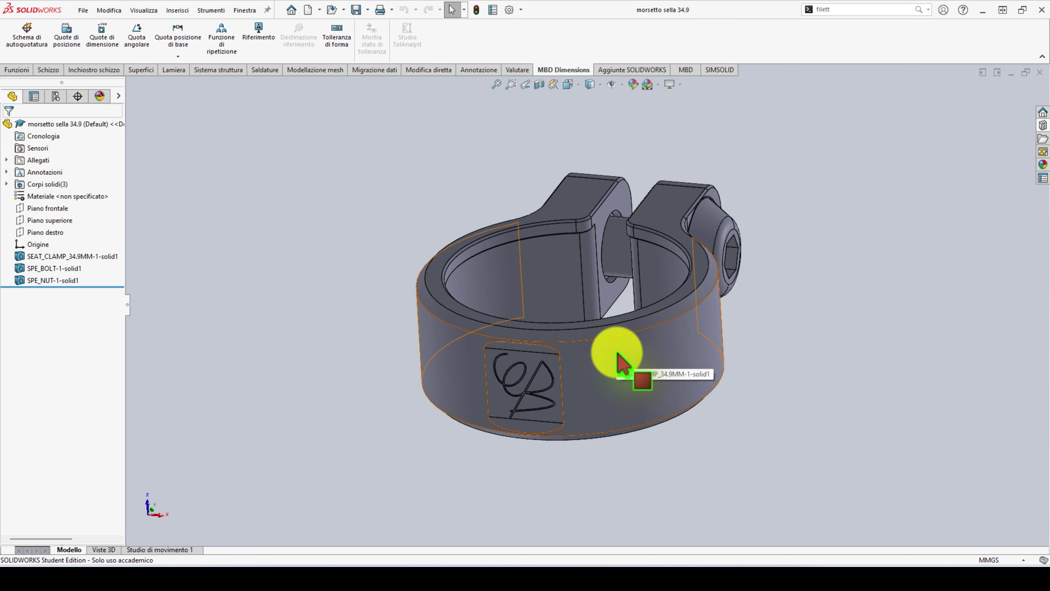
# Step: Tile the windows side by side and drag morsetto sella 34.9 into the mini eolico assembly
pyautogui.click(247, 12)
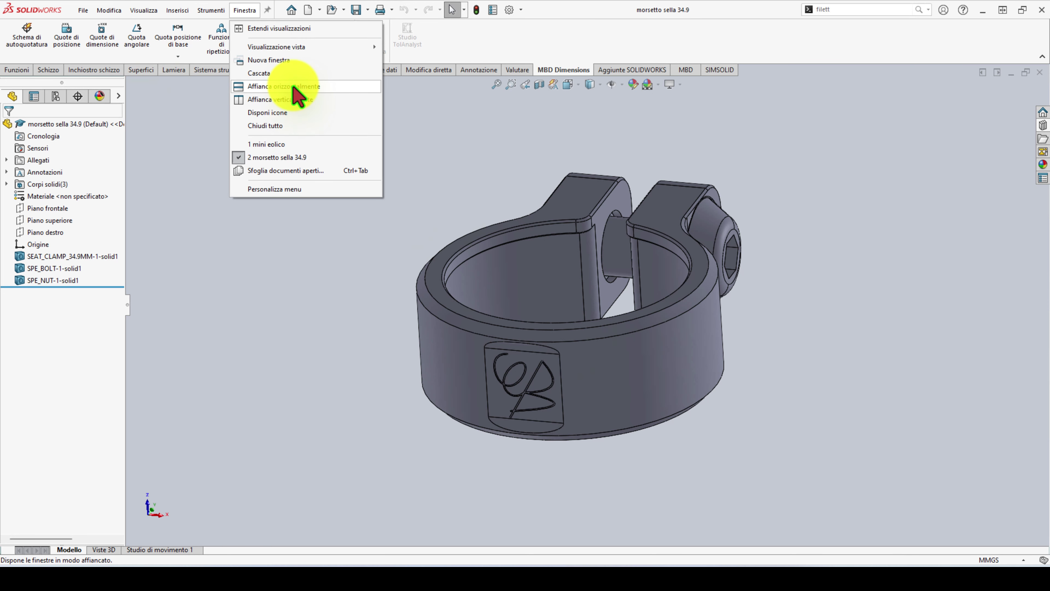
pyautogui.click(290, 101)
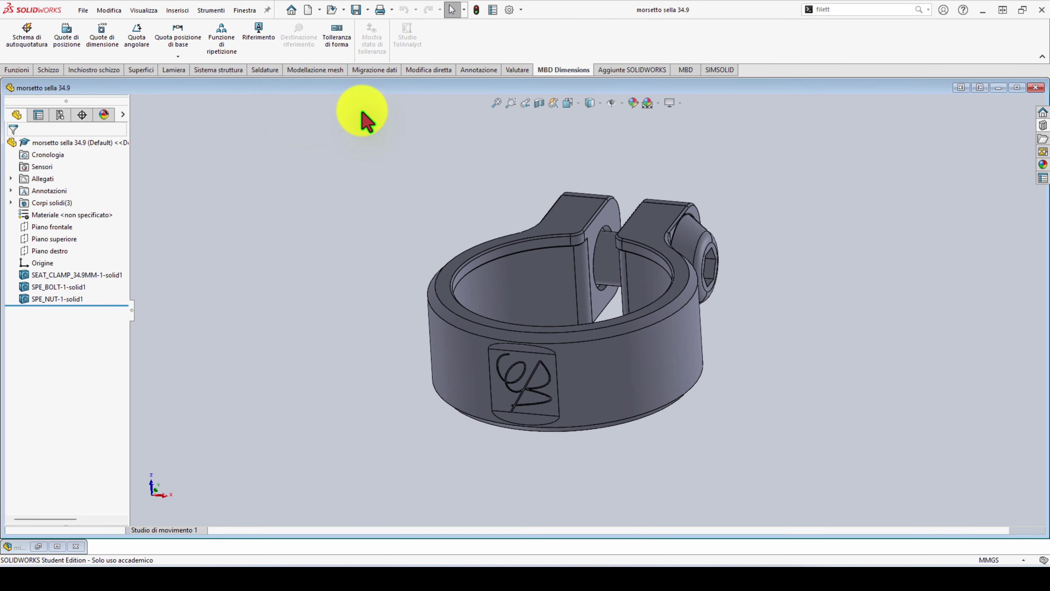
pyautogui.click(62, 545)
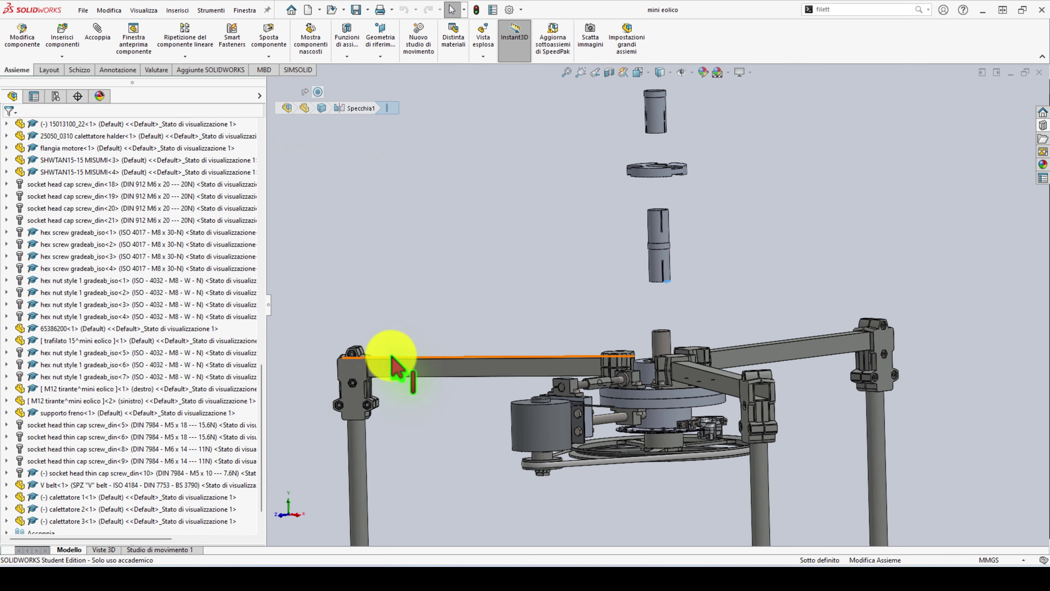
pyautogui.click(240, 12)
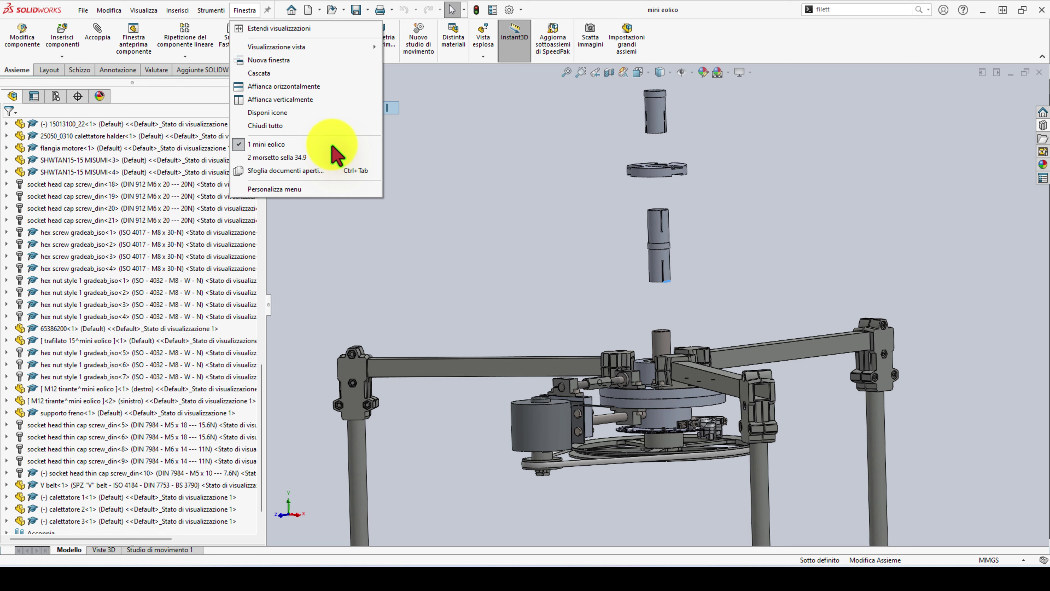
pyautogui.click(297, 102)
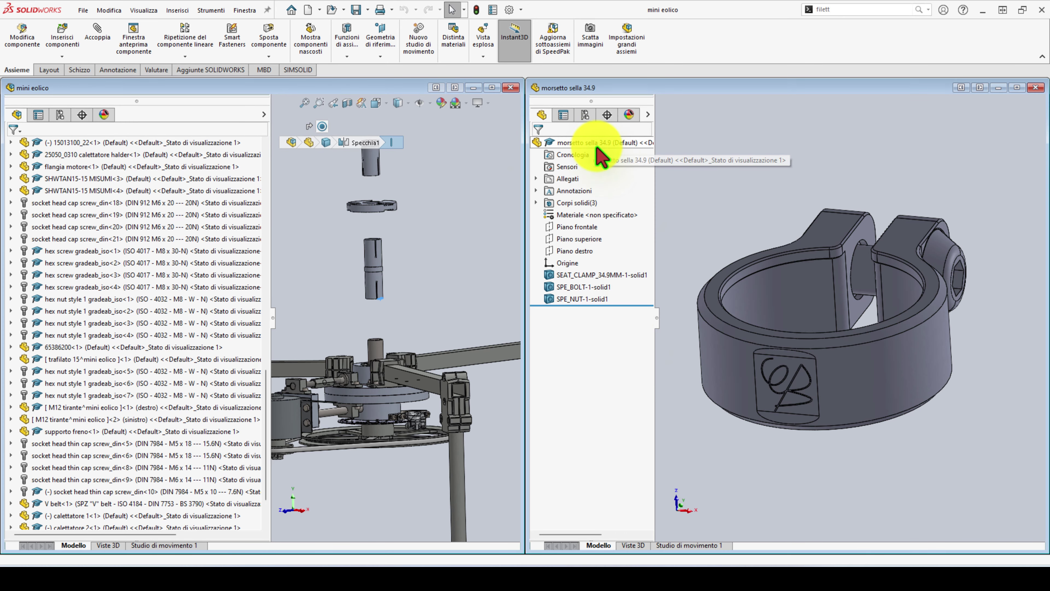
pyautogui.moveTo(600, 143); pyautogui.dragTo(399, 252)
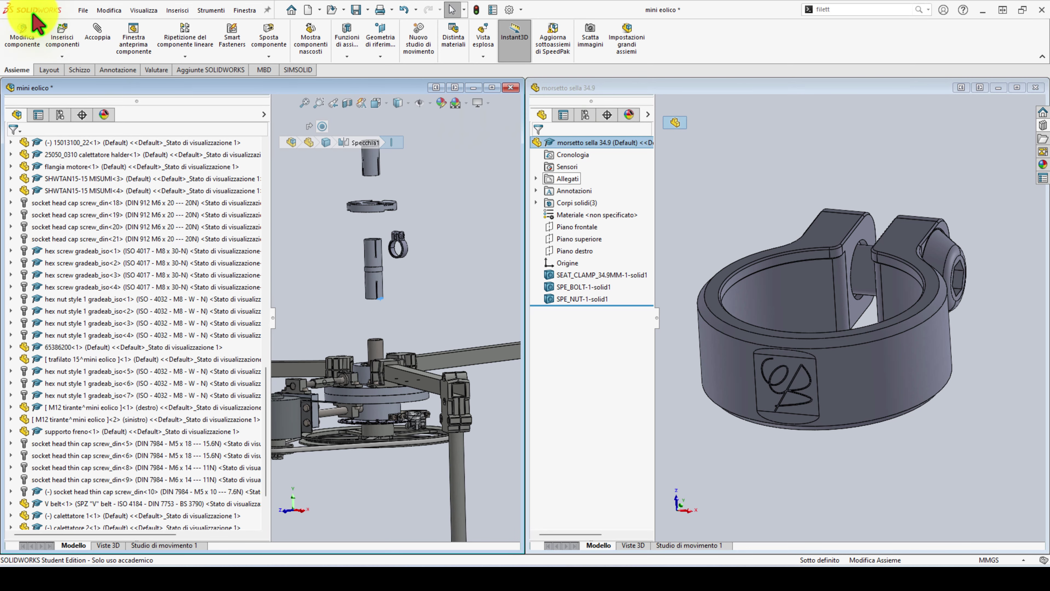
# Step: Save the mini eolico assembly and minimize its window
pyautogui.click(83, 10)
pyautogui.click(81, 117)
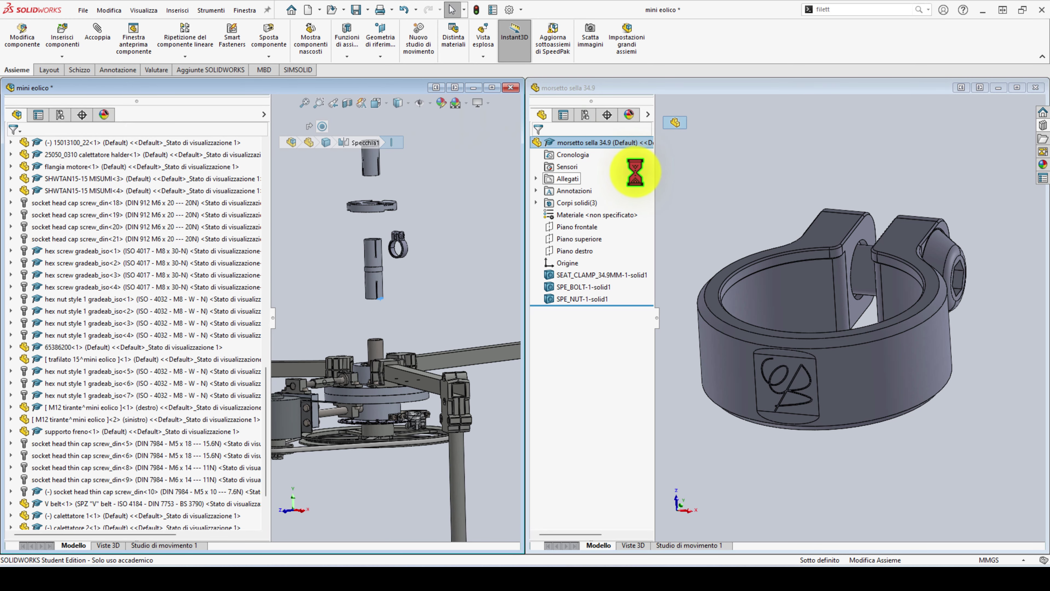
pyautogui.click(471, 174)
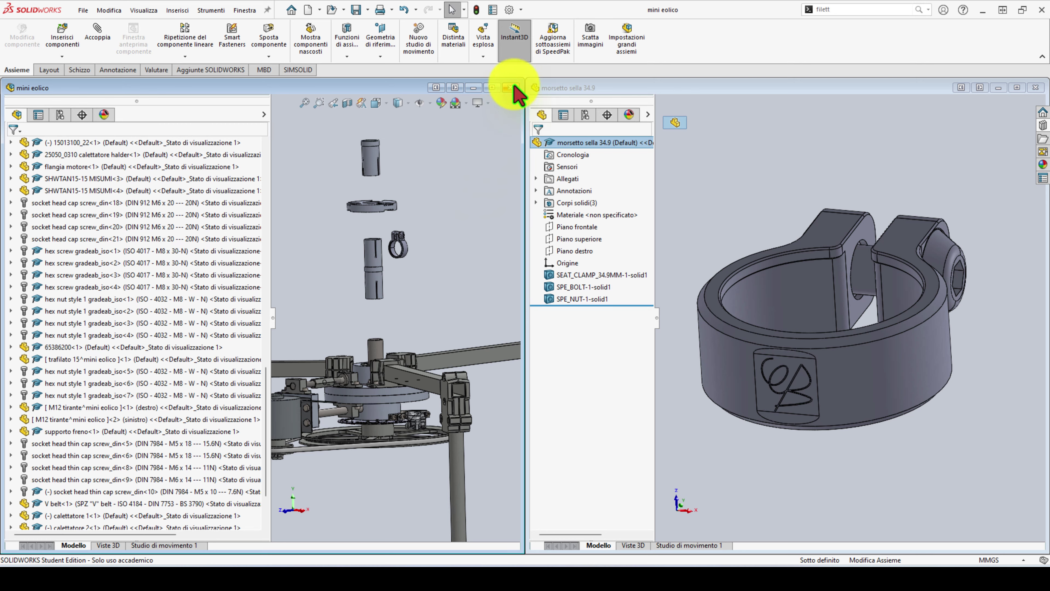
pyautogui.click(473, 88)
# Step: Maximize the clamp part and start a Delete Face on the logo panel face
pyautogui.click(1013, 88)
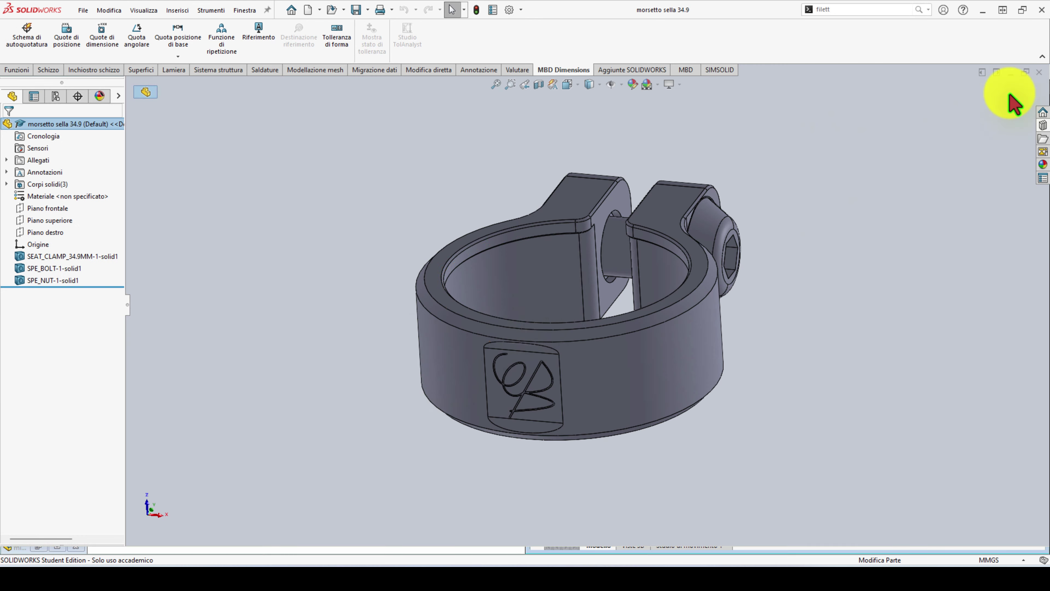
pyautogui.scroll(-3, 521, 380)
pyautogui.scroll(-3, 550, 356)
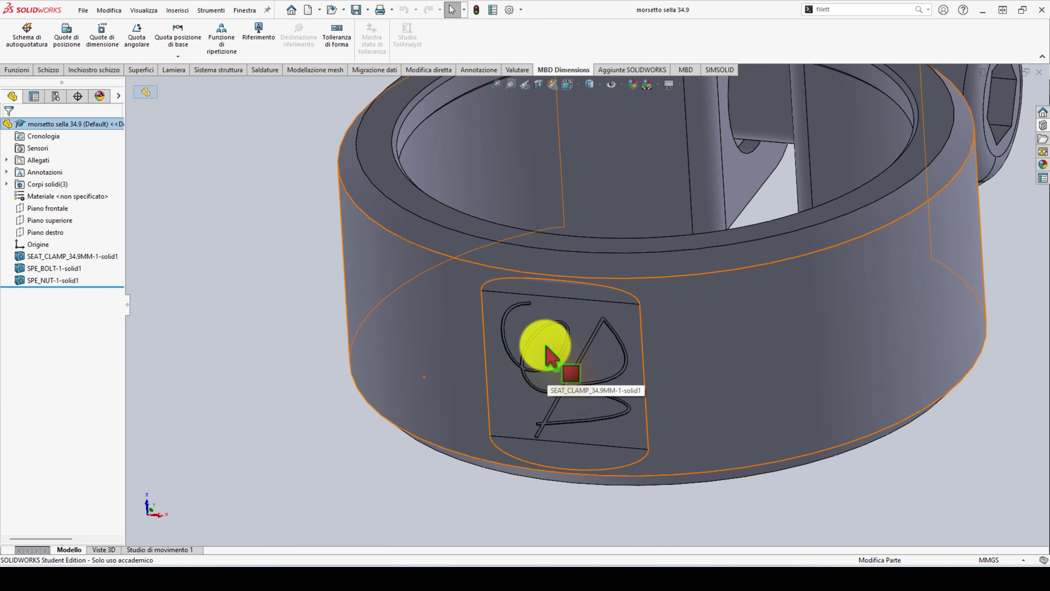
pyautogui.click(569, 326)
pyautogui.scroll(-2, 572, 323)
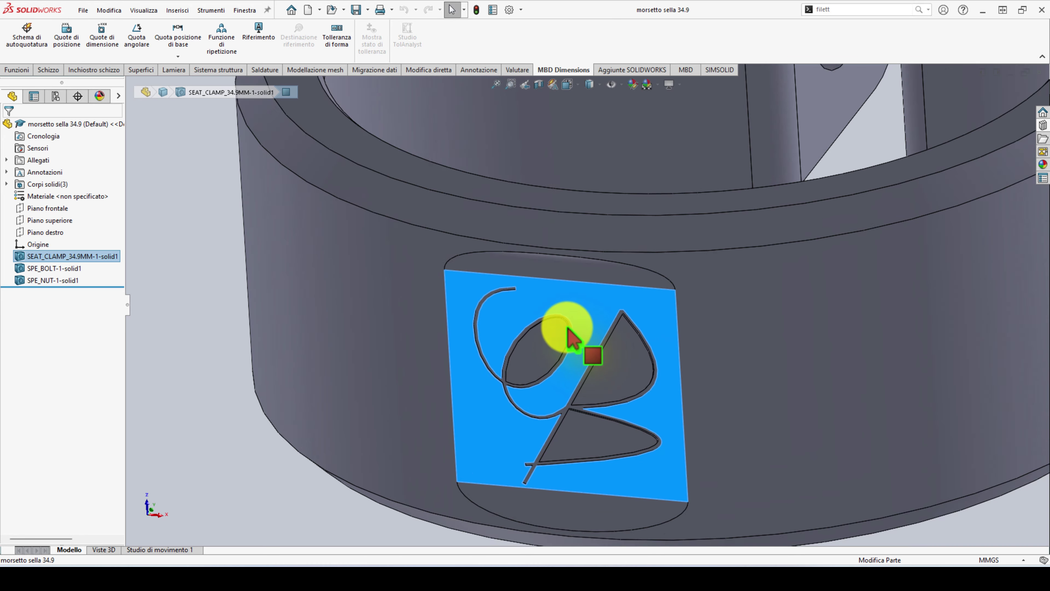
pyautogui.moveTo(570, 328); pyautogui.dragTo(570, 234, button='middle')
pyautogui.scroll(-5, 519, 331)
pyautogui.scroll(-2, 521, 329)
pyautogui.scroll(2, 579, 354)
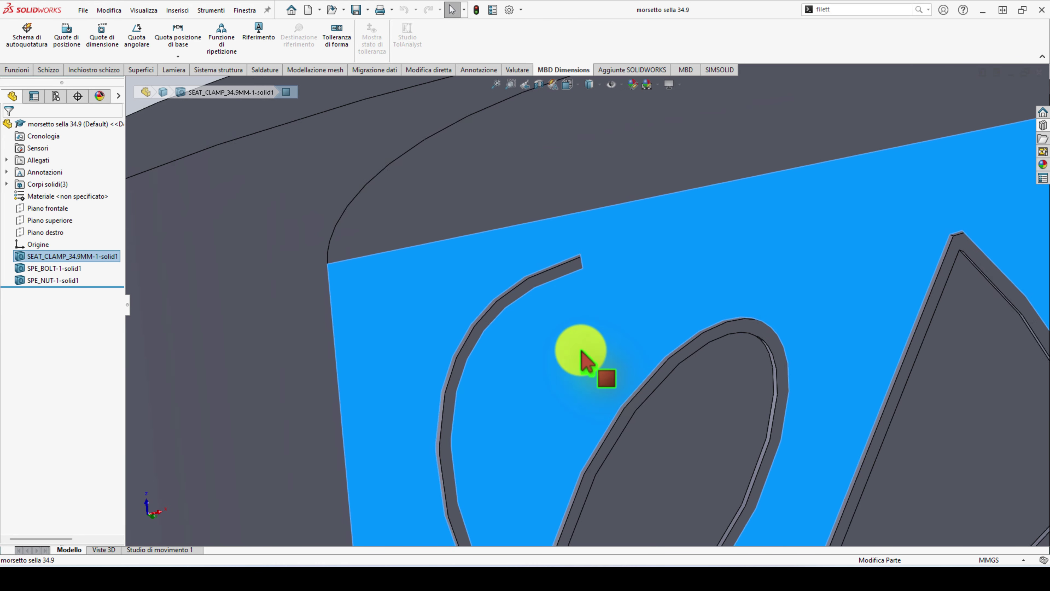
pyautogui.scroll(2, 699, 375)
pyautogui.scroll(-1, 703, 377)
pyautogui.click(709, 335)
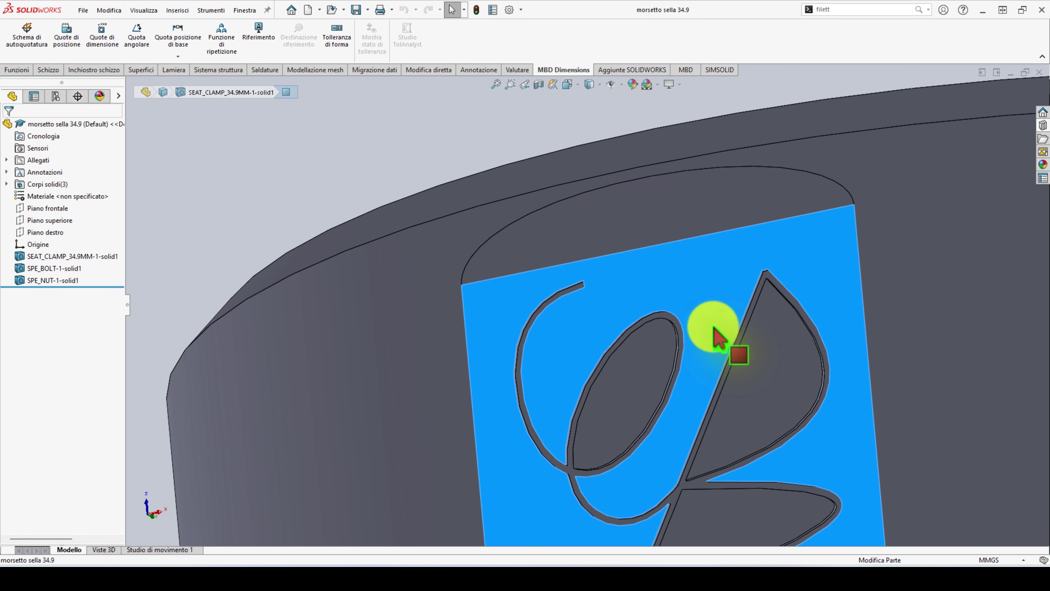
pyautogui.rightClick(714, 328)
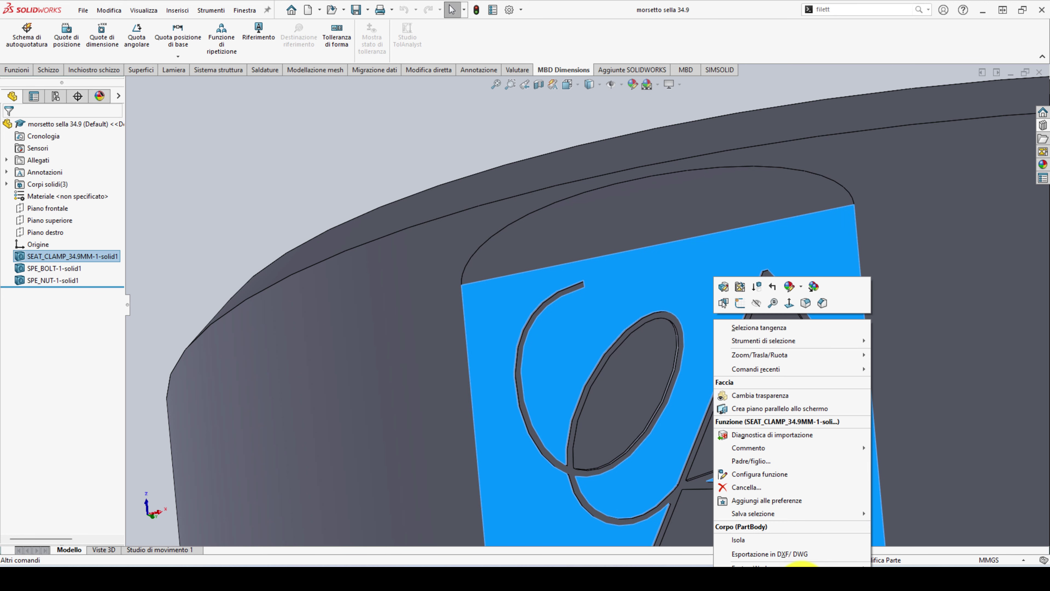
pyautogui.click(757, 520)
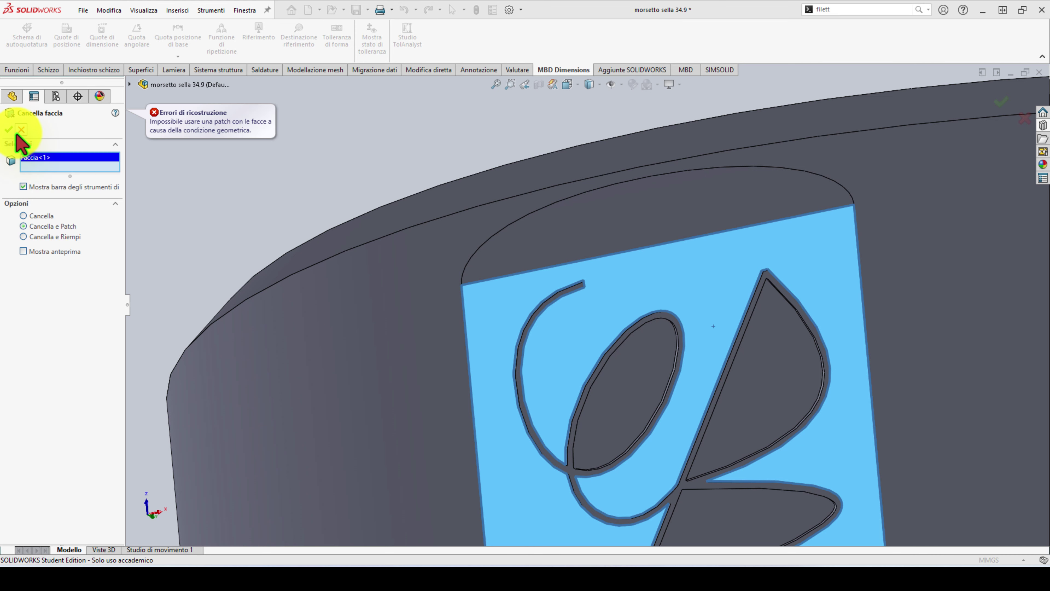
# Step: Add the top and bottom rounded faces and apply Delete and Patch as CancellaFaccia2
pyautogui.scroll(2, 511, 235)
pyautogui.click(520, 259)
pyautogui.scroll(3, 605, 371)
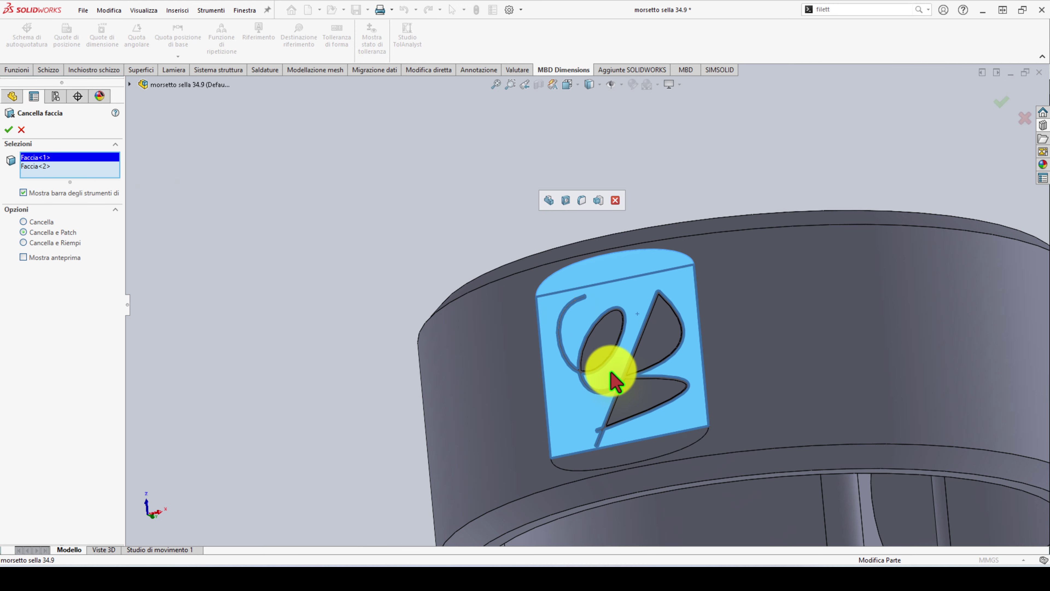
pyautogui.moveTo(605, 371); pyautogui.dragTo(627, 433, button='middle')
pyautogui.click(628, 448)
pyautogui.scroll(-3, 628, 453)
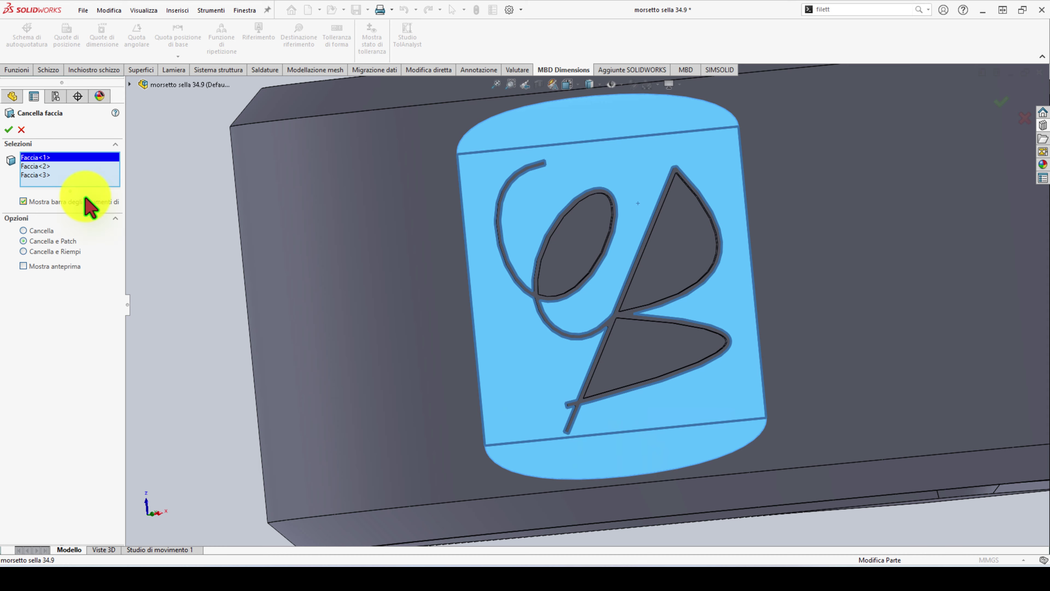
pyautogui.click(9, 131)
pyautogui.moveTo(540, 300)
pyautogui.mouseDown(button='middle')
pyautogui.moveTo(591, 181)
pyautogui.moveTo(551, 153)
pyautogui.mouseUp(button='middle')
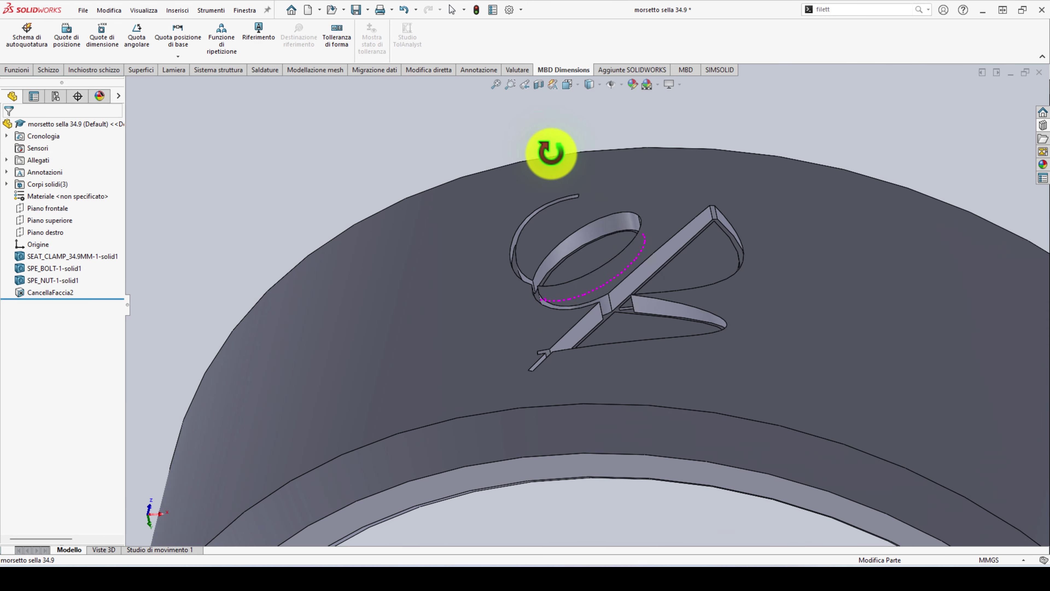
# Step: Edit CancellaFaccia2 to also delete the triangular and ellipse pocket faces
pyautogui.scroll(-2, 613, 270)
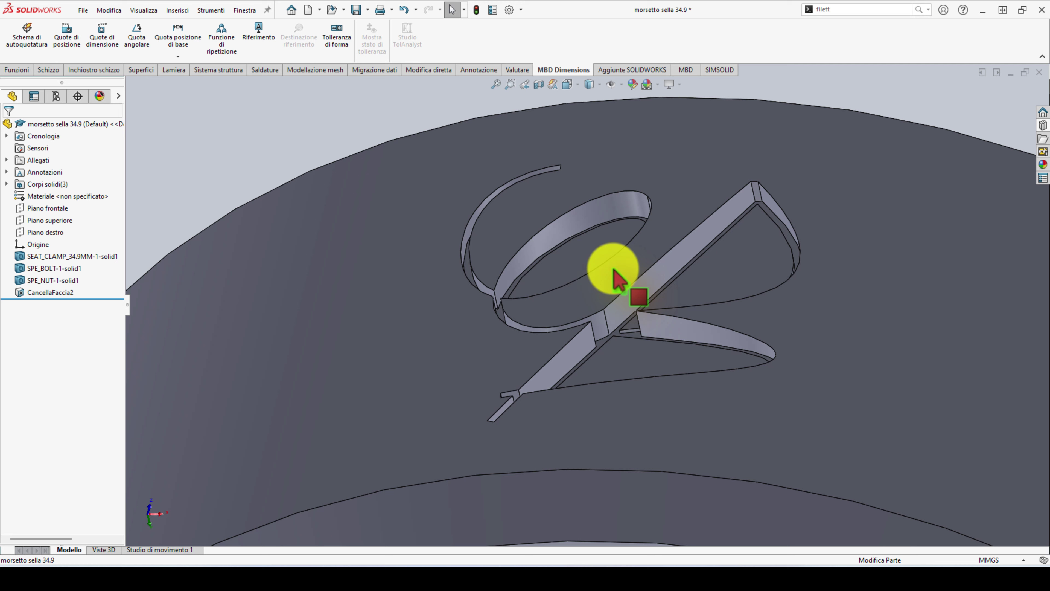
pyautogui.rightClick(50, 292)
pyautogui.click(62, 264)
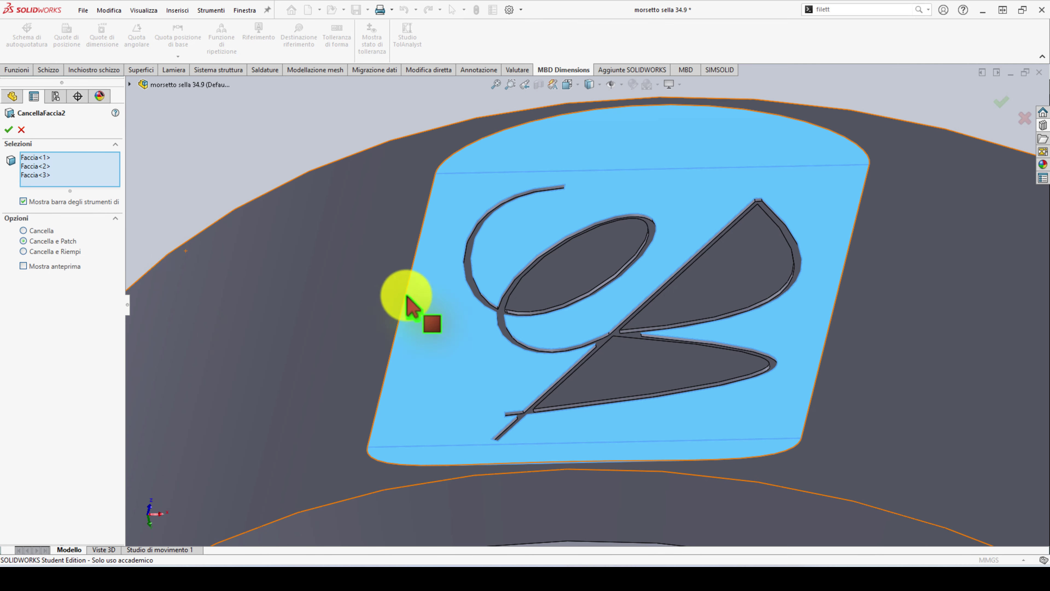
pyautogui.click(665, 322)
pyautogui.click(590, 271)
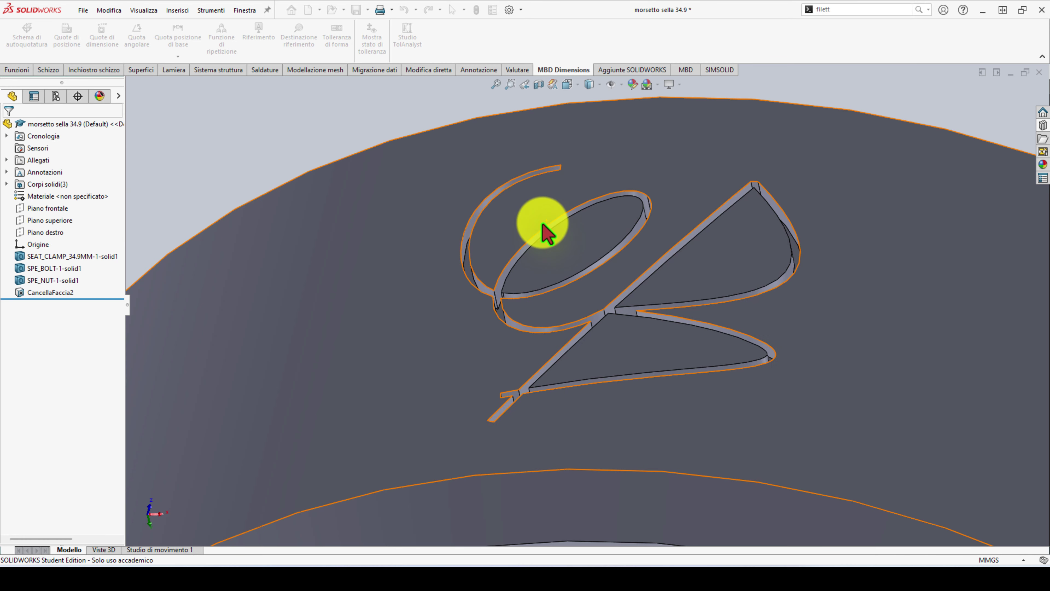
# Step: Inspect the remaining logo strokes, picking a stroke face and the seat clamp body
pyautogui.moveTo(539, 228)
pyautogui.mouseDown(button='middle')
pyautogui.moveTo(694, 277)
pyautogui.moveTo(727, 239)
pyautogui.moveTo(715, 323)
pyautogui.moveTo(727, 371)
pyautogui.moveTo(731, 312)
pyautogui.moveTo(755, 312)
pyautogui.mouseUp(button='middle')
pyautogui.scroll(-3, 720, 335)
pyautogui.scroll(-2, 716, 328)
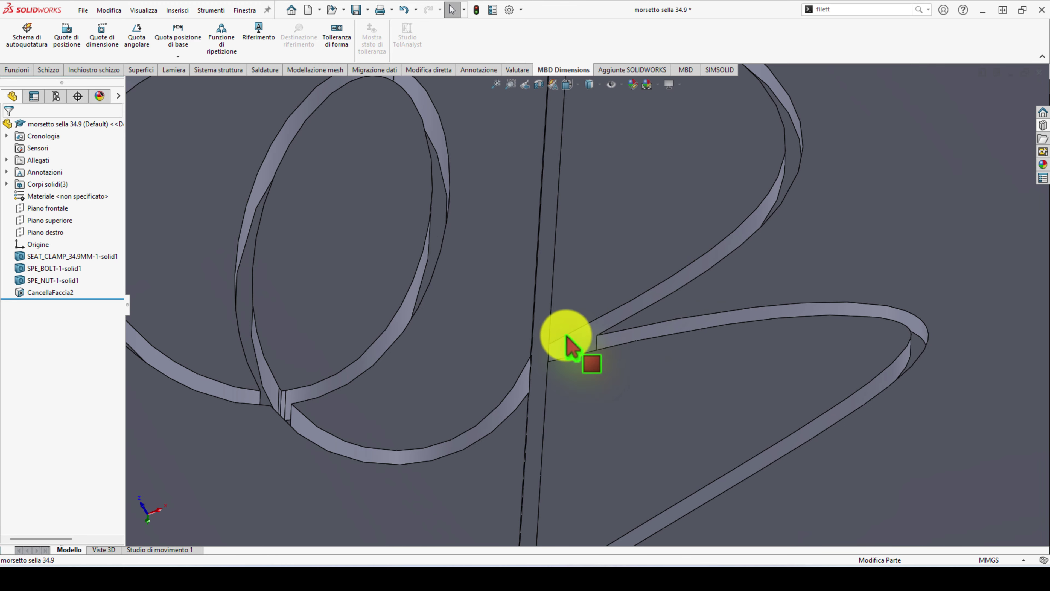
pyautogui.click(574, 339)
pyautogui.moveTo(576, 348)
pyautogui.mouseDown(button='middle')
pyautogui.moveTo(605, 372)
pyautogui.moveTo(568, 339)
pyautogui.mouseUp(button='middle')
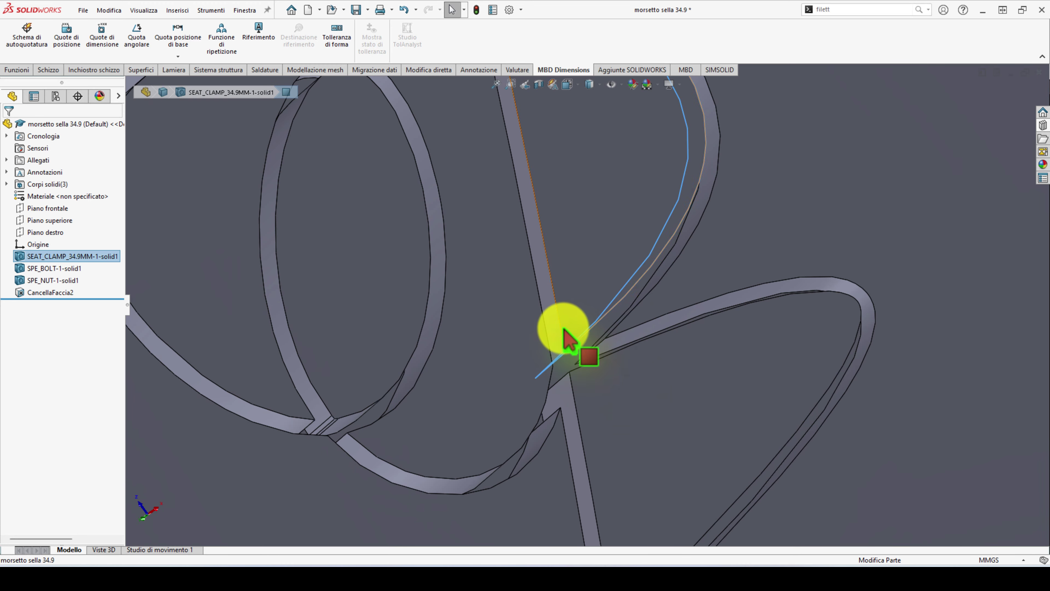
pyautogui.scroll(5, 567, 302)
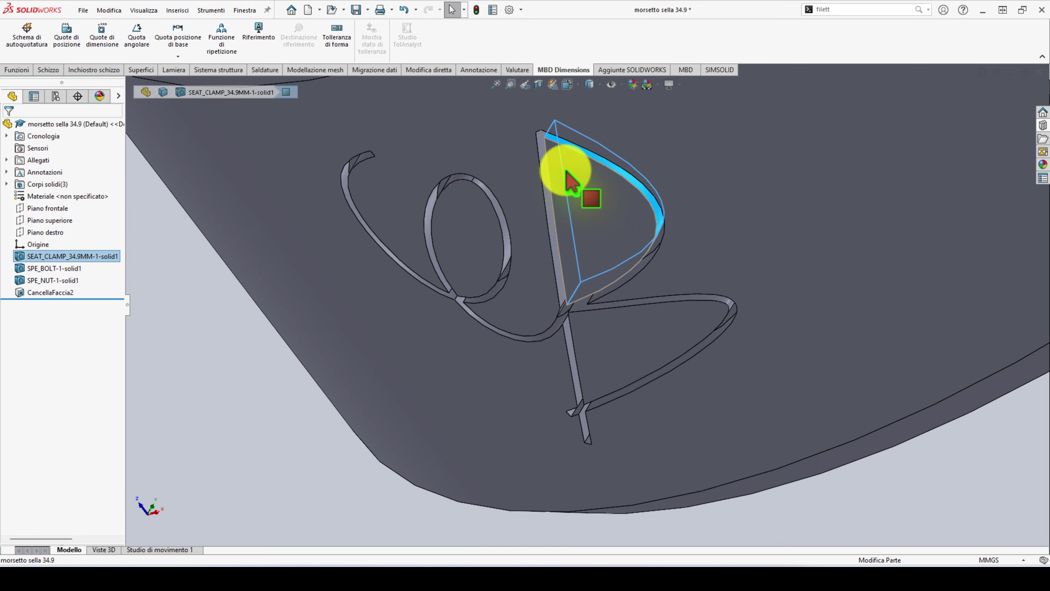
pyautogui.scroll(-5, 579, 187)
pyautogui.moveTo(621, 139)
pyautogui.mouseDown(button='middle')
pyautogui.moveTo(605, 129)
pyautogui.moveTo(612, 108)
pyautogui.moveTo(627, 111)
pyautogui.mouseUp(button='middle')
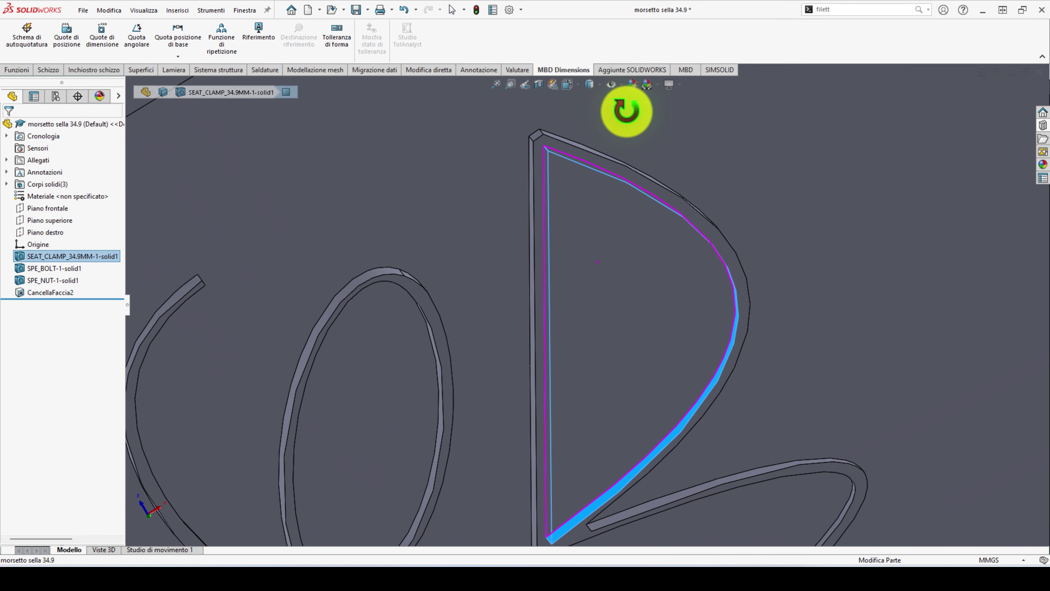
pyautogui.click(107, 258)
pyautogui.moveTo(543, 305); pyautogui.dragTo(592, 294, button='middle')
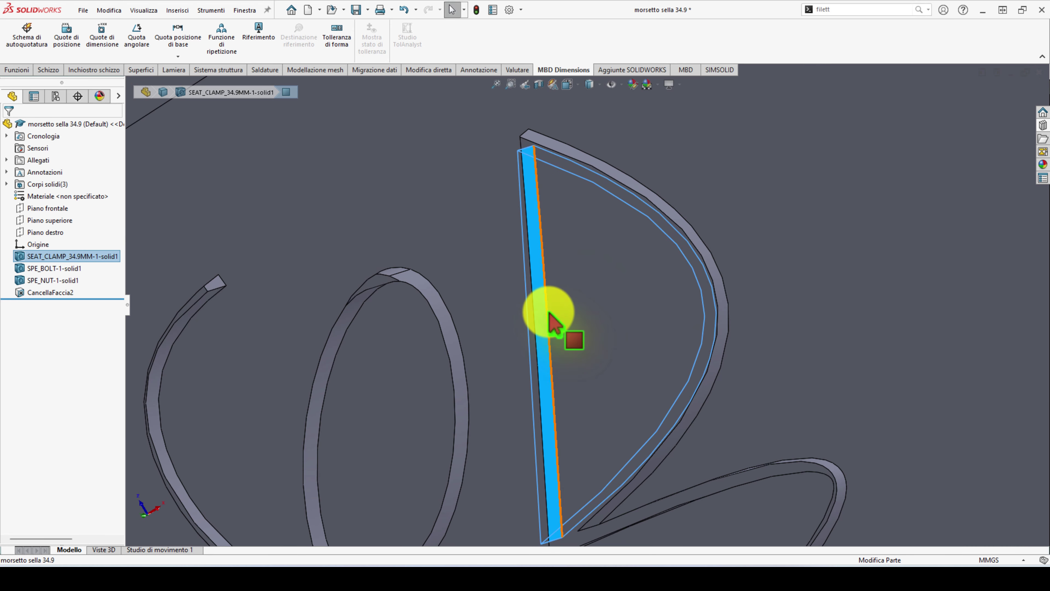
# Step: Start a new Cancella faccia on the P-shaped stroke, adding its vertical strip and top band faces
pyautogui.rightClick(548, 323)
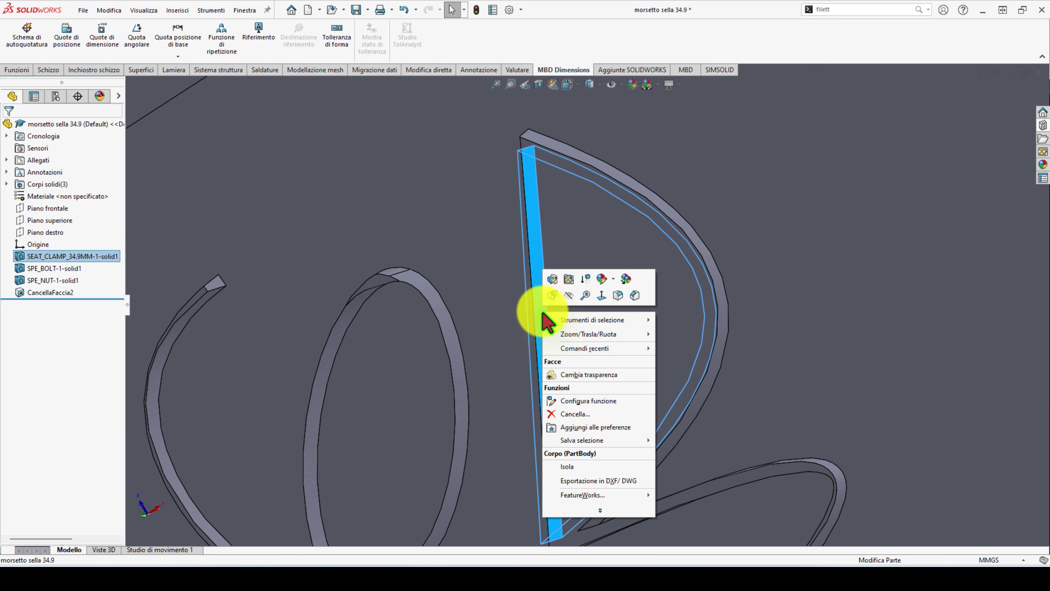
pyautogui.click(605, 512)
pyautogui.click(587, 471)
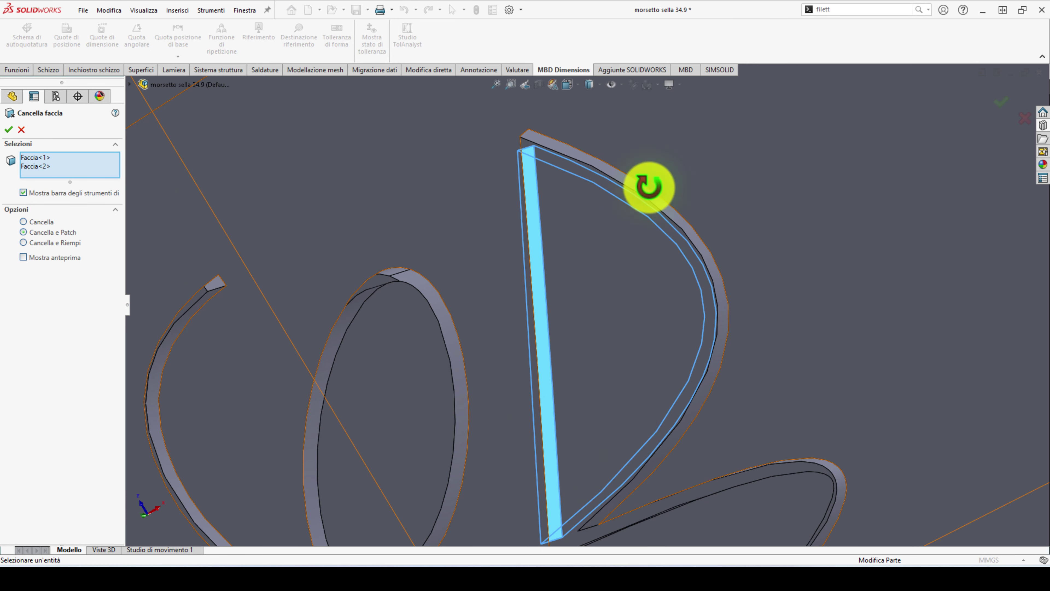
pyautogui.moveTo(649, 187); pyautogui.dragTo(585, 223, button='middle')
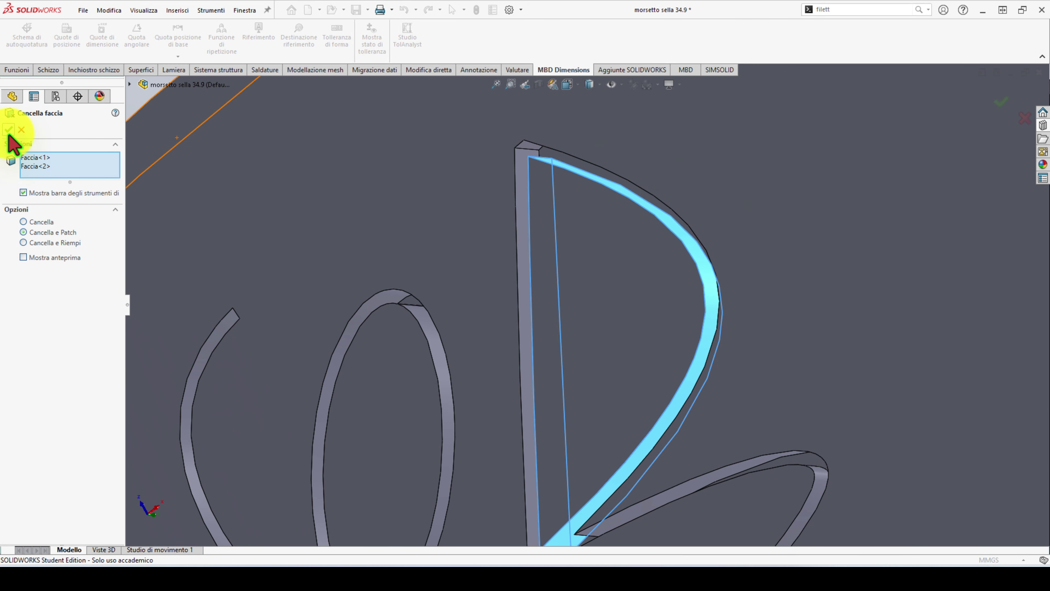
pyautogui.scroll(3, 551, 281)
pyautogui.scroll(1, 559, 224)
pyautogui.scroll(-5, 537, 238)
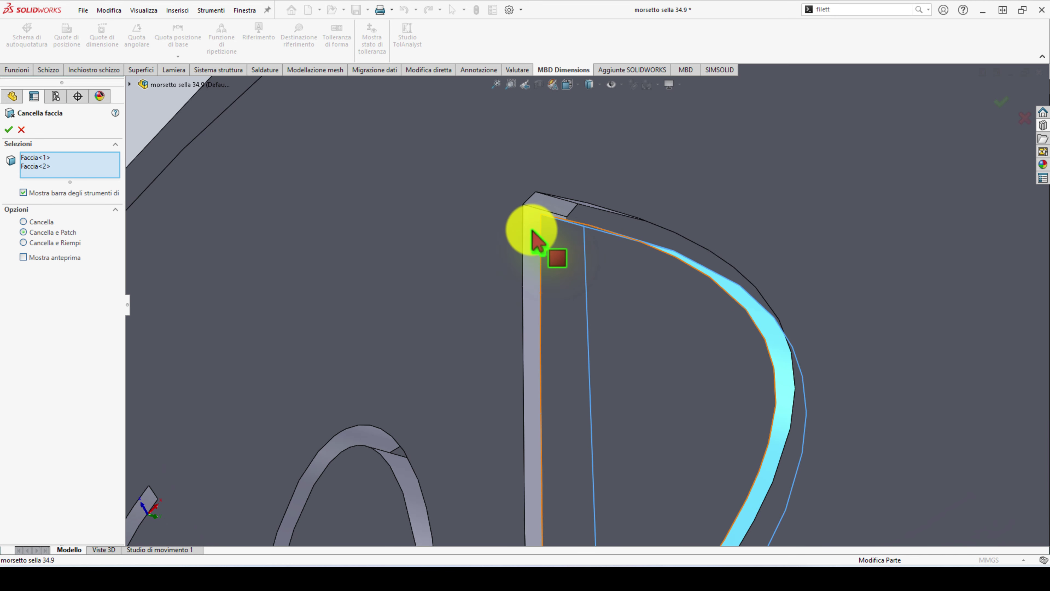
pyautogui.click(541, 211)
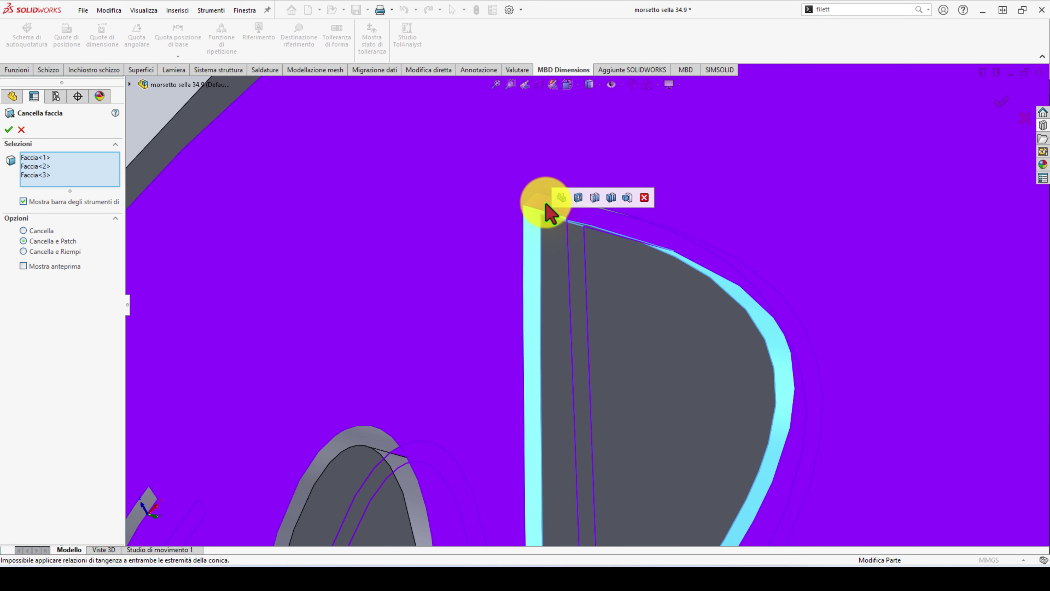
pyautogui.click(546, 207)
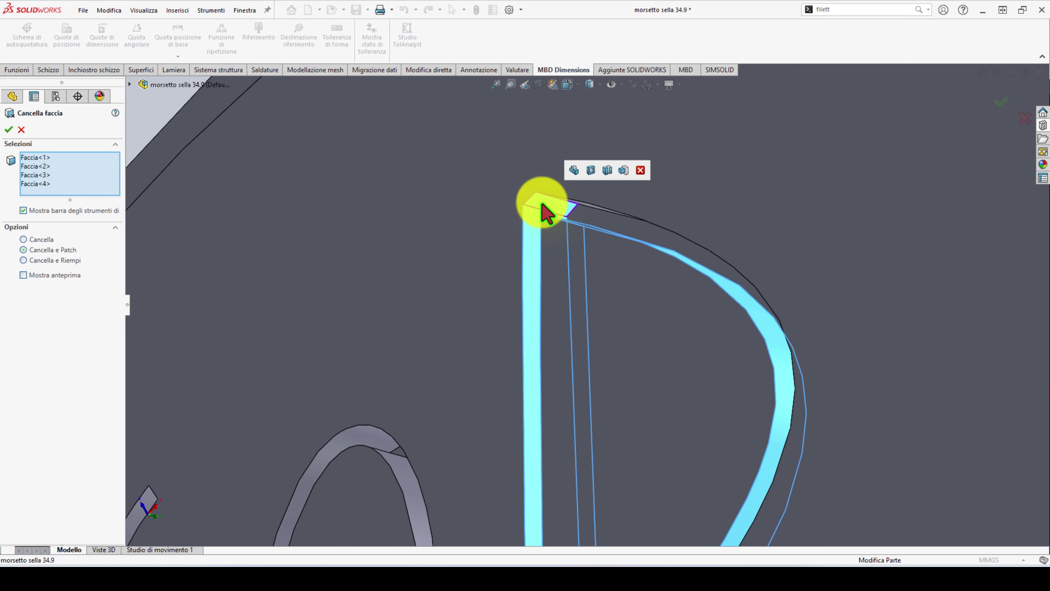
pyautogui.moveTo(546, 209); pyautogui.dragTo(642, 203, button='middle')
pyautogui.click(640, 205)
# Step: Add four more stroke faces, including a curved one, to the Delete and Patch selection
pyautogui.scroll(3, 781, 335)
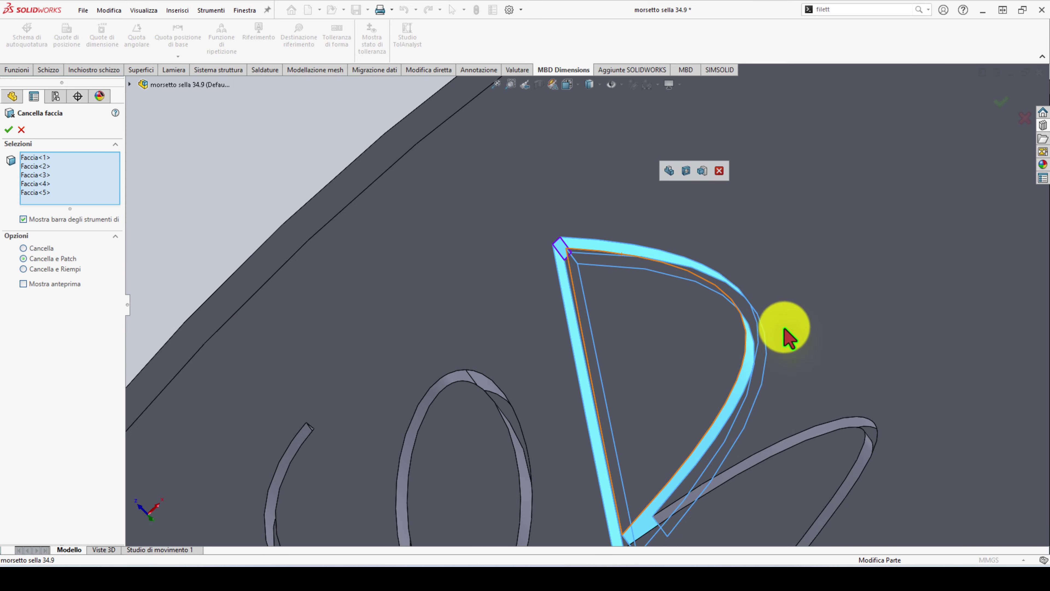
pyautogui.scroll(3, 714, 427)
pyautogui.scroll(2, 740, 397)
pyautogui.scroll(-3, 586, 411)
pyautogui.moveTo(586, 411)
pyautogui.mouseDown(button='middle')
pyautogui.moveTo(605, 414)
pyautogui.moveTo(598, 462)
pyautogui.moveTo(550, 368)
pyautogui.moveTo(543, 410)
pyautogui.mouseUp(button='middle')
pyautogui.click(598, 404)
pyautogui.click(562, 430)
pyautogui.click(579, 405)
pyautogui.click(559, 409)
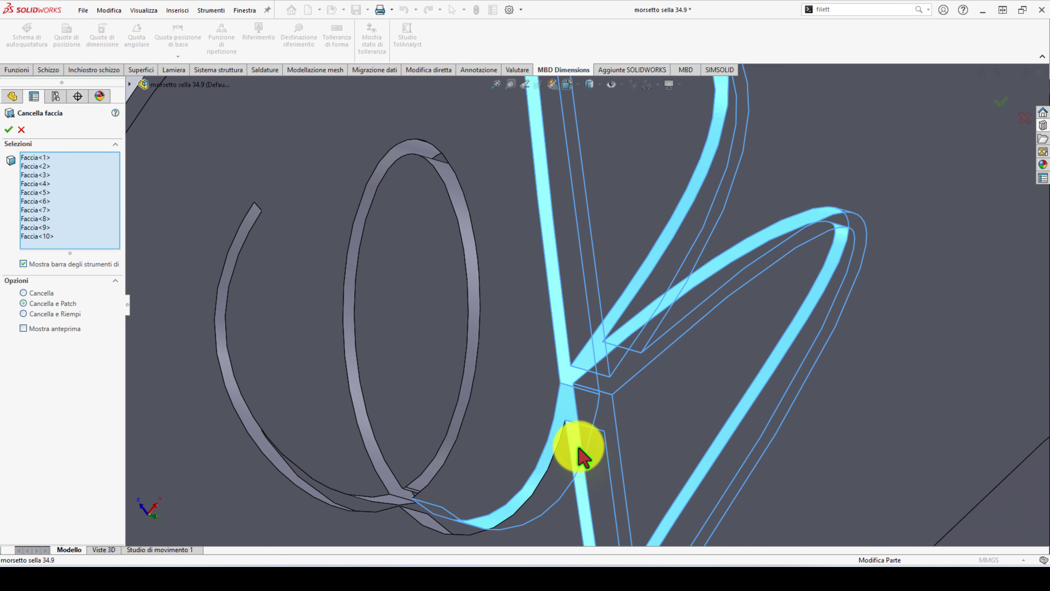
# Step: Add the curved loop faces, the C-shaped stroke face and another loop face
pyautogui.moveTo(579, 449); pyautogui.dragTo(579, 502, button='middle')
pyautogui.scroll(-3, 430, 453)
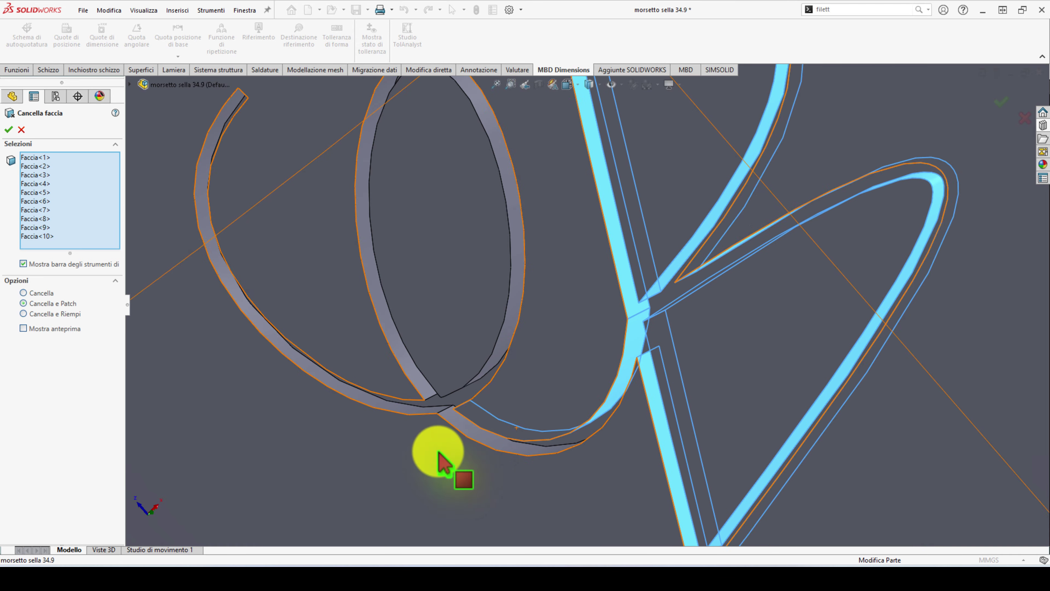
pyautogui.click(439, 453)
pyautogui.click(468, 433)
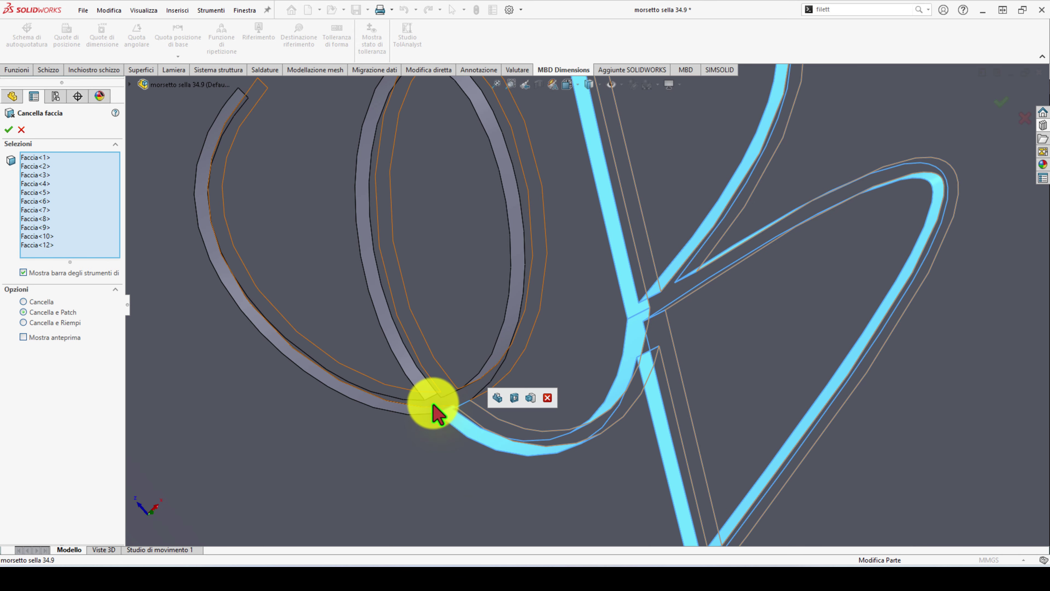
pyautogui.click(430, 414)
pyautogui.moveTo(429, 399)
pyautogui.mouseDown(button='middle')
pyautogui.moveTo(321, 211)
pyautogui.moveTo(394, 93)
pyautogui.mouseUp(button='middle')
pyautogui.scroll(-2, 429, 172)
pyautogui.scroll(-3, 392, 273)
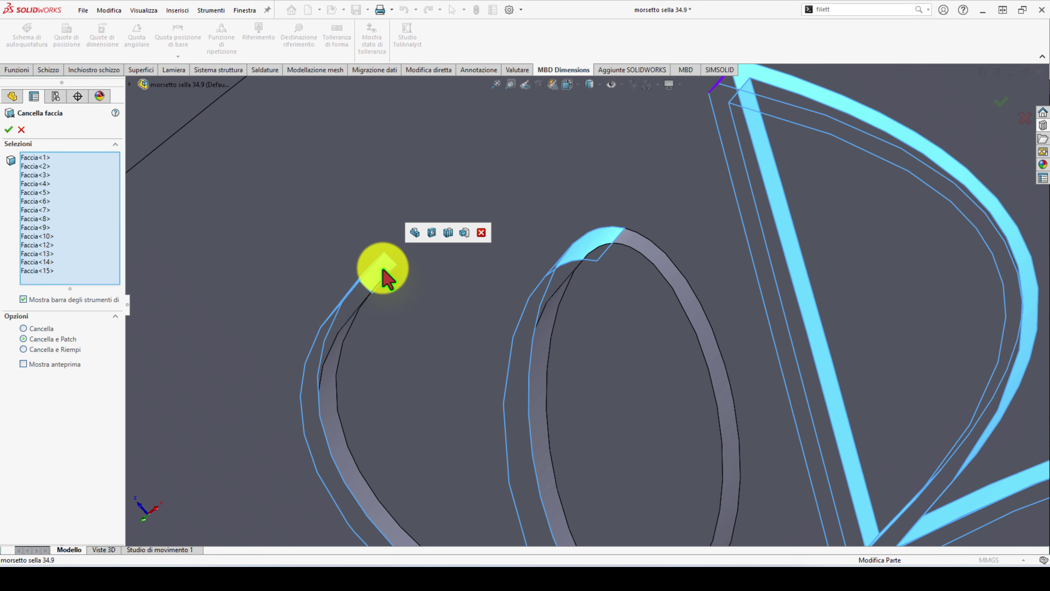
pyautogui.click(338, 376)
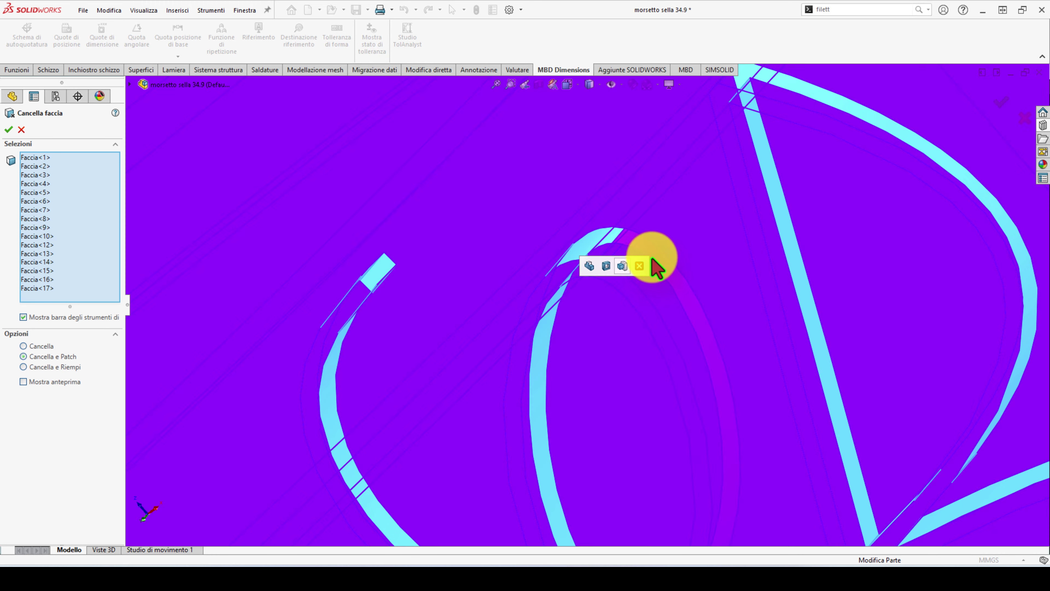
pyautogui.moveTo(557, 301)
pyautogui.mouseDown(button='middle')
pyautogui.moveTo(617, 387)
pyautogui.moveTo(645, 153)
pyautogui.moveTo(637, 235)
pyautogui.mouseUp(button='middle')
pyautogui.click(657, 274)
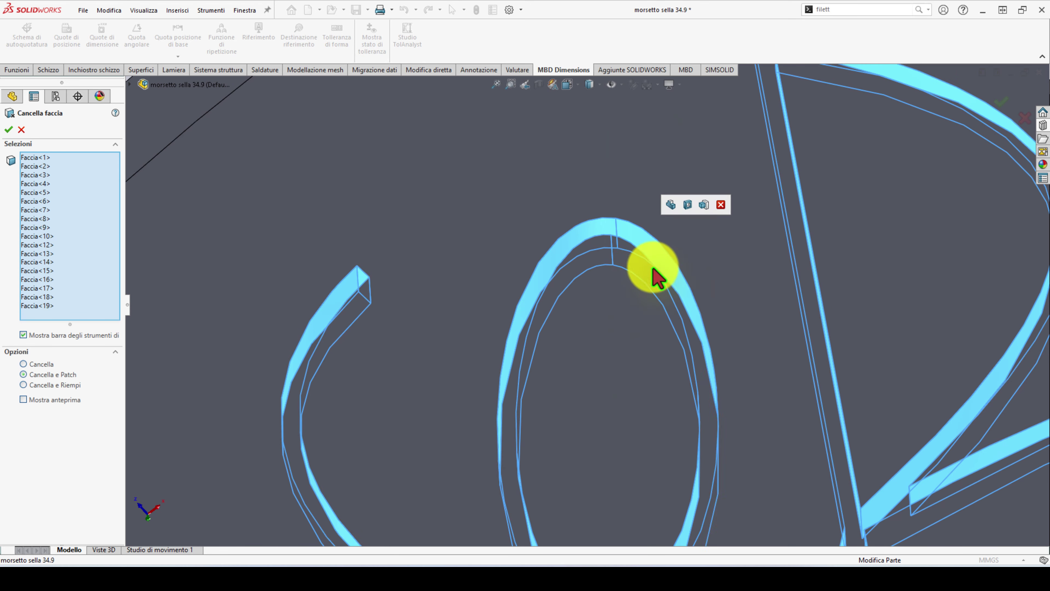
# Step: Orbit around the loop junctions and lettering while the patch rebuild error shows
pyautogui.scroll(3, 685, 422)
pyautogui.scroll(-5, 579, 455)
pyautogui.scroll(-3, 453, 461)
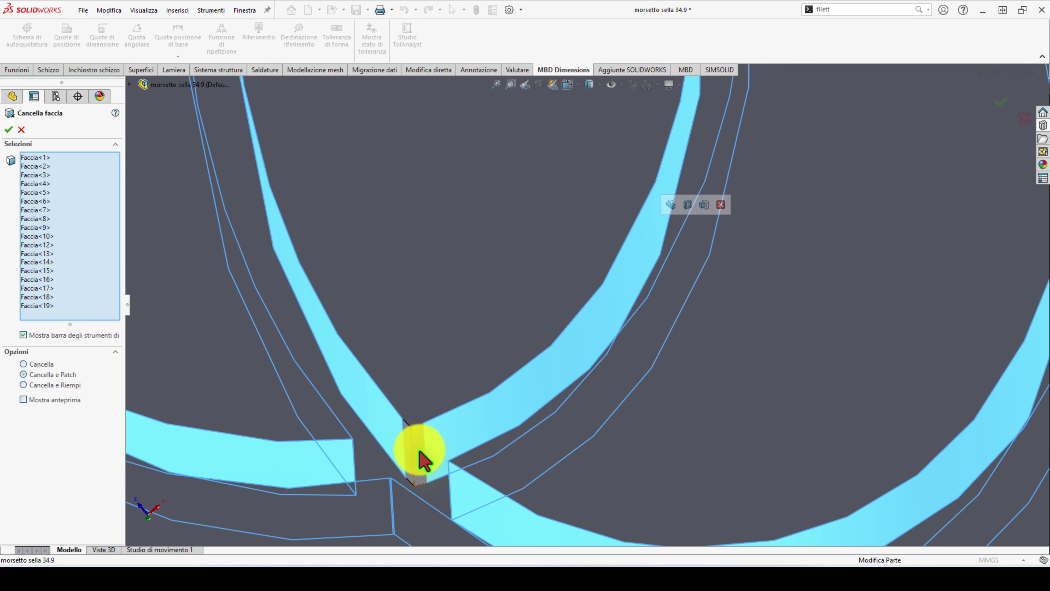
pyautogui.scroll(3, 411, 461)
pyautogui.moveTo(586, 399)
pyautogui.mouseDown(button='middle')
pyautogui.moveTo(567, 489)
pyautogui.moveTo(591, 358)
pyautogui.moveTo(556, 336)
pyautogui.moveTo(569, 319)
pyautogui.mouseUp(button='middle')
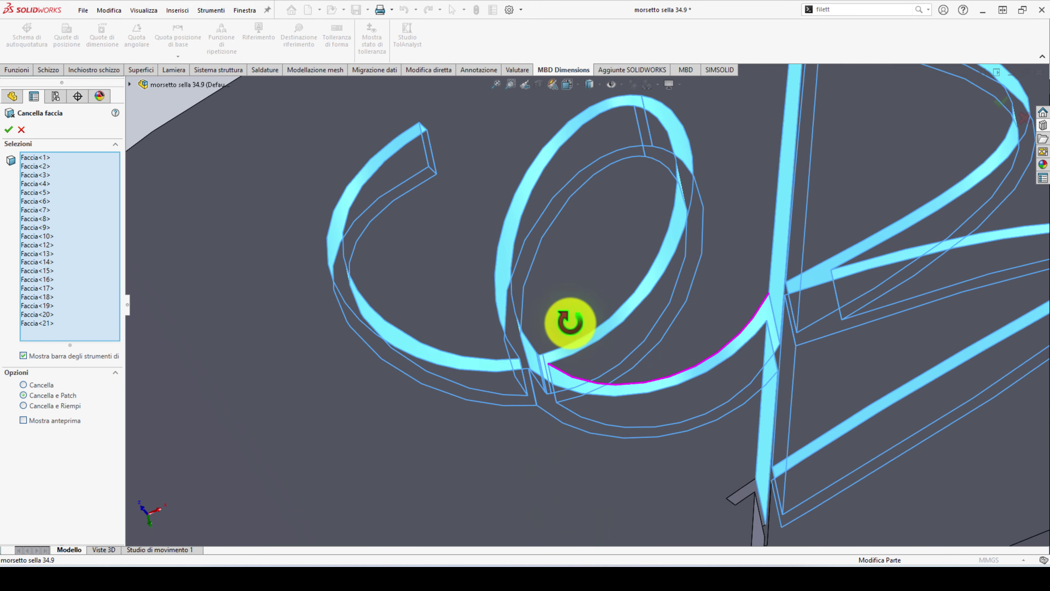
pyautogui.scroll(-3, 625, 403)
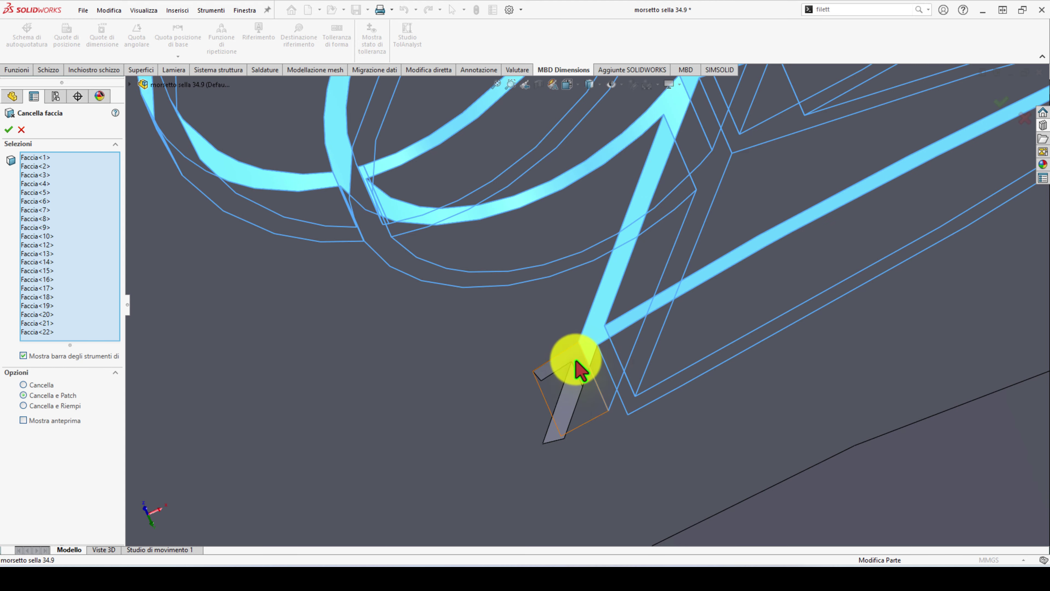
pyautogui.moveTo(579, 370)
pyautogui.mouseDown(button='middle')
pyautogui.moveTo(605, 535)
pyautogui.moveTo(628, 516)
pyautogui.moveTo(546, 476)
pyautogui.moveTo(540, 405)
pyautogui.moveTo(505, 367)
pyautogui.mouseUp(button='middle')
pyautogui.scroll(5, 684, 352)
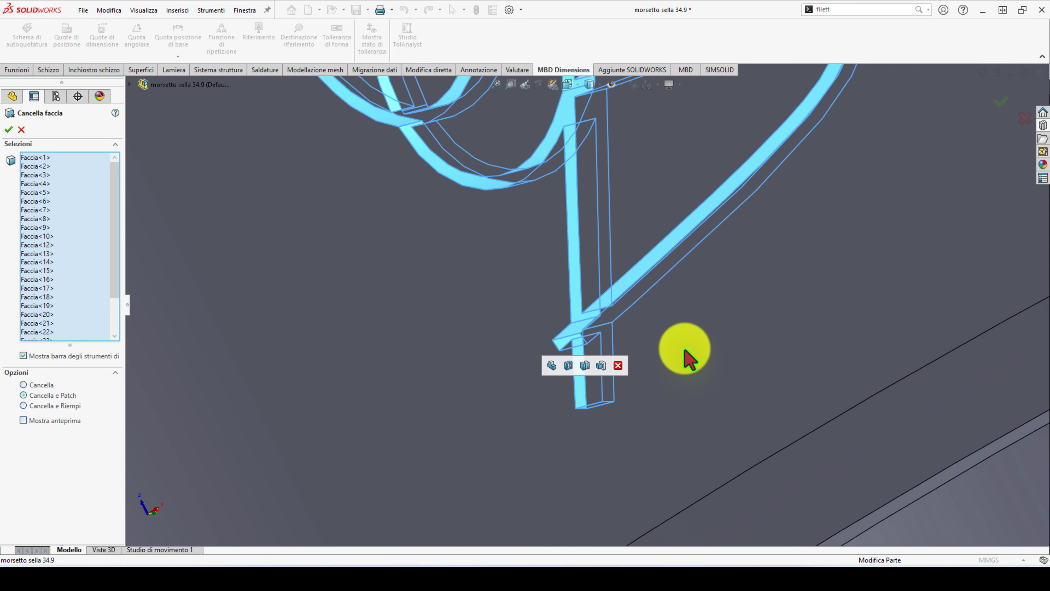
pyautogui.moveTo(684, 352)
pyautogui.mouseDown(button='middle')
pyautogui.moveTo(754, 191)
pyautogui.moveTo(762, 293)
pyautogui.moveTo(717, 352)
pyautogui.moveTo(722, 258)
pyautogui.mouseUp(button='middle')
pyautogui.scroll(2, 603, 205)
pyautogui.scroll(-2, 602, 205)
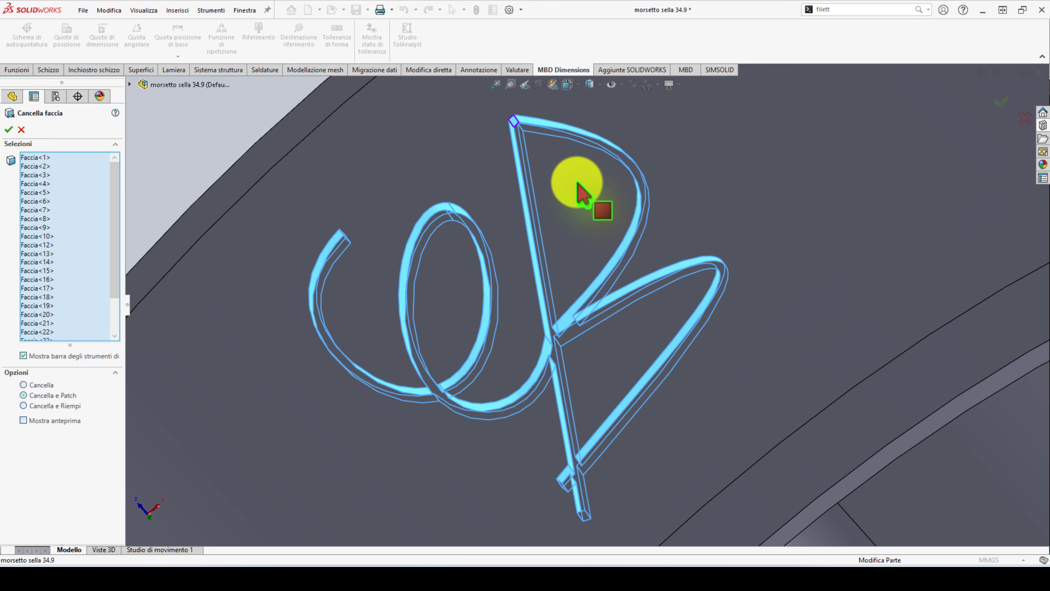
pyautogui.scroll(-2, 575, 187)
pyautogui.moveTo(571, 188)
pyautogui.mouseDown(button='middle')
pyautogui.moveTo(614, 241)
pyautogui.moveTo(603, 274)
pyautogui.mouseUp(button='middle')
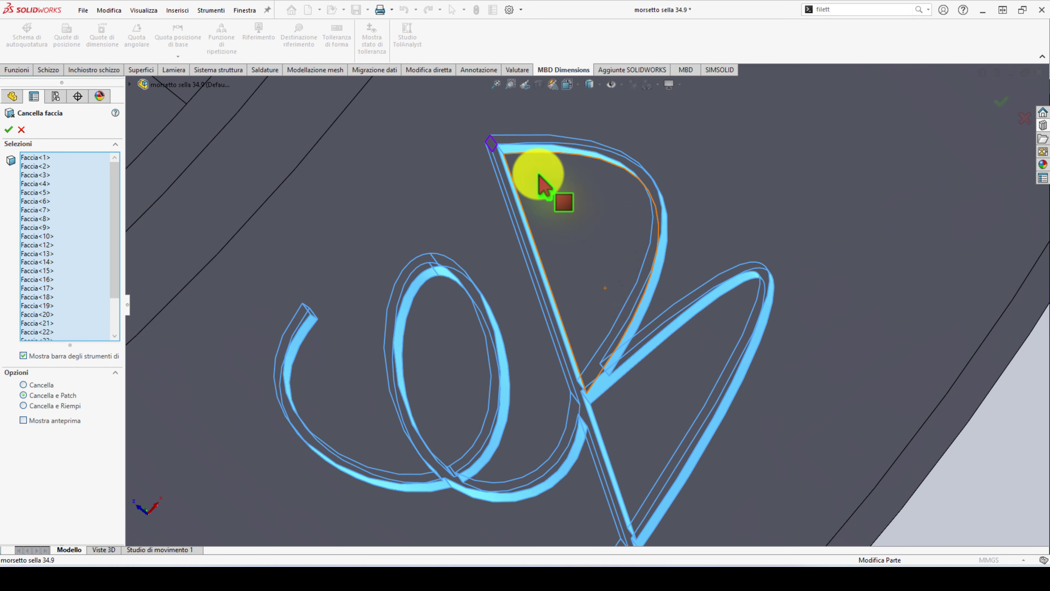
pyautogui.scroll(-2, 492, 187)
pyautogui.scroll(-2, 484, 211)
pyautogui.scroll(2, 689, 343)
pyautogui.scroll(2, 684, 334)
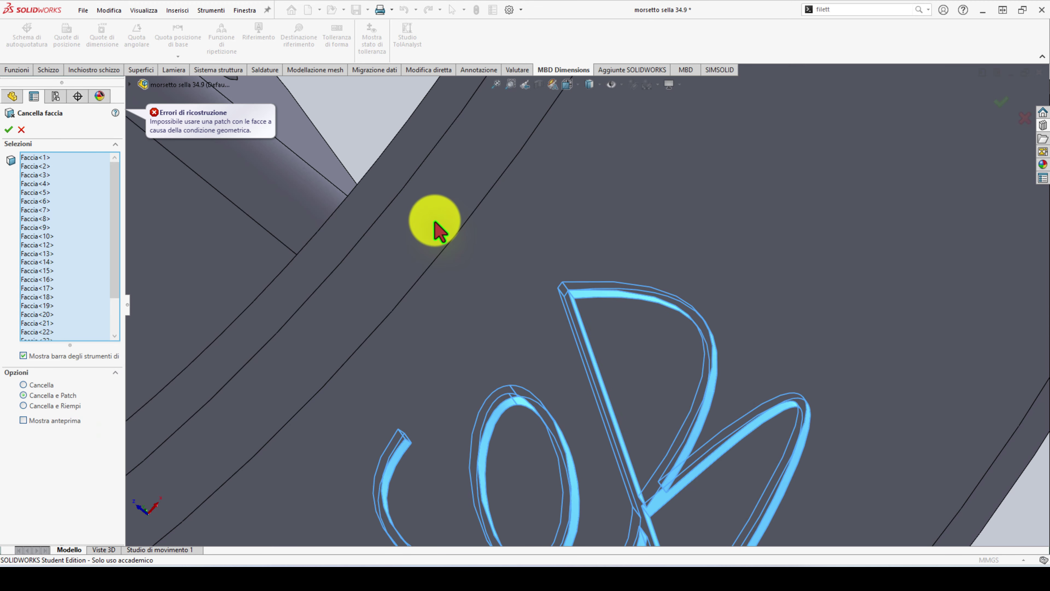
# Step: Cancel the Delete Face that failed to patch the logo faces
pyautogui.scroll(2, 499, 329)
pyautogui.scroll(3, 616, 370)
pyautogui.scroll(2, 645, 399)
pyautogui.press('Return')
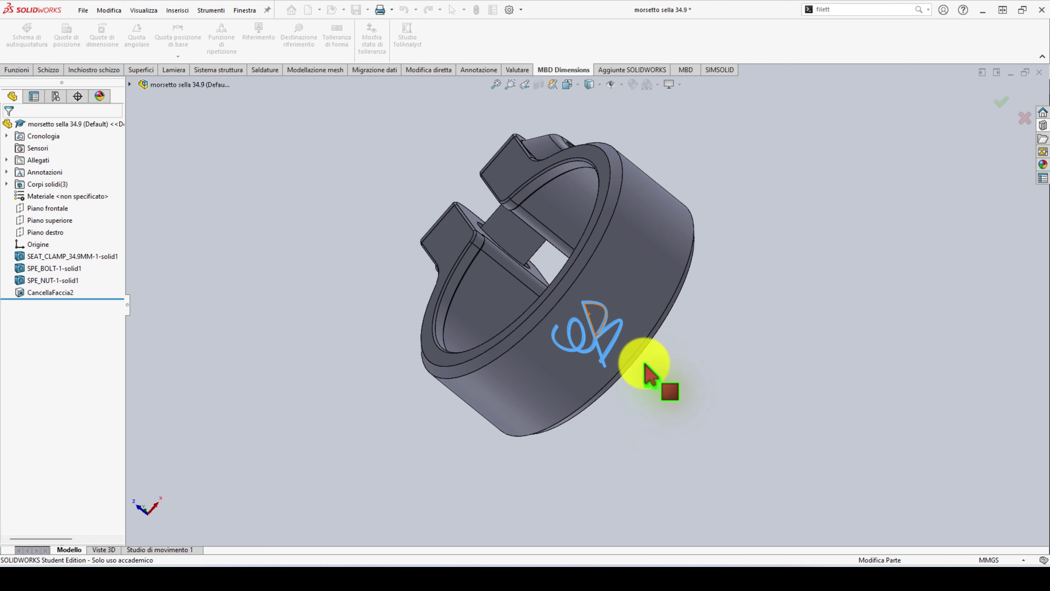
# Step: Zoom and orbit until the ring's outer face and raised logo strokes fill the view
pyautogui.scroll(-3, 632, 335)
pyautogui.moveTo(586, 287)
pyautogui.mouseDown(button='middle')
pyautogui.moveTo(574, 176)
pyautogui.moveTo(554, 244)
pyautogui.moveTo(582, 255)
pyautogui.moveTo(546, 265)
pyautogui.mouseUp(button='middle')
pyautogui.scroll(-1, 527, 300)
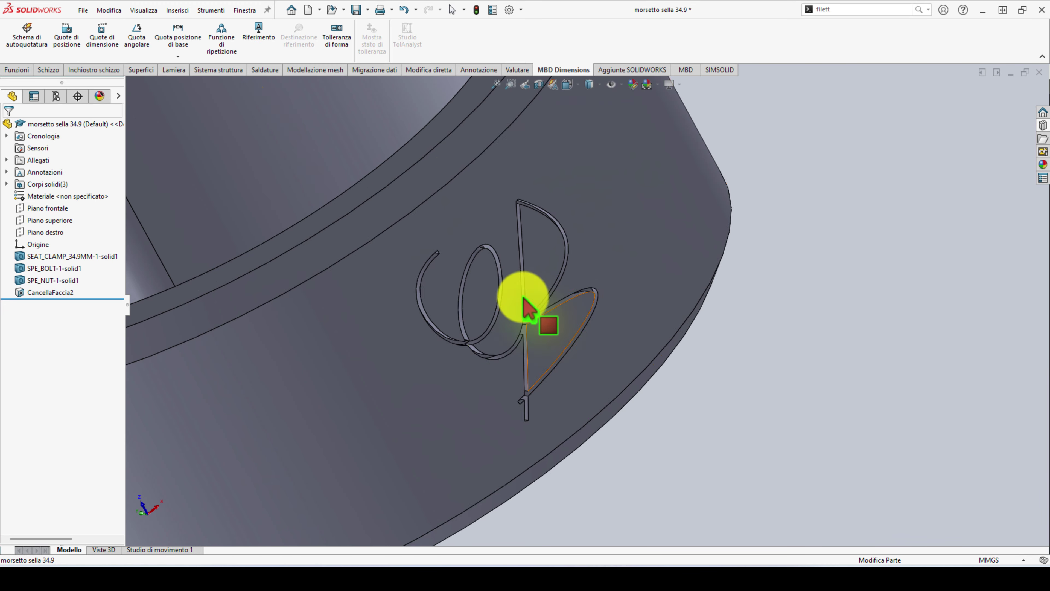
pyautogui.scroll(-3, 513, 318)
pyautogui.scroll(-2, 505, 347)
pyautogui.scroll(-3, 476, 372)
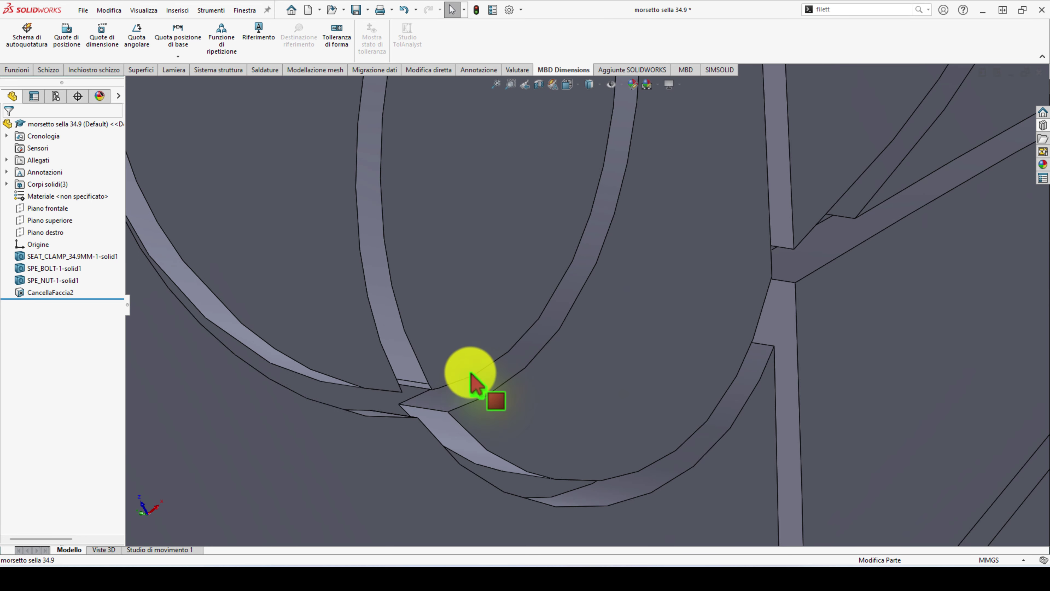
pyautogui.moveTo(469, 375)
pyautogui.mouseDown(button='middle')
pyautogui.moveTo(434, 352)
pyautogui.moveTo(277, 305)
pyautogui.moveTo(298, 364)
pyautogui.mouseUp(button='middle')
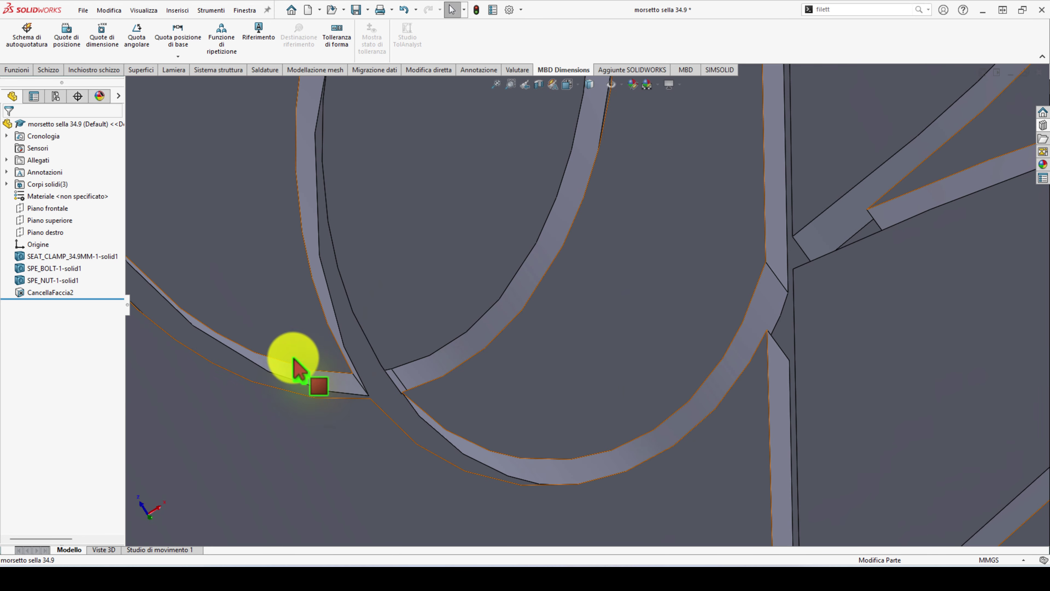
pyautogui.scroll(2, 339, 387)
pyautogui.scroll(2, 371, 370)
pyautogui.scroll(-3, 328, 293)
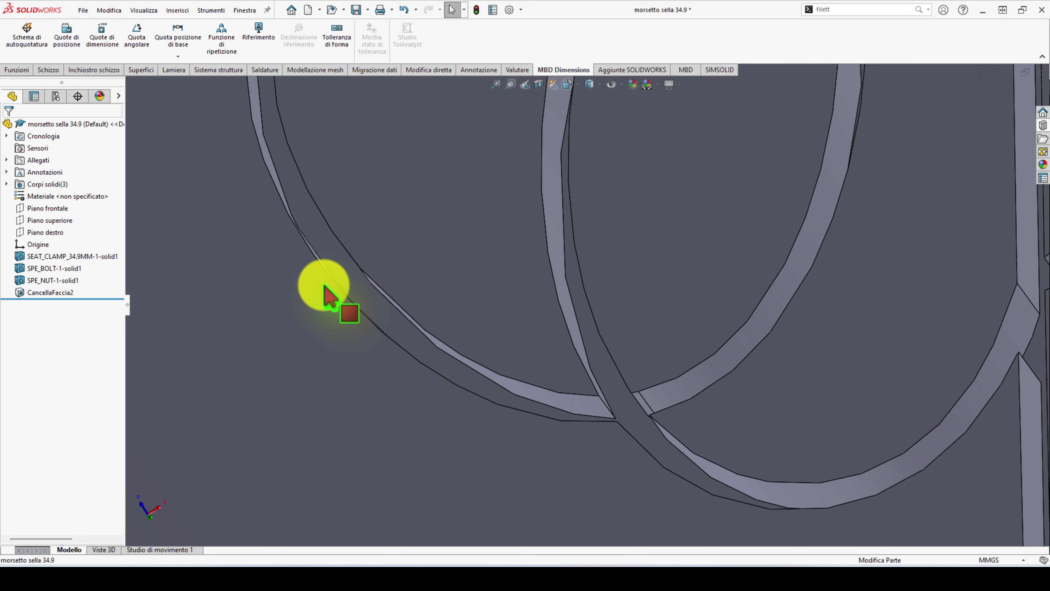
pyautogui.scroll(-2, 495, 261)
pyautogui.scroll(3, 513, 268)
pyautogui.scroll(-3, 586, 347)
pyautogui.scroll(-1, 612, 373)
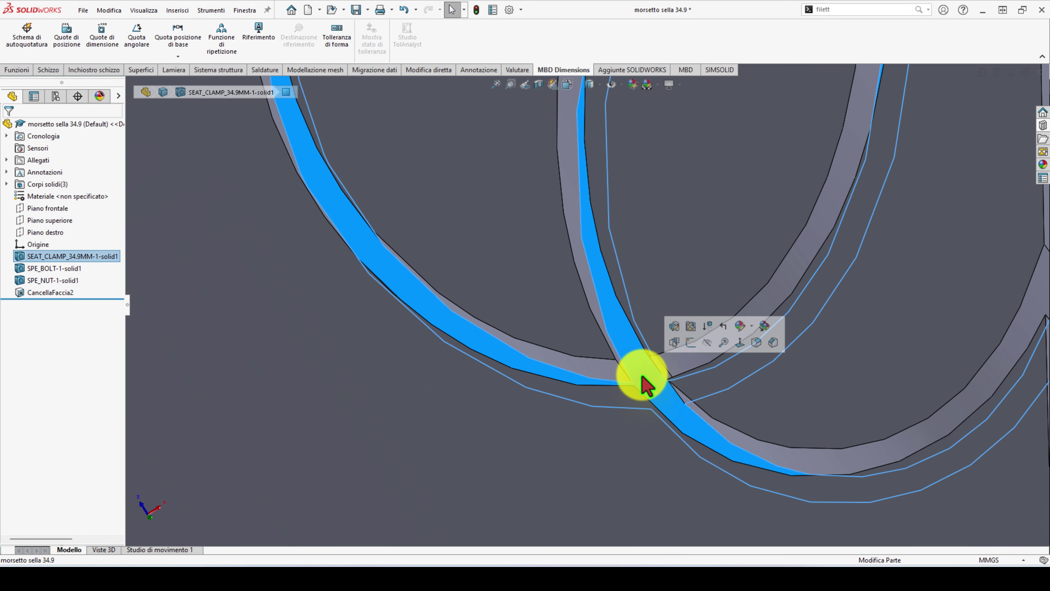
# Step: Start Cancella faccia on a stroke face and add two crossing stroke faces
pyautogui.rightClick(642, 375)
pyautogui.click(749, 563)
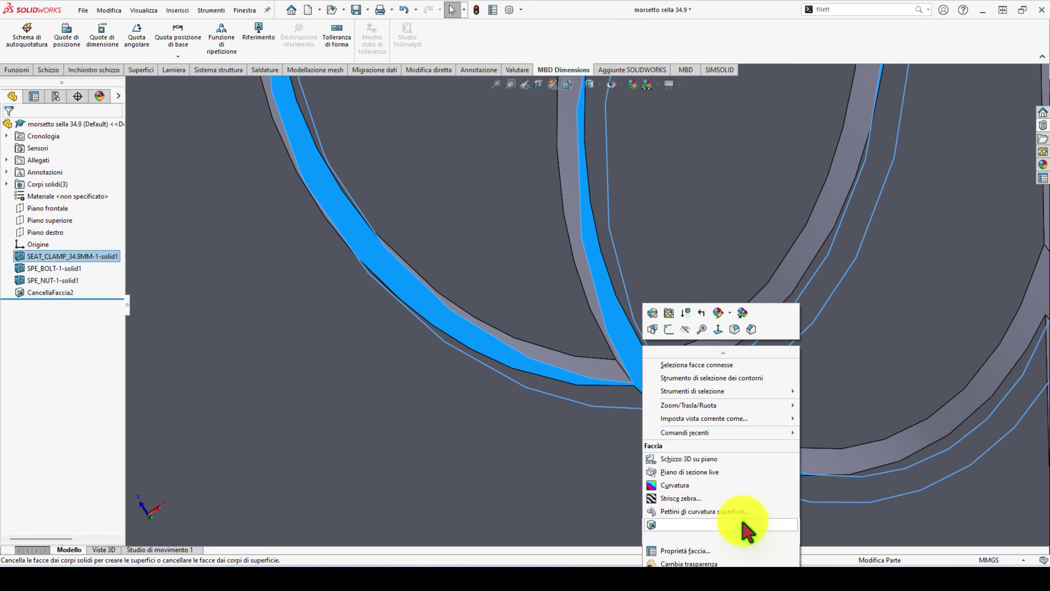
pyautogui.click(690, 523)
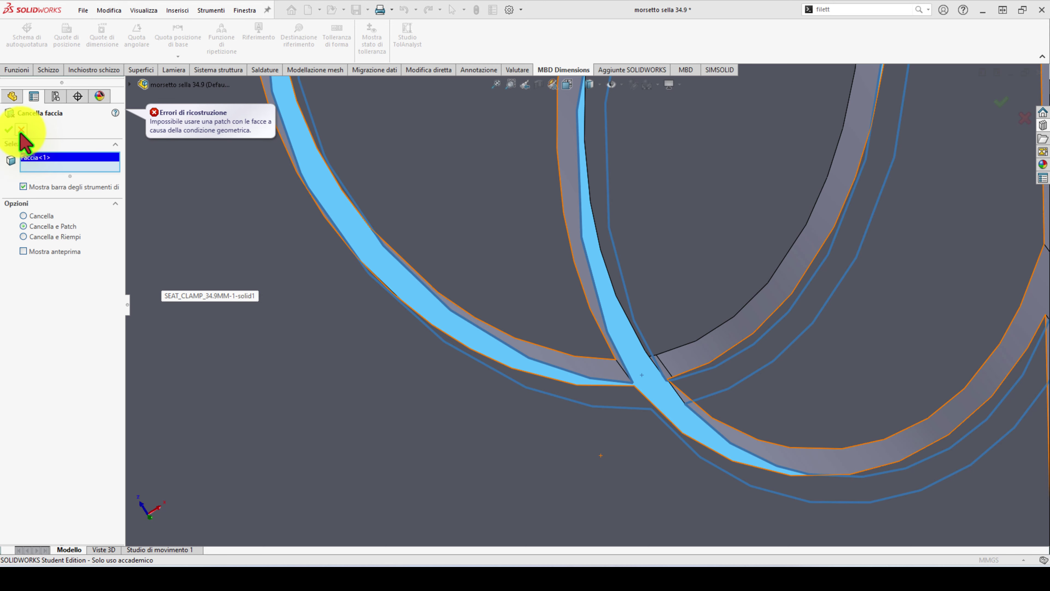
pyautogui.click(613, 367)
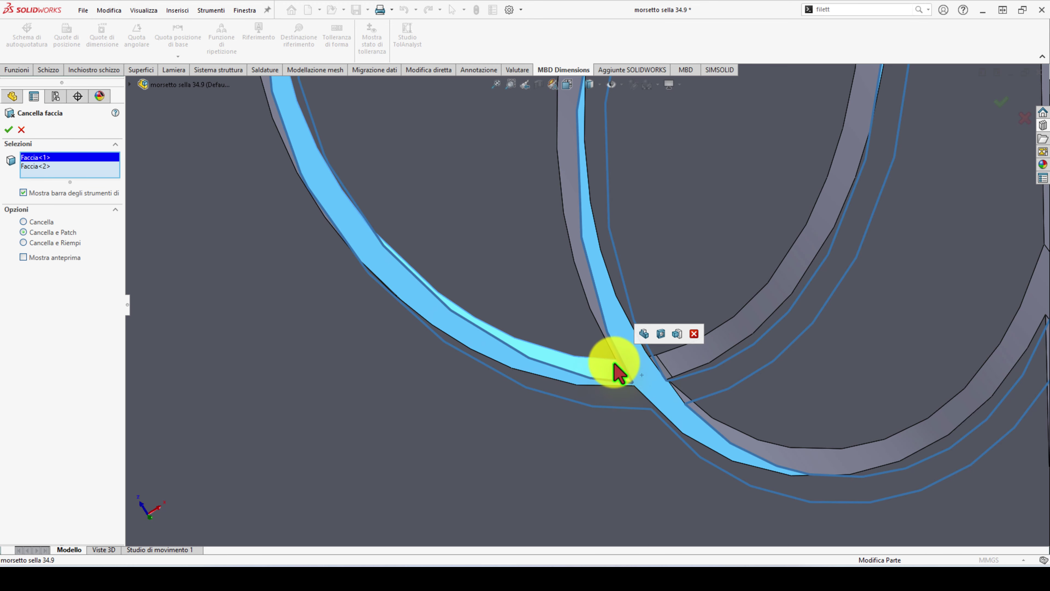
pyautogui.moveTo(614, 369); pyautogui.dragTo(602, 428, button='middle')
pyautogui.click(613, 387)
pyautogui.moveTo(613, 387)
pyautogui.mouseDown(button='middle')
pyautogui.moveTo(575, 398)
pyautogui.moveTo(570, 247)
pyautogui.moveTo(481, 176)
pyautogui.moveTo(662, 232)
pyautogui.moveTo(743, 476)
pyautogui.mouseUp(button='middle')
# Step: Add the strip-junction faces and the grey strip face to the deletion
pyautogui.scroll(-3, 744, 463)
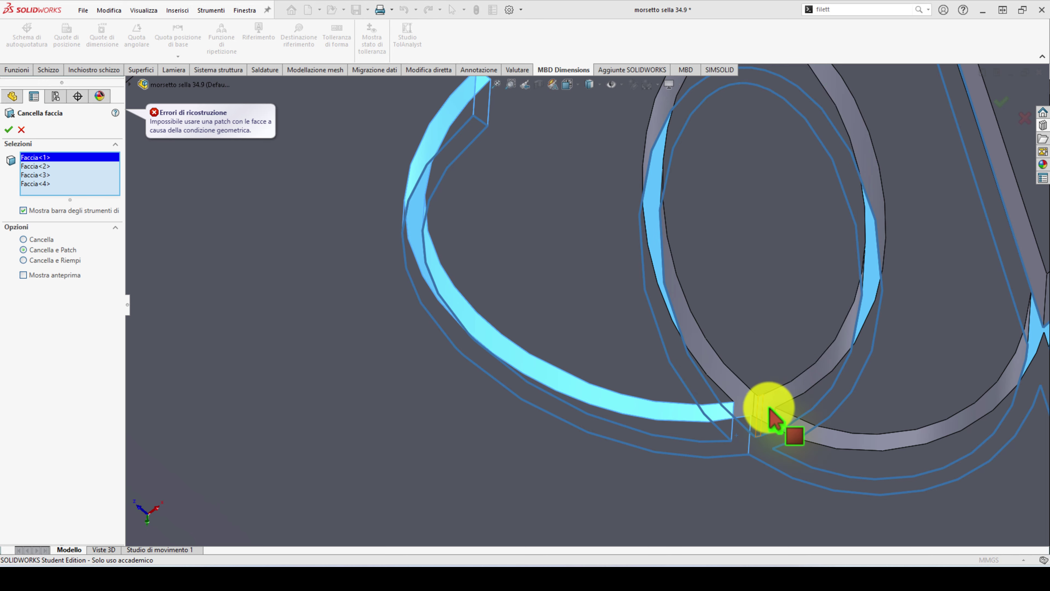
pyautogui.scroll(-3, 744, 397)
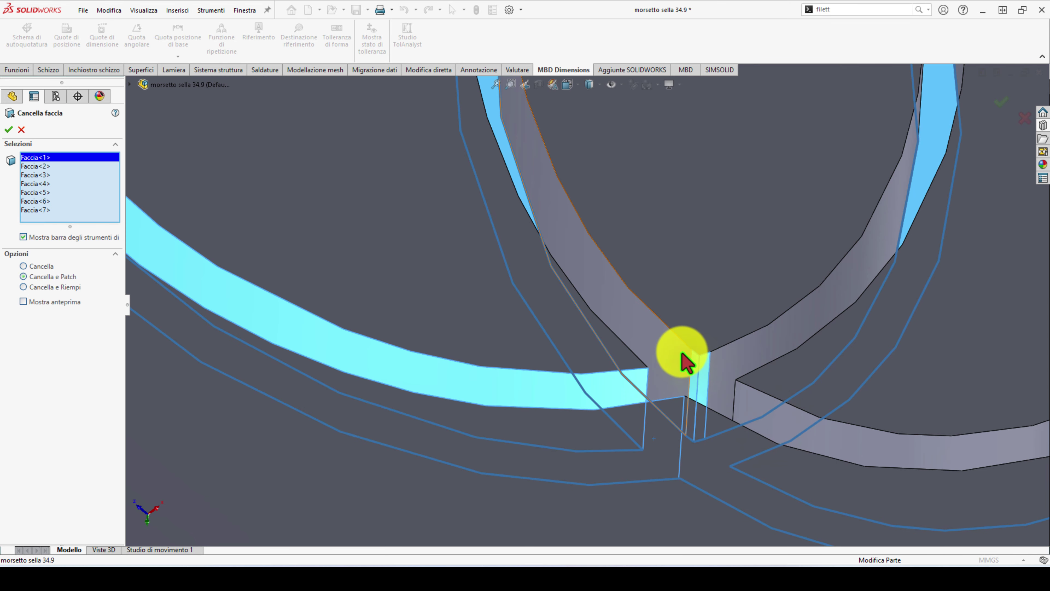
pyautogui.moveTo(687, 362)
pyautogui.mouseDown(button='middle')
pyautogui.moveTo(614, 403)
pyautogui.moveTo(640, 387)
pyautogui.mouseUp(button='middle')
pyautogui.click(640, 364)
pyautogui.click(709, 375)
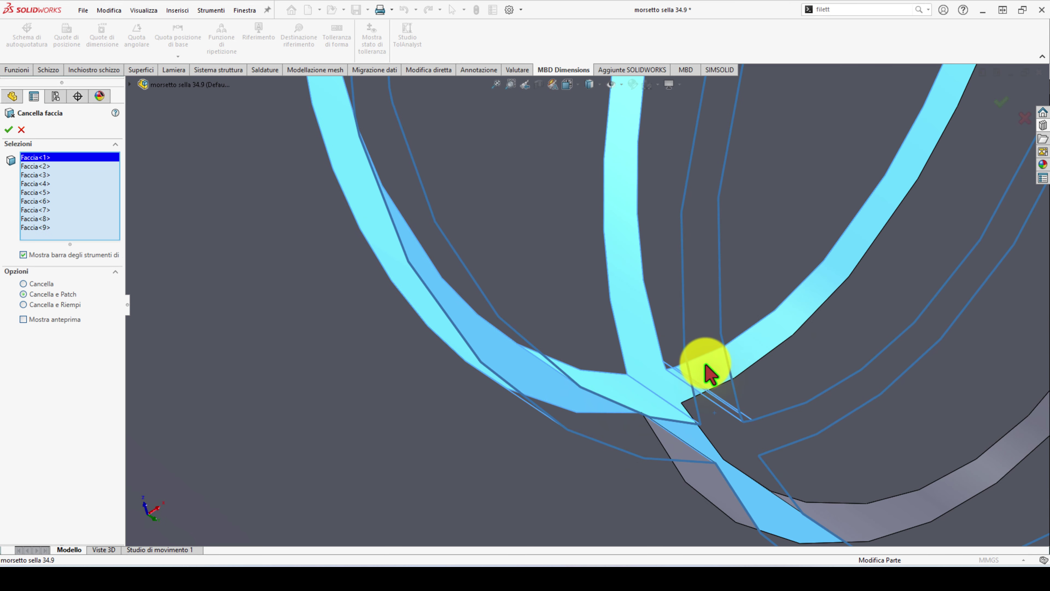
pyautogui.scroll(3, 710, 375)
pyautogui.moveTo(675, 235)
pyautogui.mouseDown(button='middle')
pyautogui.moveTo(676, 129)
pyautogui.moveTo(633, 230)
pyautogui.moveTo(680, 397)
pyautogui.mouseUp(button='middle')
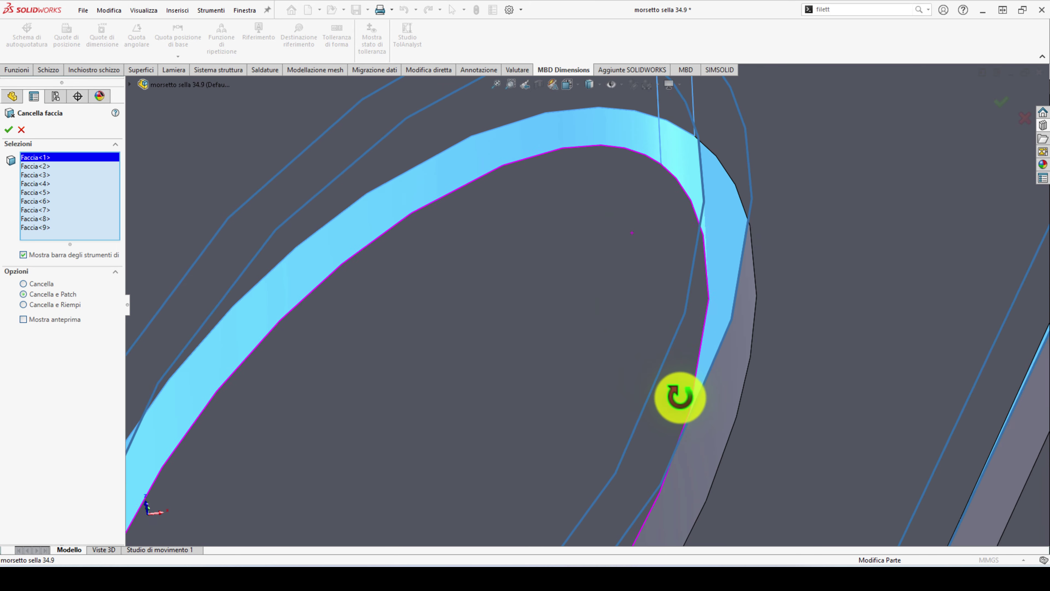
pyautogui.scroll(3, 675, 230)
pyautogui.moveTo(676, 230)
pyautogui.mouseDown(button='middle')
pyautogui.moveTo(699, 340)
pyautogui.moveTo(657, 306)
pyautogui.moveTo(619, 378)
pyautogui.moveTo(655, 337)
pyautogui.mouseUp(button='middle')
pyautogui.scroll(5, 651, 399)
pyautogui.scroll(-8, 637, 291)
pyautogui.click(650, 317)
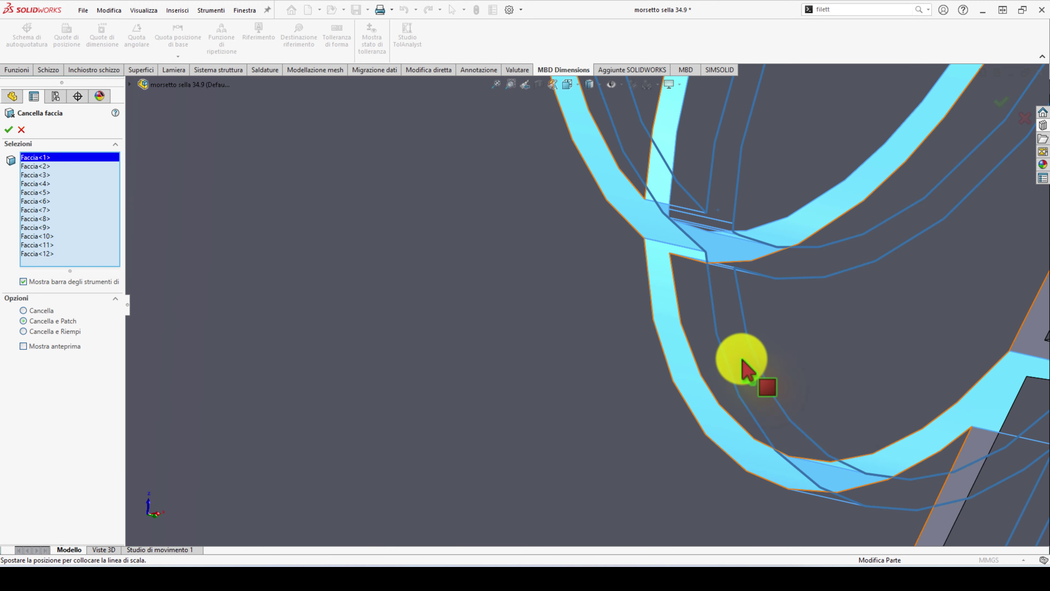
# Step: Add the large logo face and five more strip faces around the loops
pyautogui.moveTo(746, 368)
pyautogui.mouseDown(button='middle')
pyautogui.moveTo(817, 428)
pyautogui.moveTo(882, 420)
pyautogui.moveTo(890, 368)
pyautogui.moveTo(750, 379)
pyautogui.mouseUp(button='middle')
pyautogui.click(821, 290)
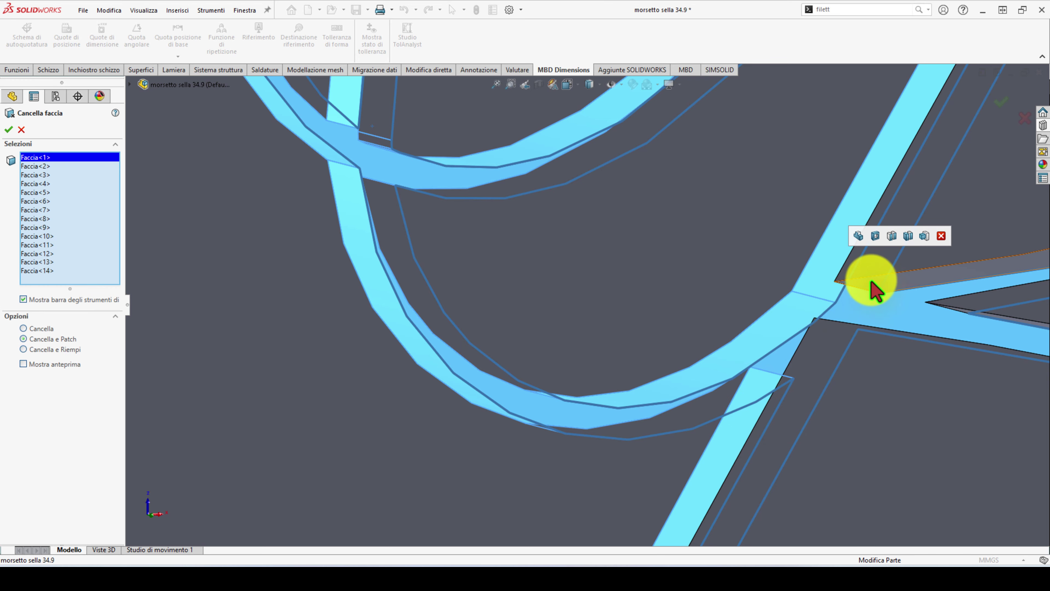
pyautogui.moveTo(905, 313)
pyautogui.mouseDown(button='middle')
pyautogui.moveTo(961, 329)
pyautogui.moveTo(996, 317)
pyautogui.mouseUp(button='middle')
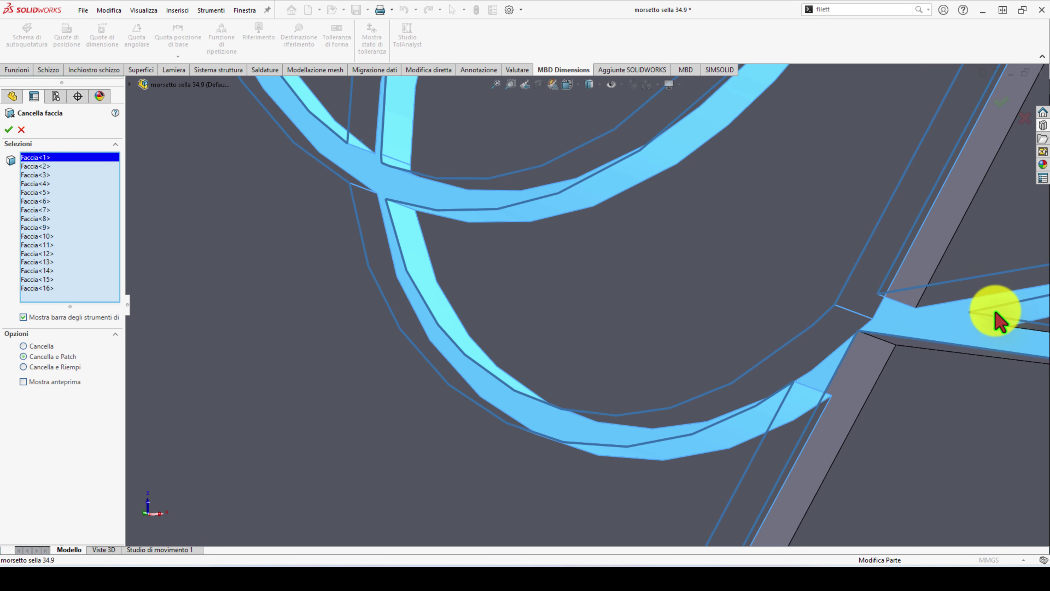
pyautogui.click(861, 388)
pyautogui.moveTo(879, 370)
pyautogui.mouseDown(button='middle')
pyautogui.moveTo(855, 418)
pyautogui.moveTo(739, 347)
pyautogui.moveTo(761, 348)
pyautogui.mouseUp(button='middle')
pyautogui.scroll(5, 675, 481)
pyautogui.scroll(-5, 605, 422)
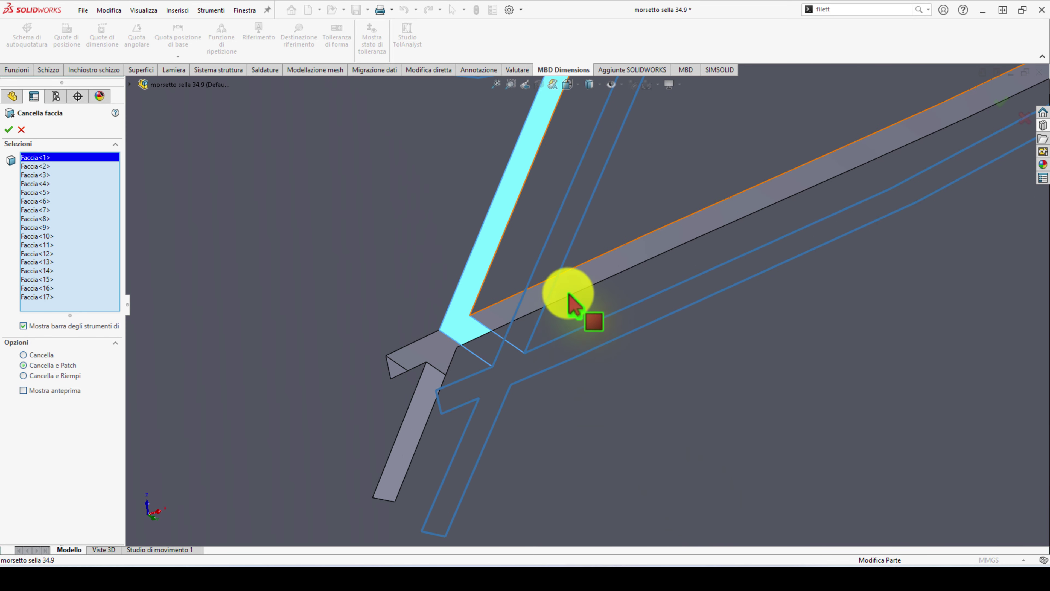
pyautogui.click(577, 285)
pyautogui.moveTo(418, 357); pyautogui.dragTo(426, 460, button='middle')
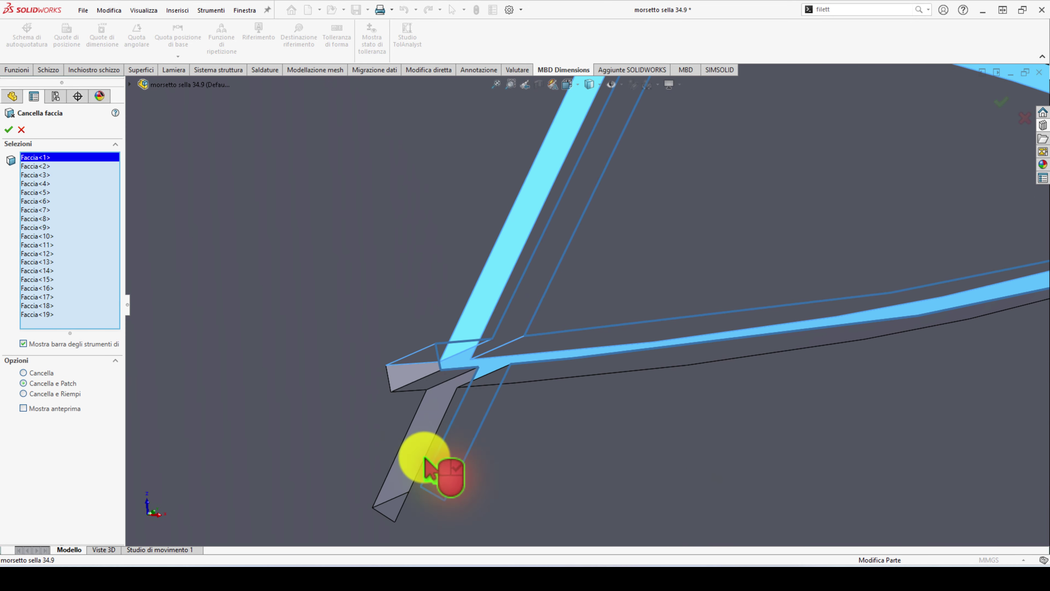
pyautogui.click(434, 394)
pyautogui.moveTo(434, 394)
pyautogui.mouseDown(button='middle')
pyautogui.moveTo(492, 411)
pyautogui.moveTo(461, 415)
pyautogui.moveTo(369, 525)
pyautogui.moveTo(375, 505)
pyautogui.mouseUp(button='middle')
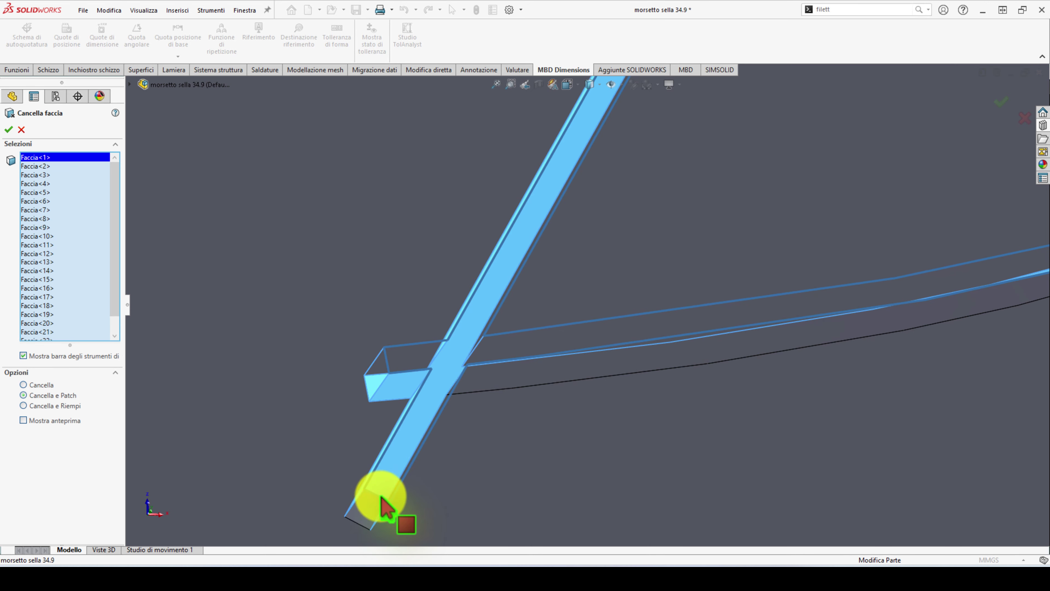
pyautogui.click(479, 422)
# Step: Review the selected logo strips and confirm the Cancella e Patch deletion
pyautogui.moveTo(496, 378)
pyautogui.mouseDown(button='middle')
pyautogui.moveTo(590, 417)
pyautogui.moveTo(715, 301)
pyautogui.moveTo(776, 260)
pyautogui.moveTo(802, 89)
pyautogui.moveTo(675, 202)
pyautogui.moveTo(663, 159)
pyautogui.moveTo(596, 202)
pyautogui.moveTo(541, 211)
pyautogui.moveTo(546, 129)
pyautogui.mouseUp(button='middle')
pyautogui.scroll(-5, 546, 129)
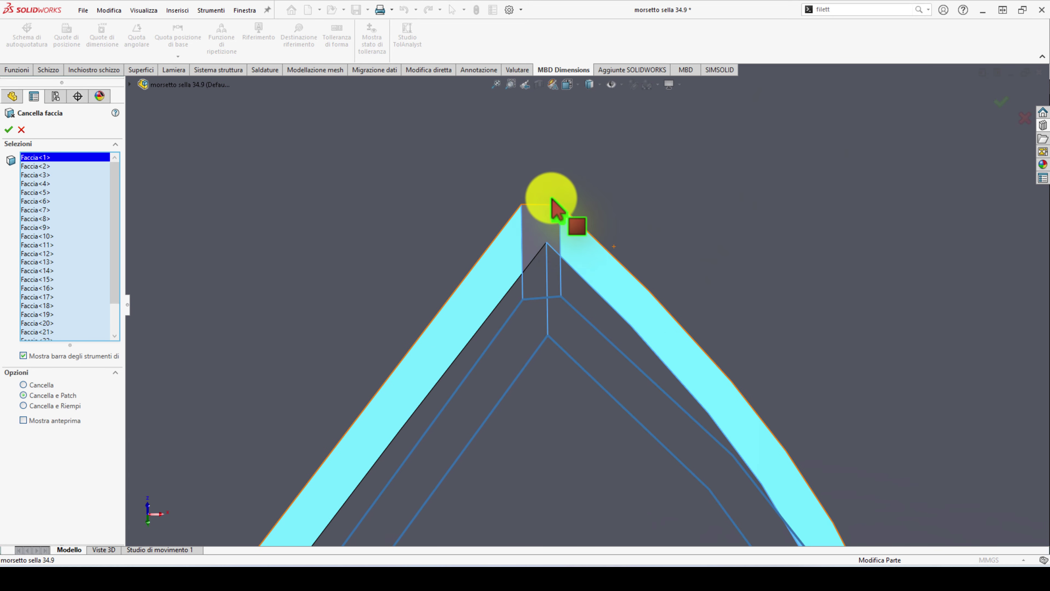
pyautogui.moveTo(545, 215)
pyautogui.mouseDown(button='middle')
pyautogui.moveTo(600, 333)
pyautogui.moveTo(600, 368)
pyautogui.moveTo(547, 314)
pyautogui.moveTo(561, 342)
pyautogui.mouseUp(button='middle')
pyautogui.scroll(3, 603, 429)
pyautogui.scroll(3, 598, 445)
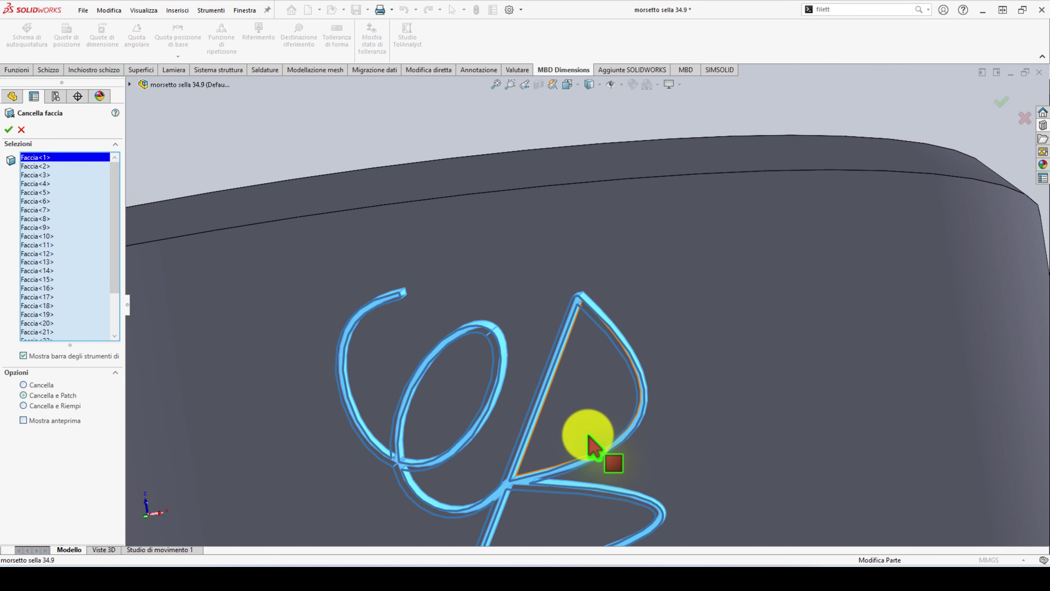
pyautogui.scroll(-3, 520, 482)
pyautogui.moveTo(515, 473)
pyautogui.mouseDown(button='middle')
pyautogui.moveTo(462, 389)
pyautogui.moveTo(471, 342)
pyautogui.moveTo(494, 344)
pyautogui.moveTo(478, 364)
pyautogui.mouseUp(button='middle')
pyautogui.scroll(5, 477, 364)
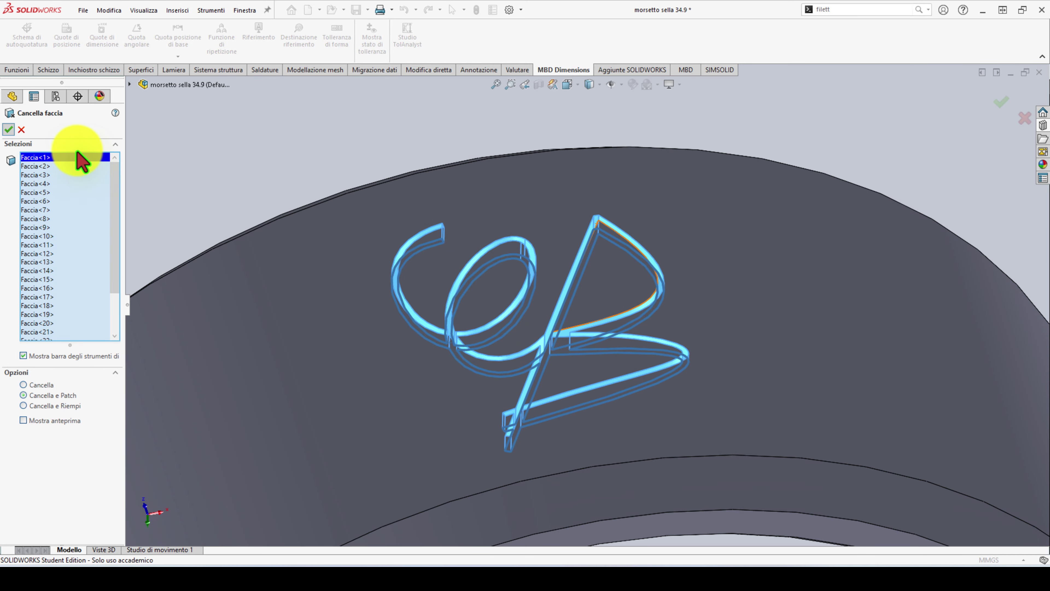
pyautogui.scroll(-2, 577, 375)
pyautogui.scroll(3, 556, 422)
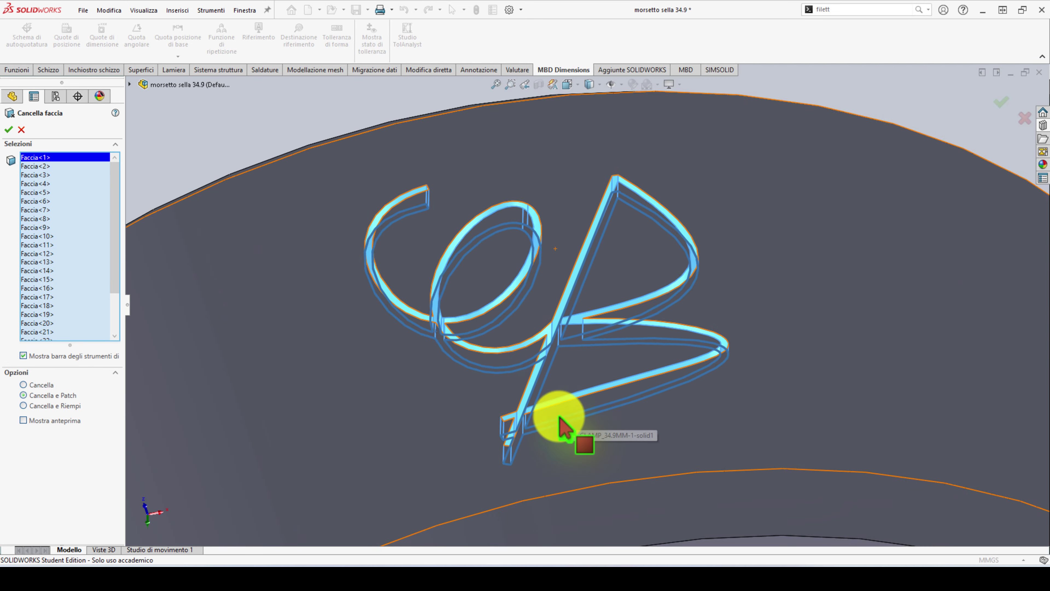
pyautogui.scroll(-5, 528, 347)
pyautogui.scroll(-2, 527, 347)
pyautogui.moveTo(528, 347)
pyautogui.mouseDown(button='middle')
pyautogui.moveTo(482, 492)
pyautogui.moveTo(532, 497)
pyautogui.moveTo(500, 507)
pyautogui.moveTo(523, 433)
pyautogui.moveTo(501, 388)
pyautogui.moveTo(476, 383)
pyautogui.moveTo(534, 399)
pyautogui.moveTo(556, 246)
pyautogui.moveTo(544, 172)
pyautogui.moveTo(557, 155)
pyautogui.moveTo(595, 211)
pyautogui.moveTo(554, 312)
pyautogui.moveTo(542, 307)
pyautogui.moveTo(571, 235)
pyautogui.mouseUp(button='middle')
pyautogui.scroll(-2, 556, 246)
pyautogui.scroll(3, 571, 235)
pyautogui.scroll(-5, 586, 235)
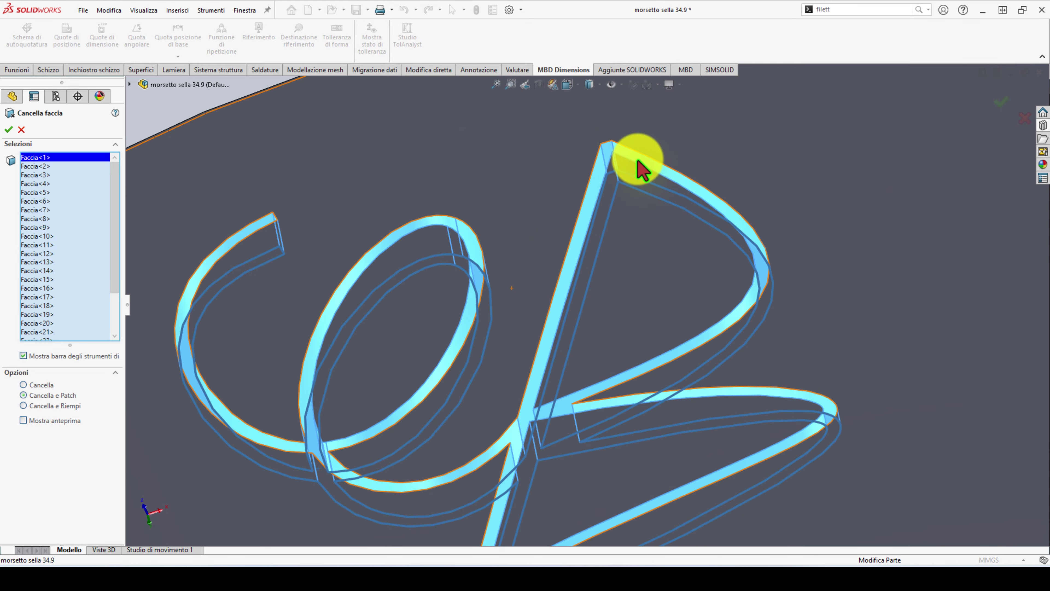
pyautogui.moveTo(633, 159)
pyautogui.mouseDown(button='middle')
pyautogui.moveTo(666, 251)
pyautogui.moveTo(657, 257)
pyautogui.mouseUp(button='middle')
pyautogui.scroll(3, 658, 257)
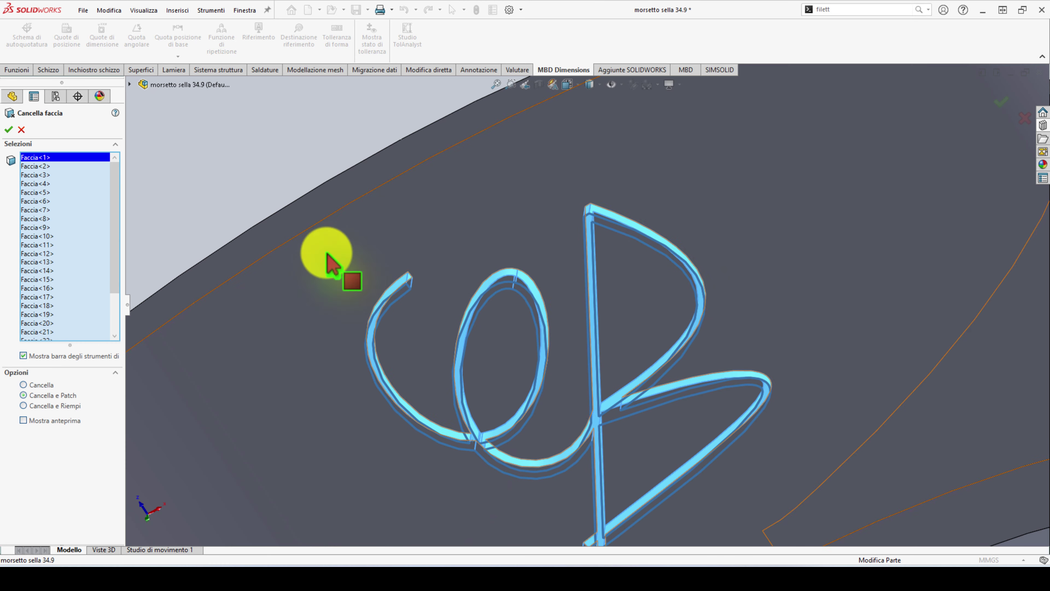
pyautogui.click(23, 130)
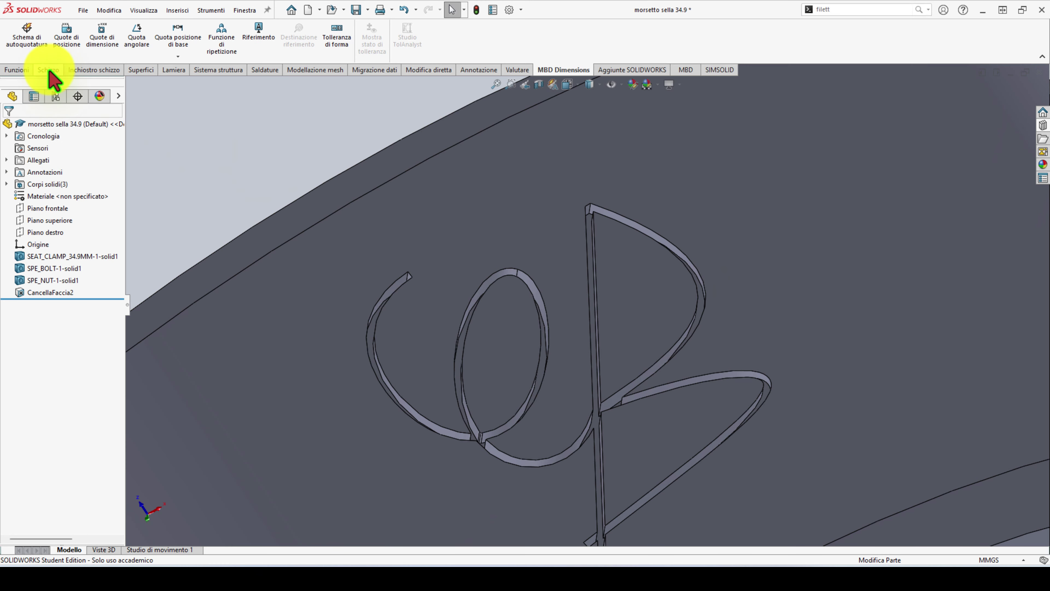
pyautogui.click(28, 55)
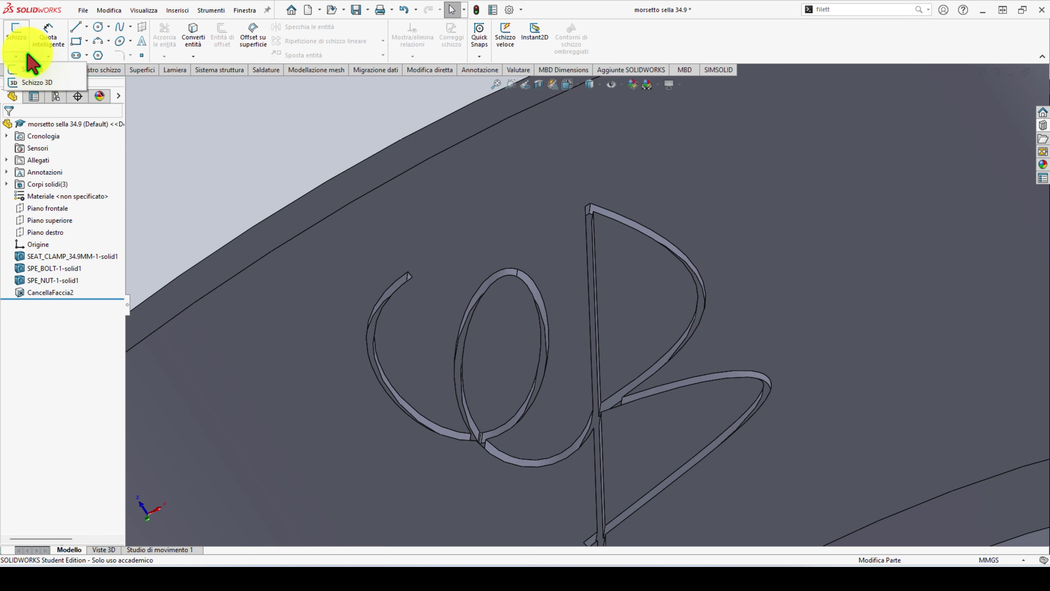
pyautogui.click(23, 82)
pyautogui.click(576, 258)
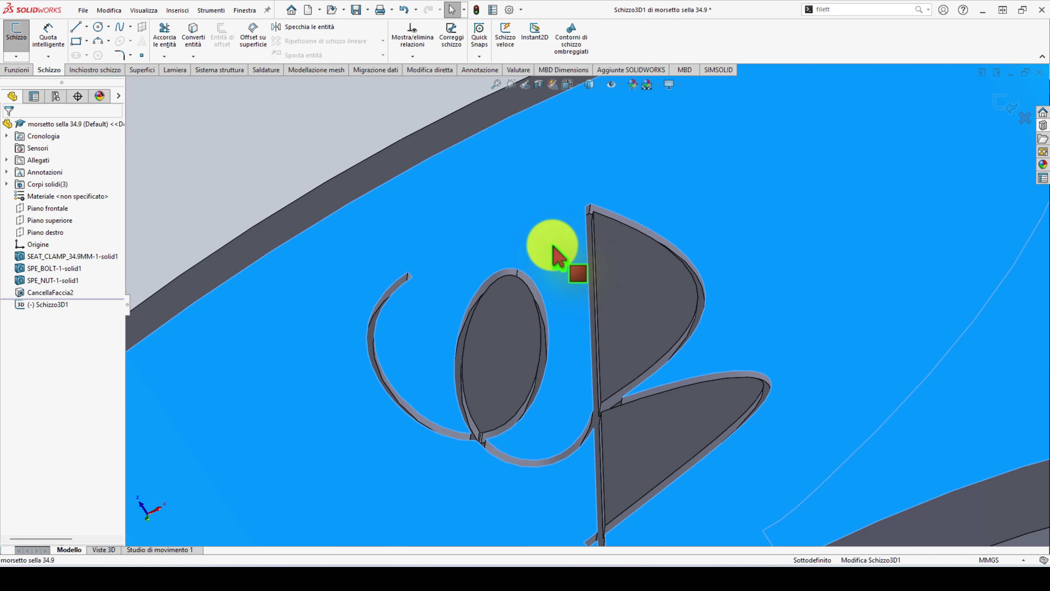
pyautogui.click(195, 38)
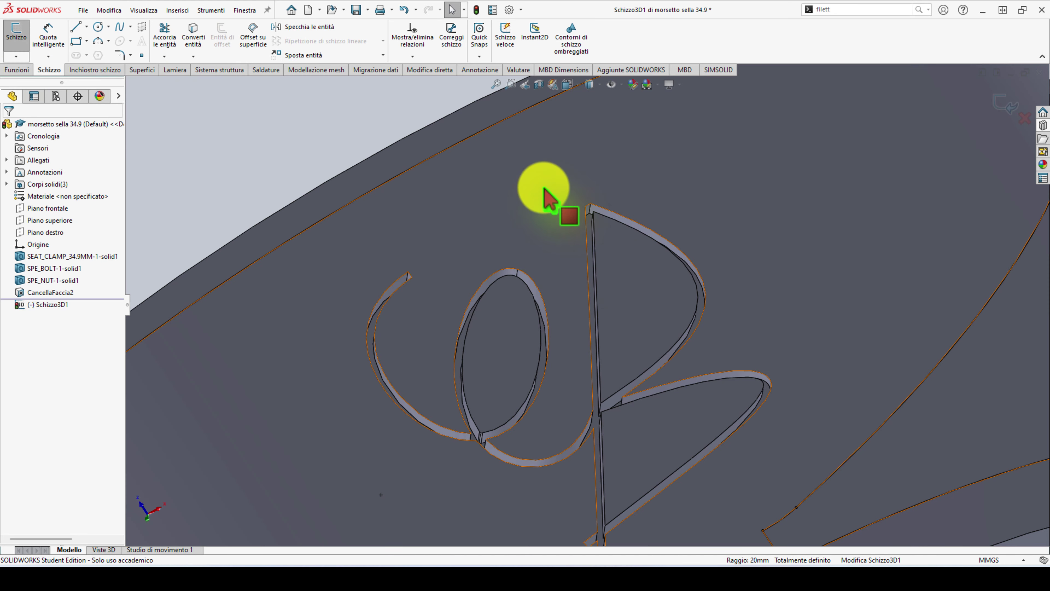
pyautogui.scroll(5, 639, 389)
pyautogui.moveTo(629, 374); pyautogui.dragTo(626, 379, button='middle')
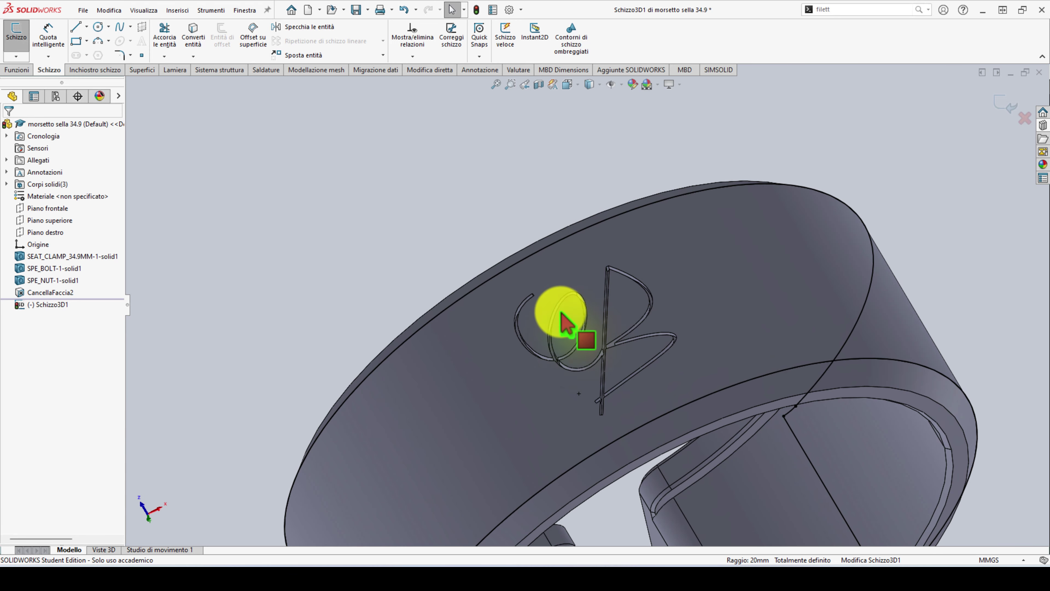
pyautogui.scroll(2, 562, 337)
pyautogui.moveTo(490, 334); pyautogui.dragTo(510, 340, button='middle')
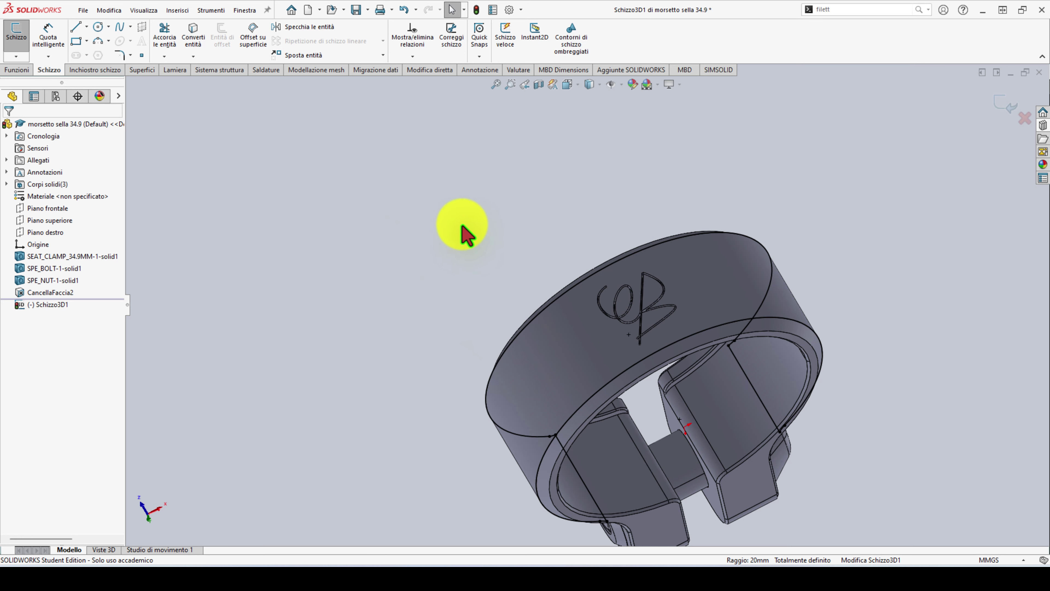
pyautogui.click(1023, 119)
pyautogui.click(576, 294)
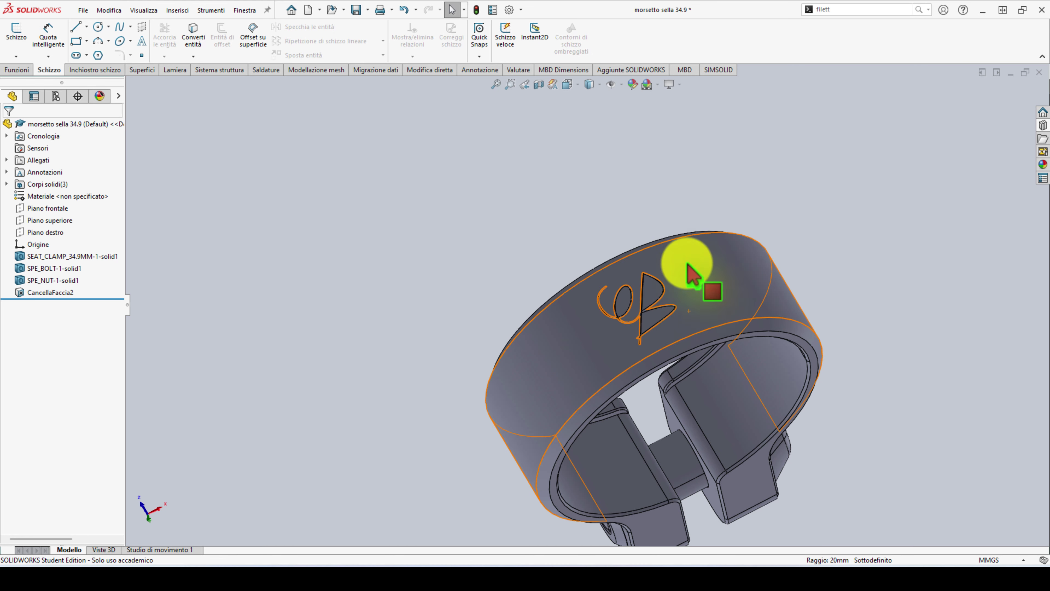
# Step: Start a sketch on Piano destro and pierce its point onto the clamp edge
pyautogui.moveTo(656, 328); pyautogui.dragTo(670, 206, button='middle')
pyautogui.scroll(-3, 655, 261)
pyautogui.moveTo(653, 253)
pyautogui.mouseDown(button='middle')
pyautogui.moveTo(650, 217)
pyautogui.moveTo(687, 225)
pyautogui.mouseUp(button='middle')
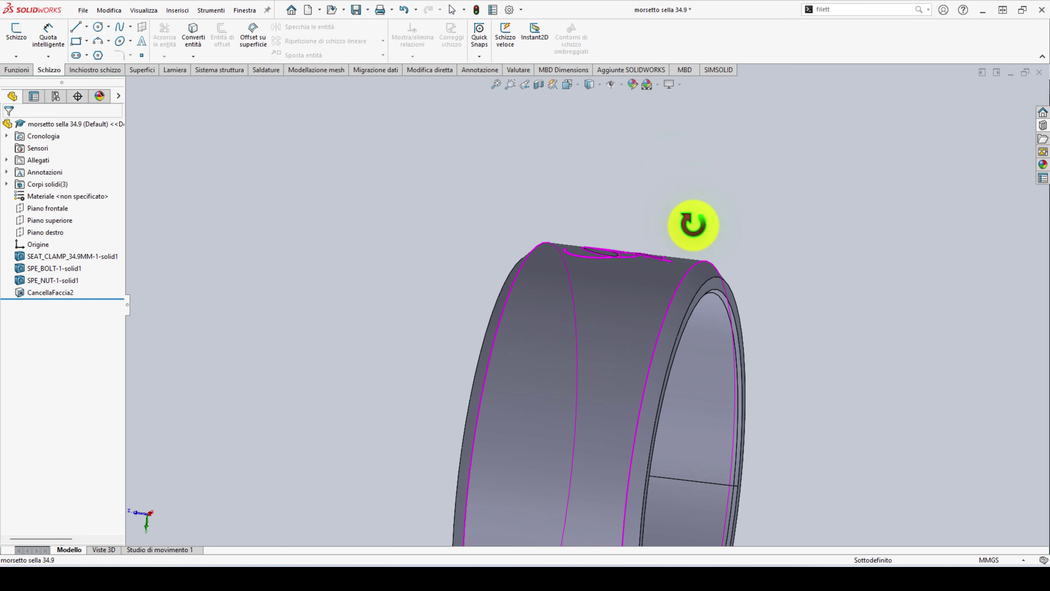
pyautogui.scroll(3, 682, 236)
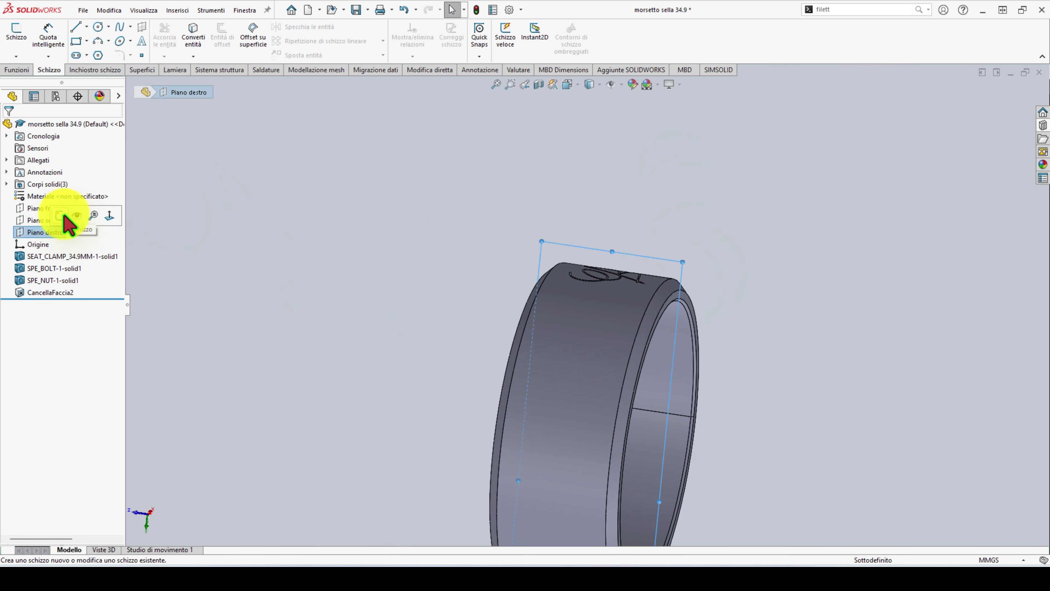
pyautogui.click(63, 216)
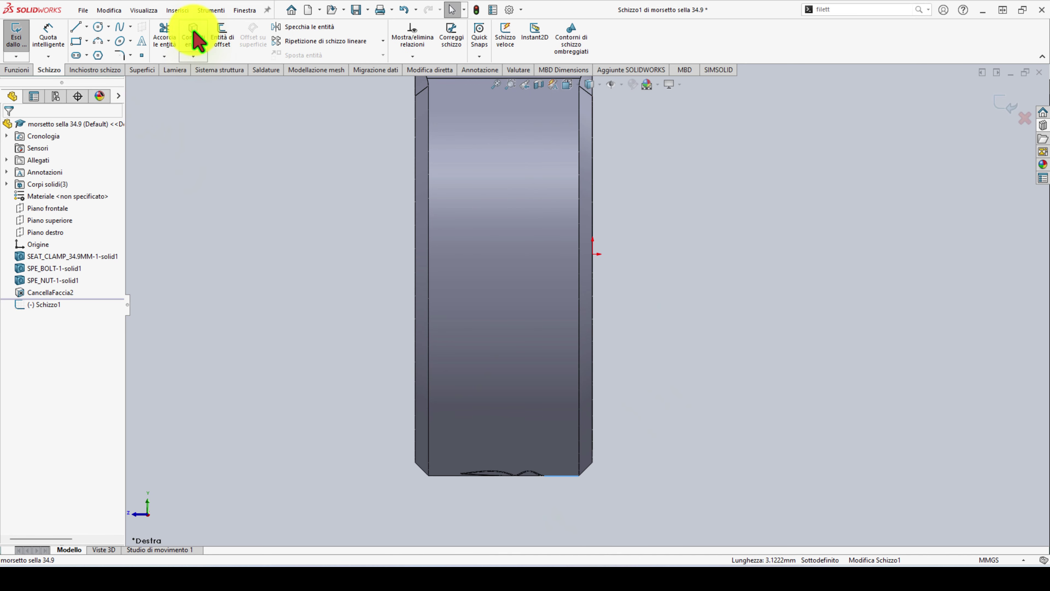
pyautogui.click(439, 476)
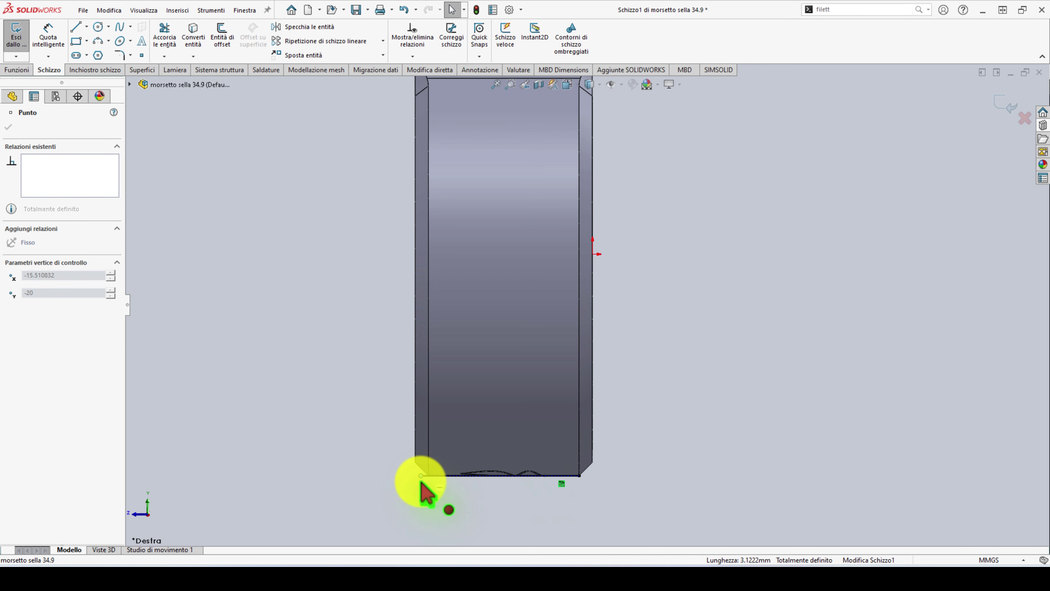
pyautogui.scroll(-3, 436, 486)
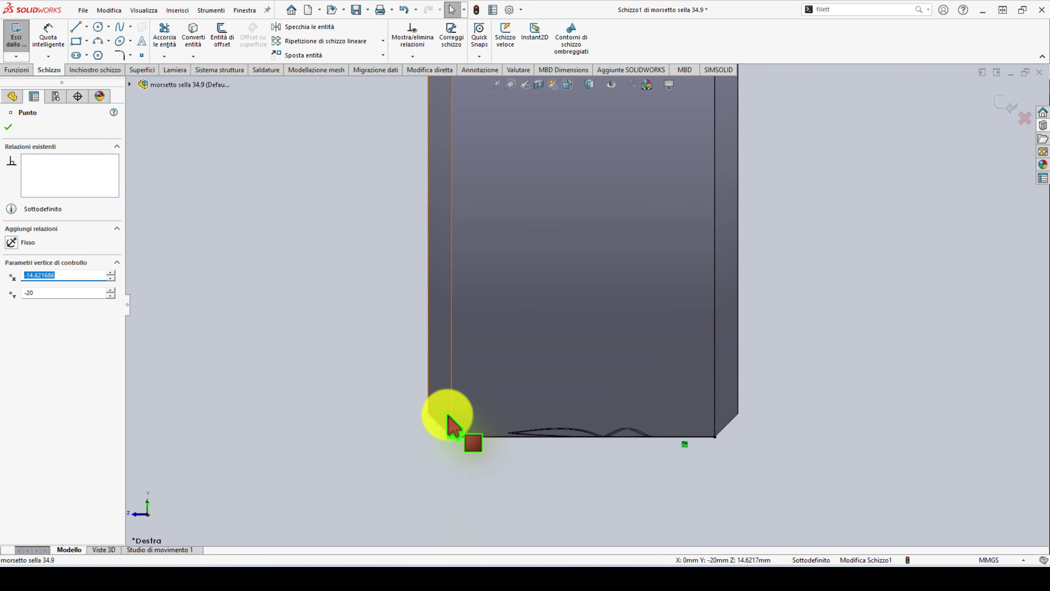
pyautogui.keyDown('ctrl'); pyautogui.click(451, 426); pyautogui.keyUp('ctrl')
pyautogui.click(538, 382)
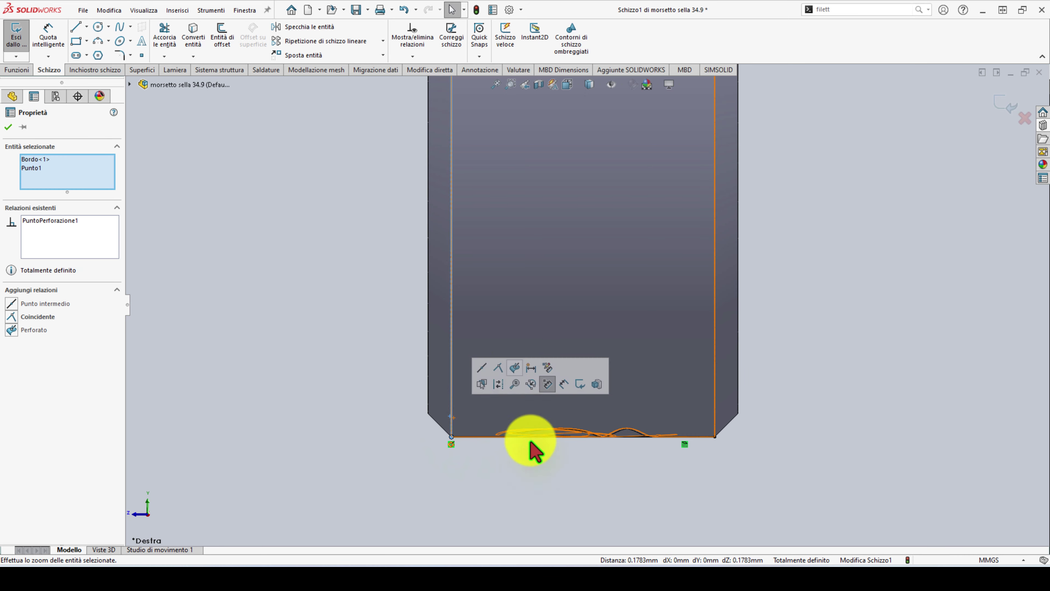
pyautogui.click(695, 488)
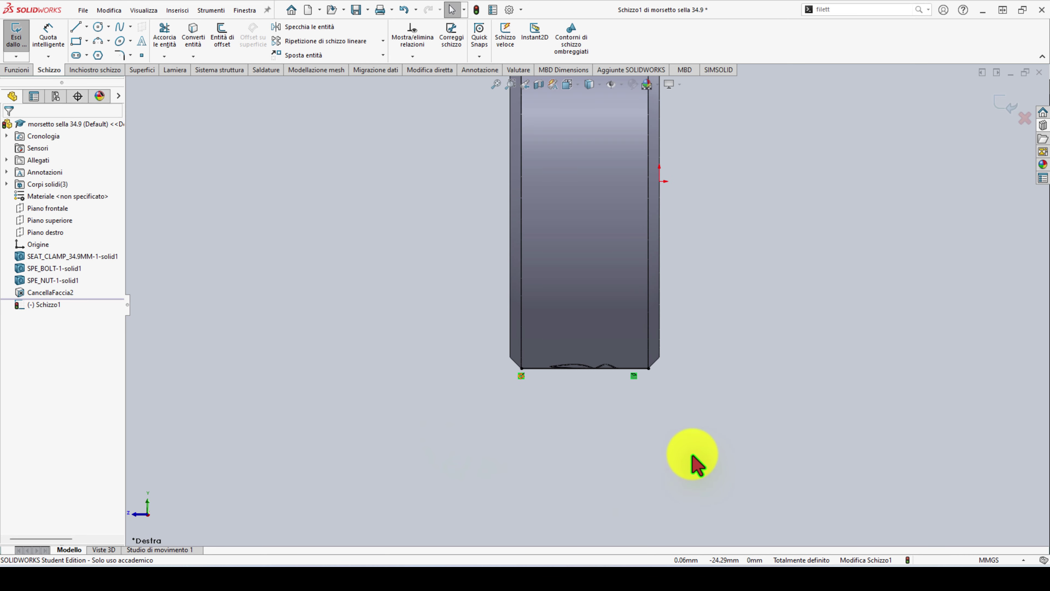
# Step: Orbit and zoom the clamp to an oblique view of the bore
pyautogui.moveTo(694, 458); pyautogui.dragTo(705, 89, button='middle')
pyautogui.scroll(-1, 515, 363)
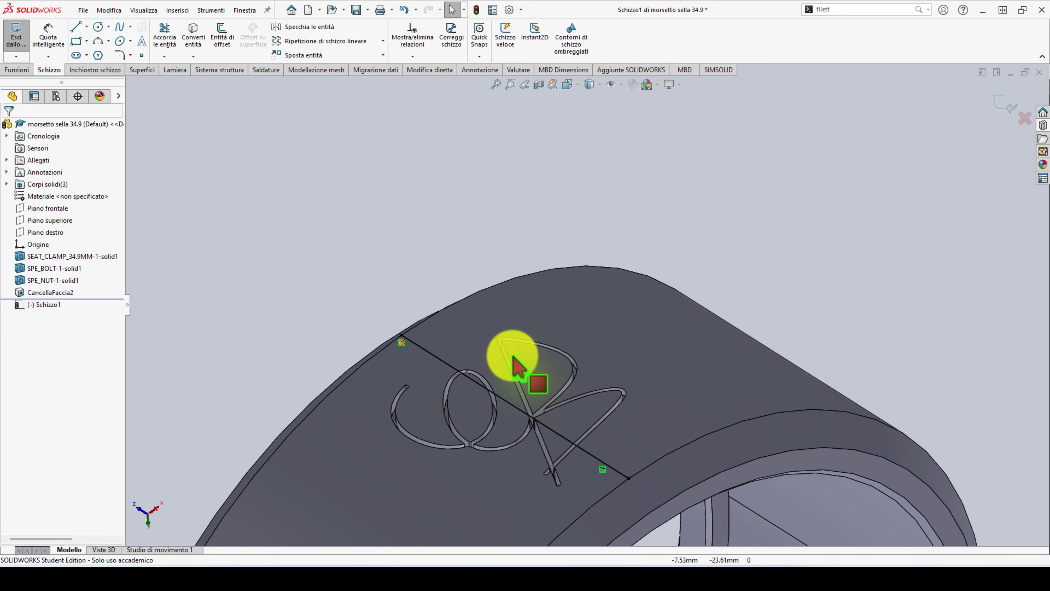
pyautogui.scroll(-4, 485, 370)
pyautogui.scroll(-2, 479, 320)
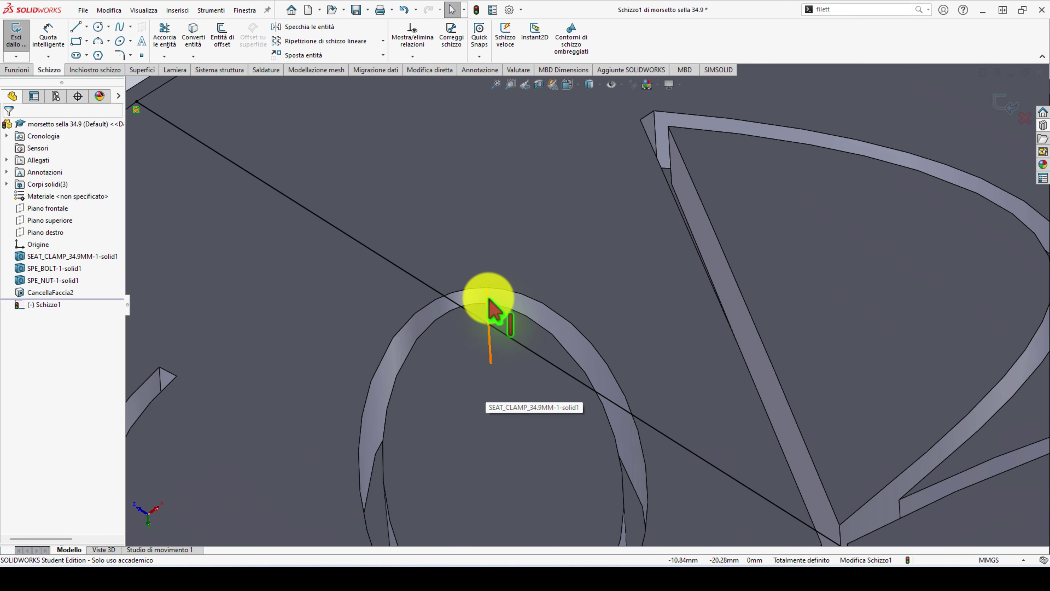
pyautogui.scroll(3, 488, 308)
pyautogui.scroll(2, 575, 376)
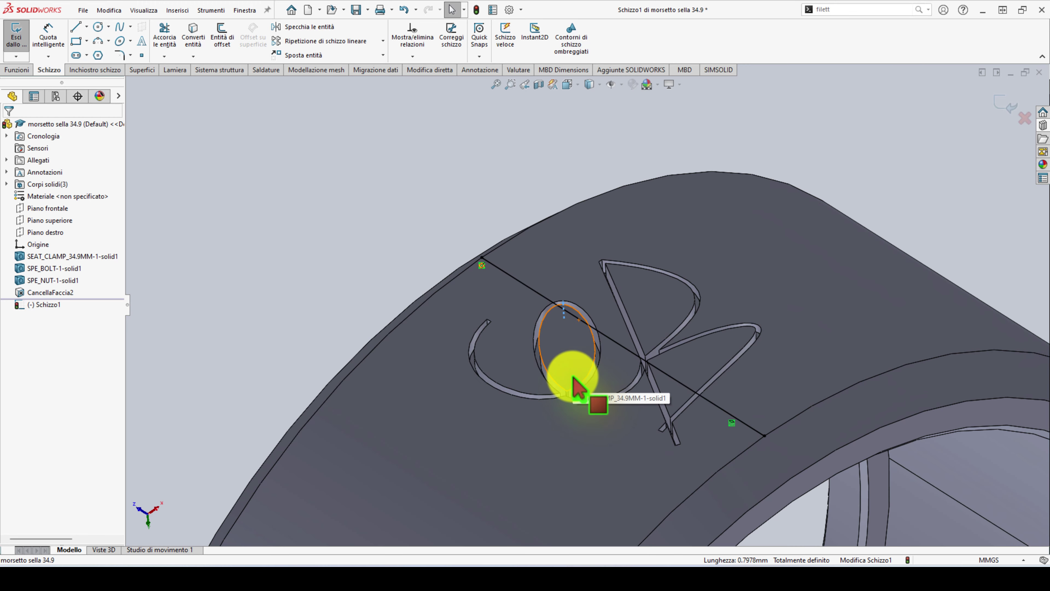
pyautogui.click(19, 69)
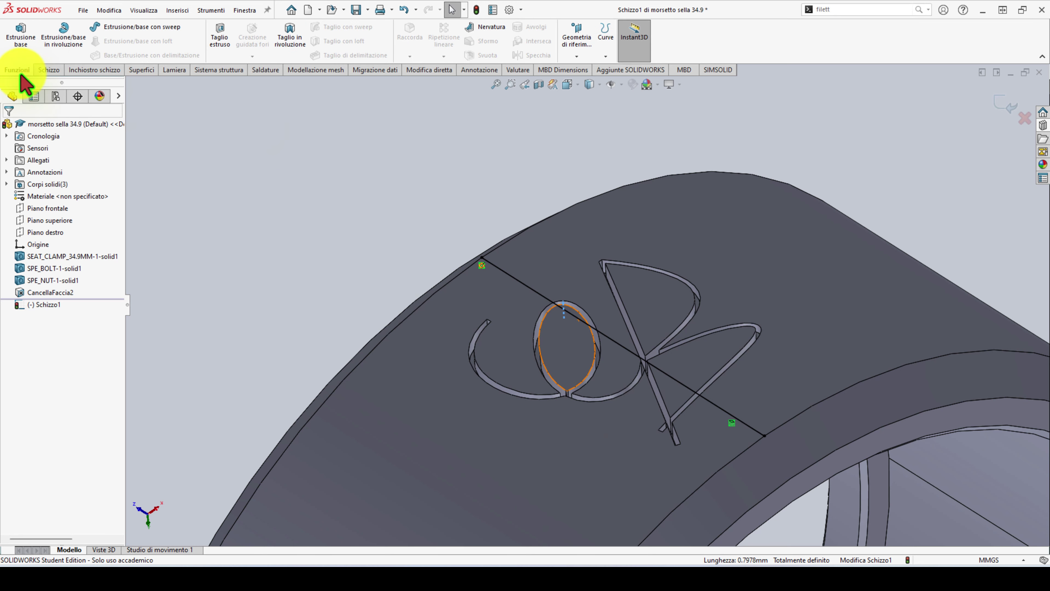
pyautogui.scroll(3, 645, 331)
pyautogui.scroll(2, 659, 347)
pyautogui.moveTo(703, 399); pyautogui.dragTo(680, 317, button='middle')
# Step: Draw a construction centerline (Linea di mezzeria) inside the clamp's bore
pyautogui.click(49, 70)
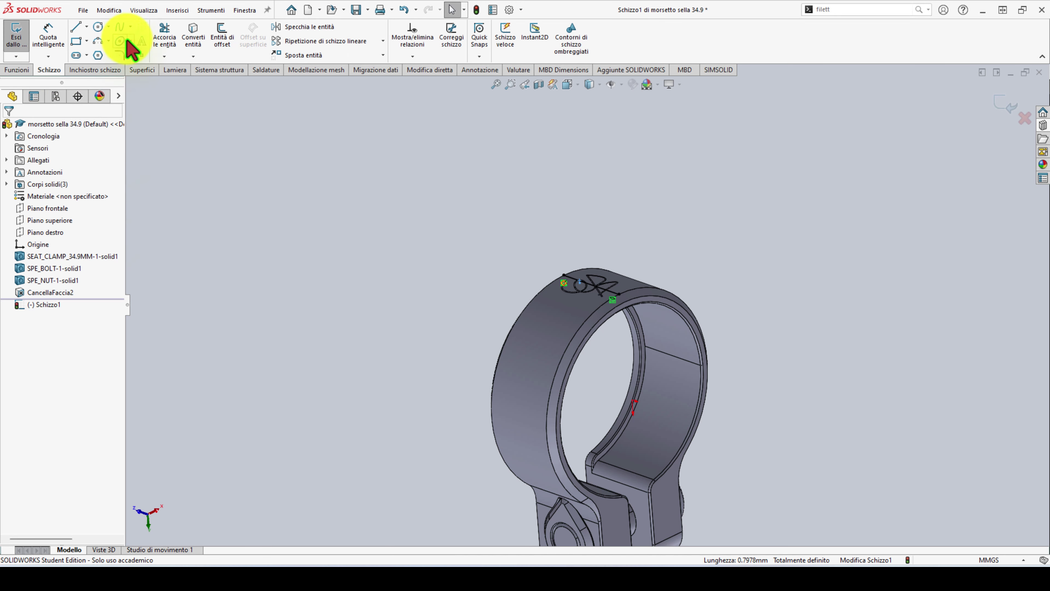
pyautogui.click(86, 26)
pyautogui.click(88, 54)
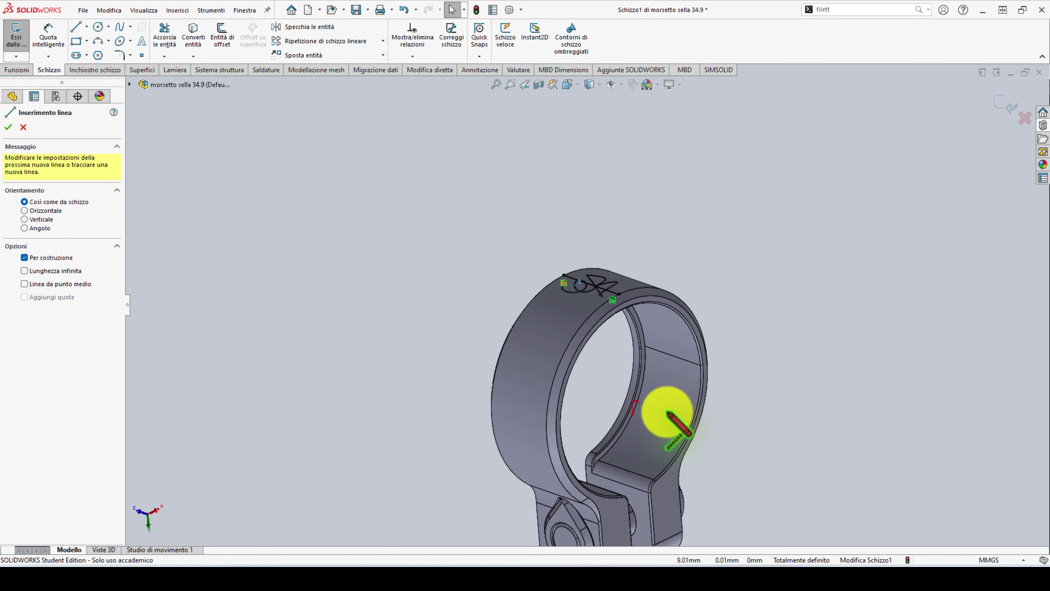
pyautogui.moveTo(587, 385); pyautogui.dragTo(585, 394)
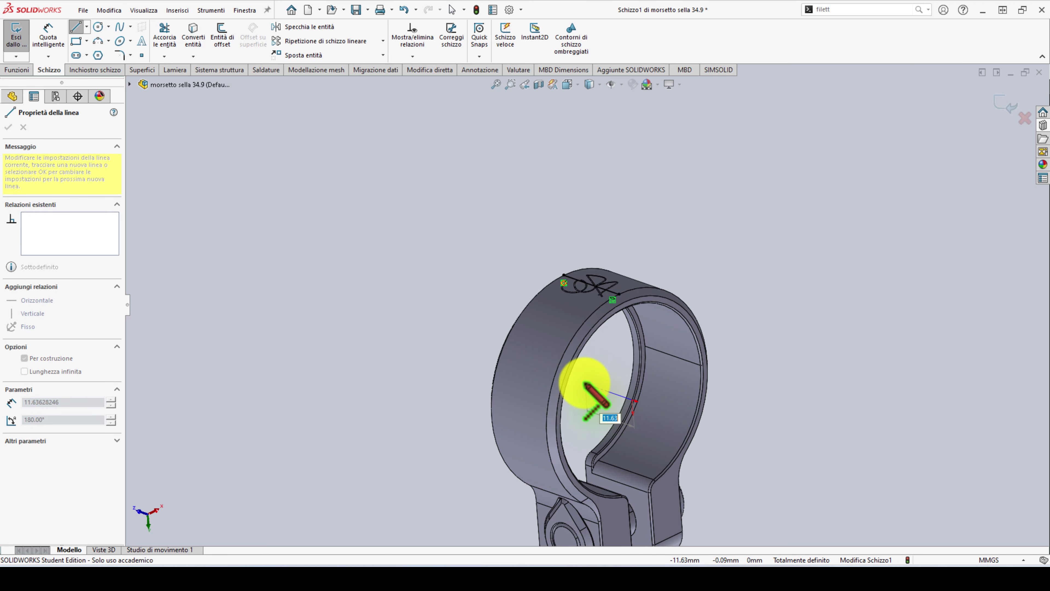
pyautogui.press('Escape')
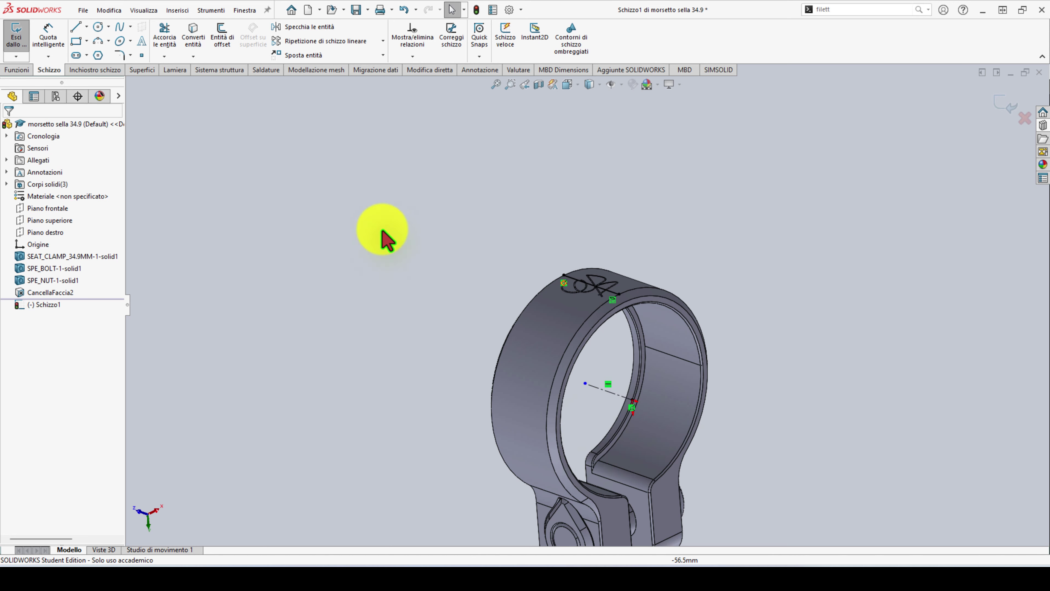
pyautogui.click(10, 70)
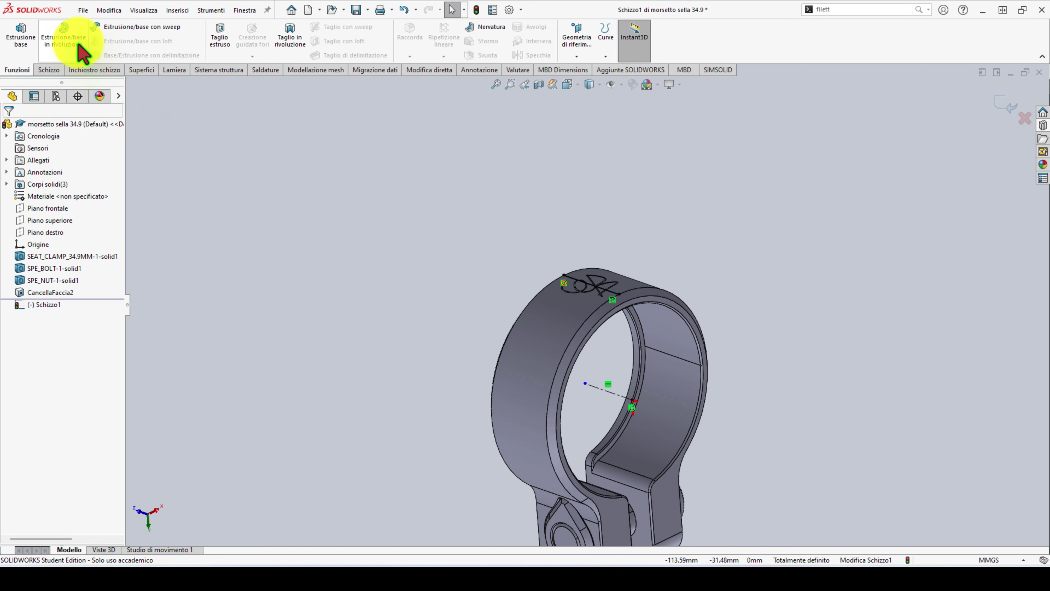
# Step: Start a thin revolved boss from the sketch with 2 mm wall thickness
pyautogui.click(64, 39)
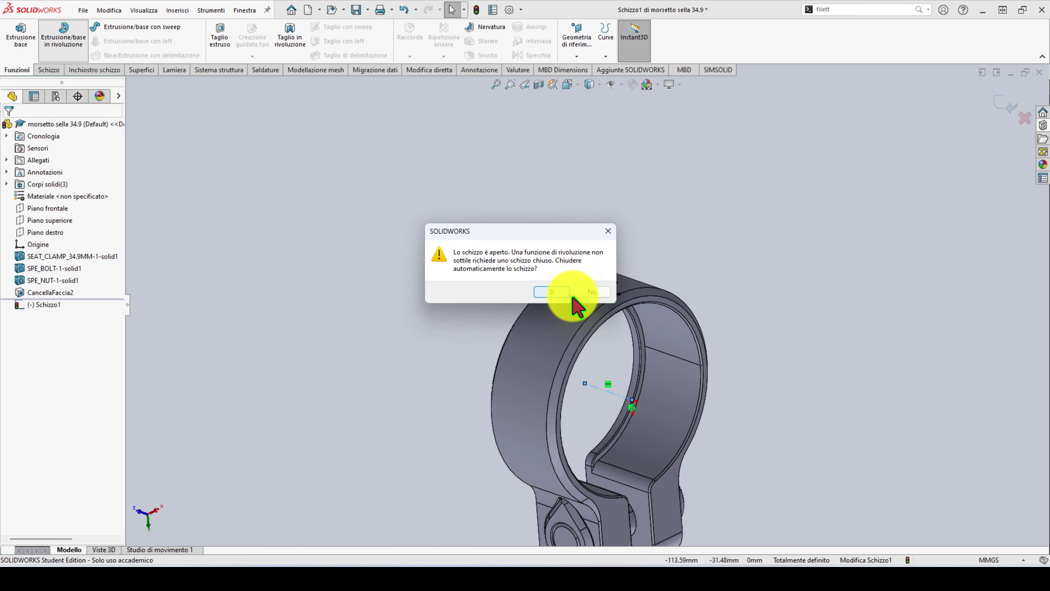
pyautogui.click(583, 292)
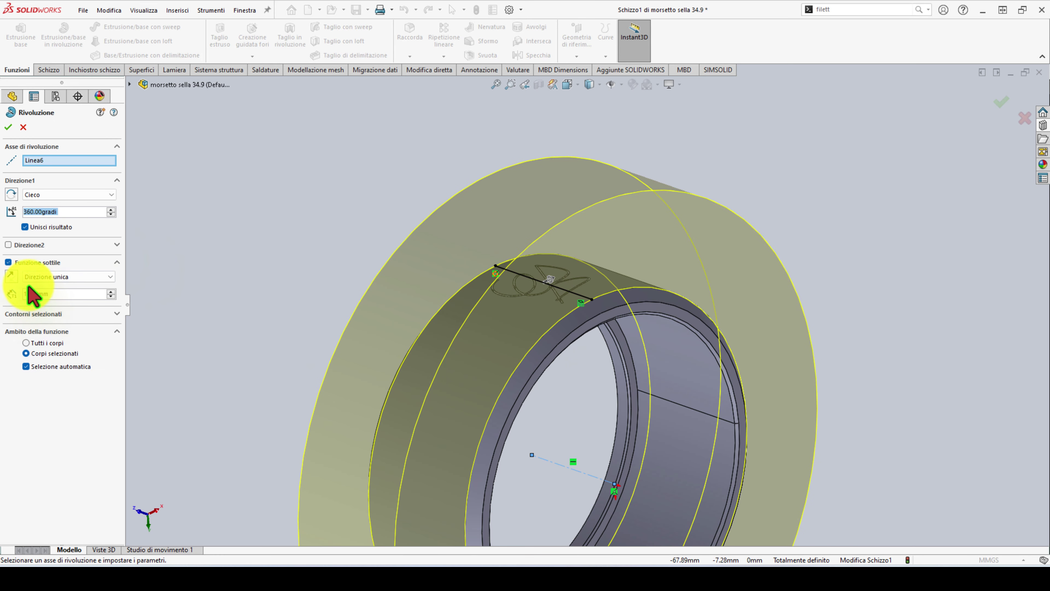
pyautogui.moveTo(70, 297); pyautogui.dragTo(4, 298)
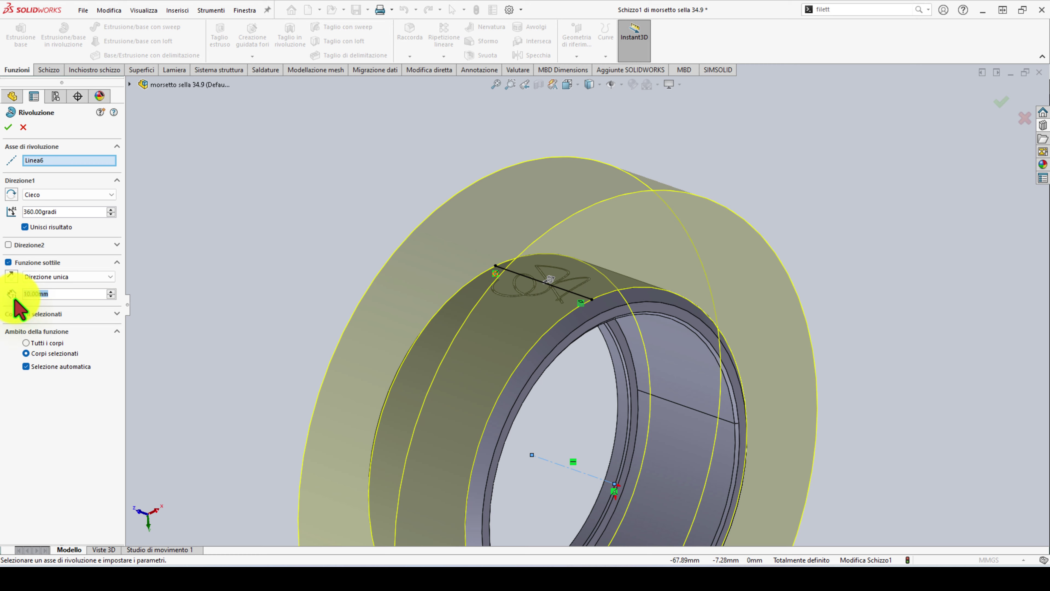
pyautogui.write('2')
pyautogui.press('Return')
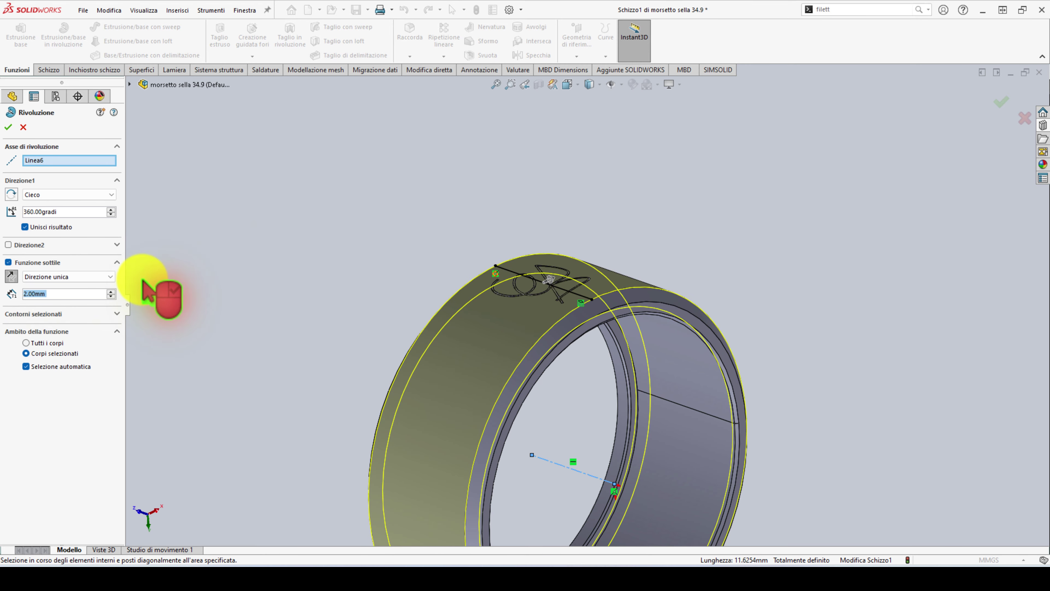
# Step: Make the revolve Piano intermedio, widen it to 47°, and confirm
pyautogui.moveTo(422, 301); pyautogui.dragTo(488, 301, button='middle')
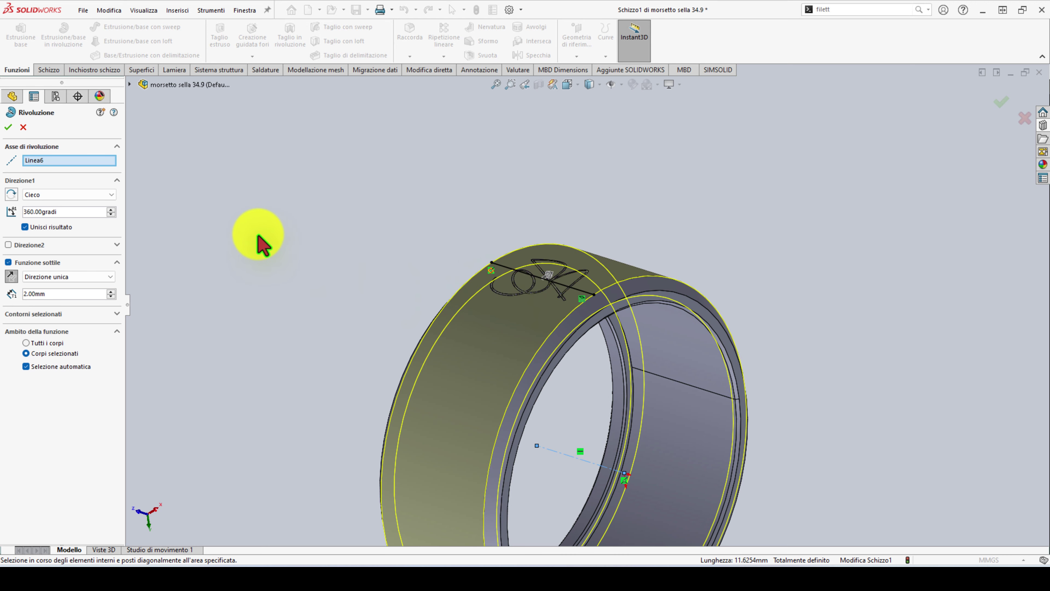
pyautogui.moveTo(469, 262)
pyautogui.mouseDown(button='middle')
pyautogui.moveTo(502, 327)
pyautogui.moveTo(687, 417)
pyautogui.mouseUp(button='middle')
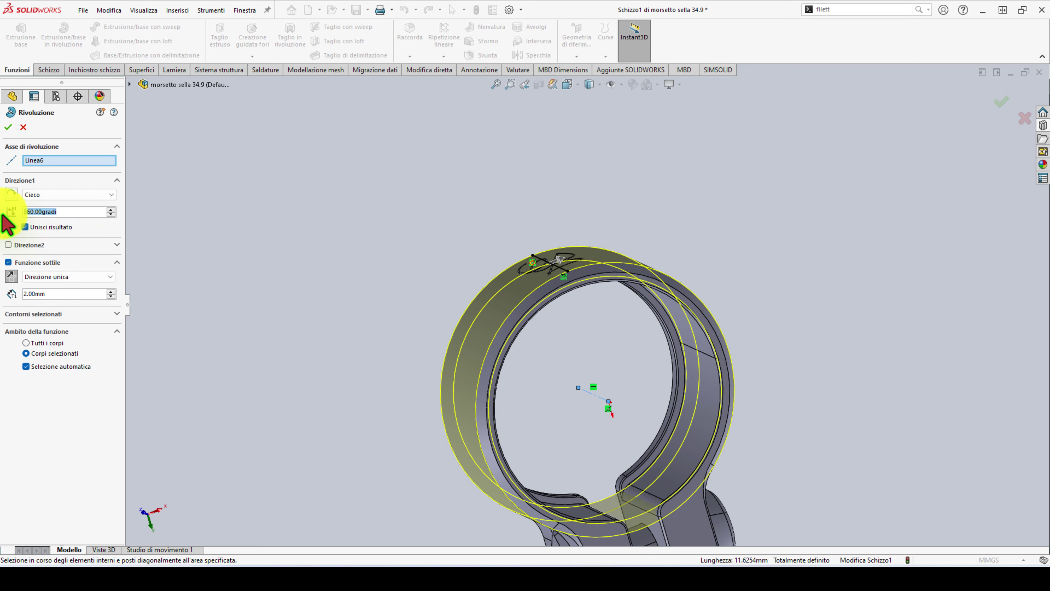
pyautogui.click(64, 211)
pyautogui.write('30')
pyautogui.press('Return')
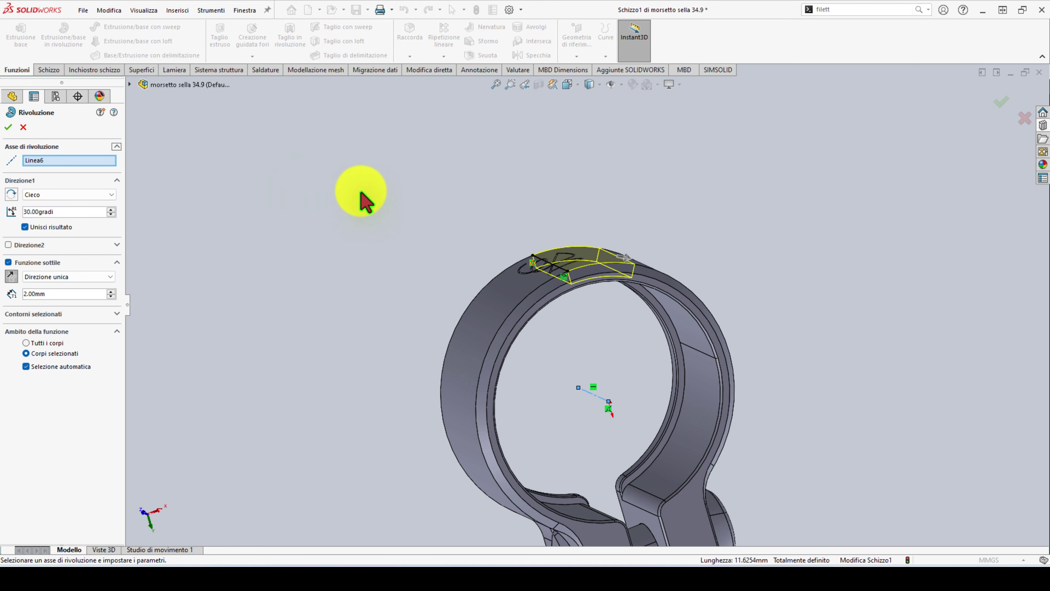
pyautogui.click(66, 195)
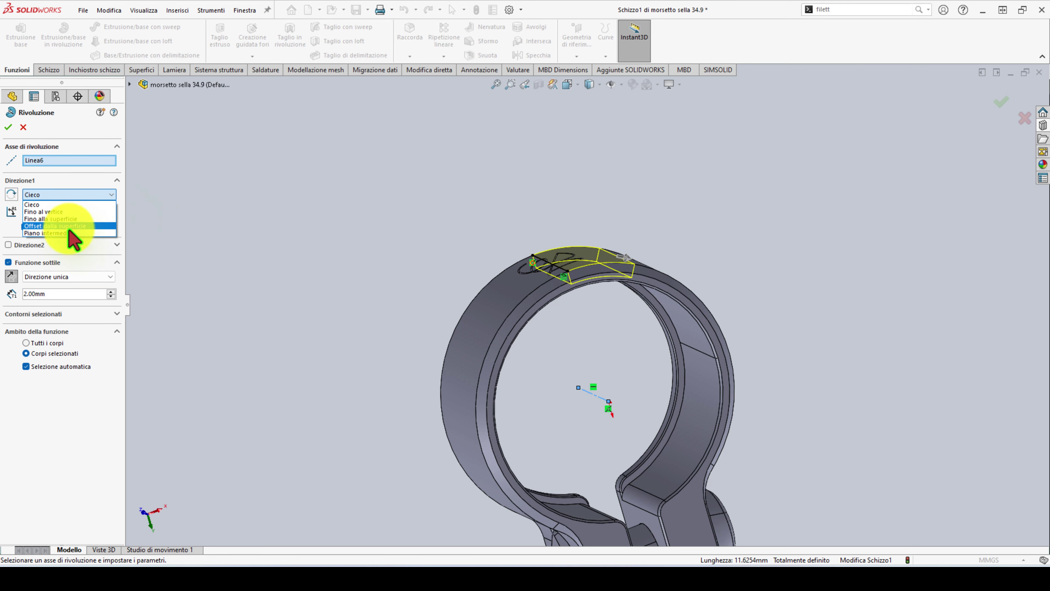
pyautogui.click(68, 228)
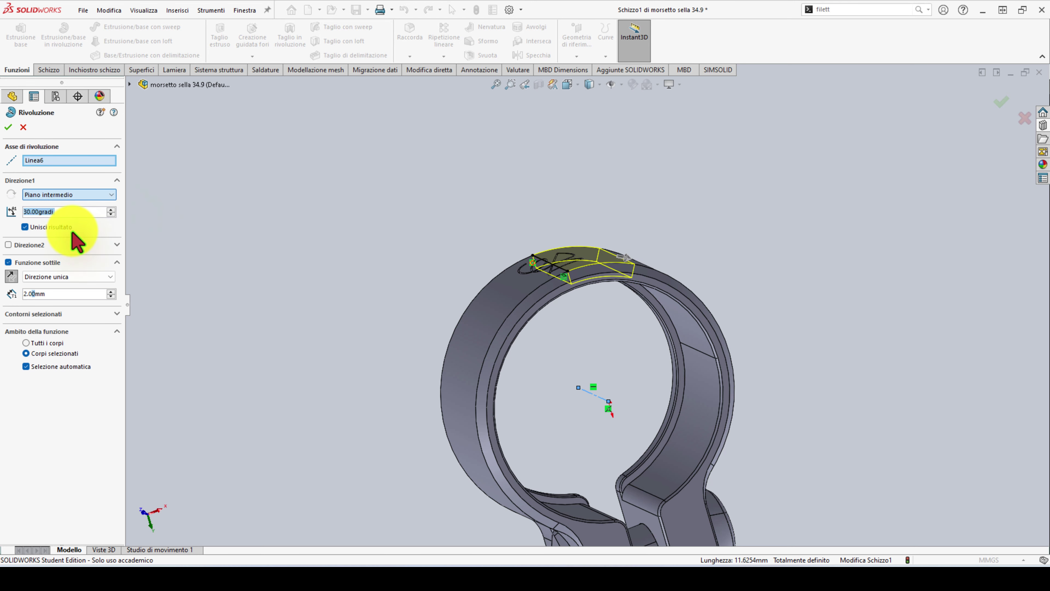
pyautogui.click(110, 209)
pyautogui.write('47')
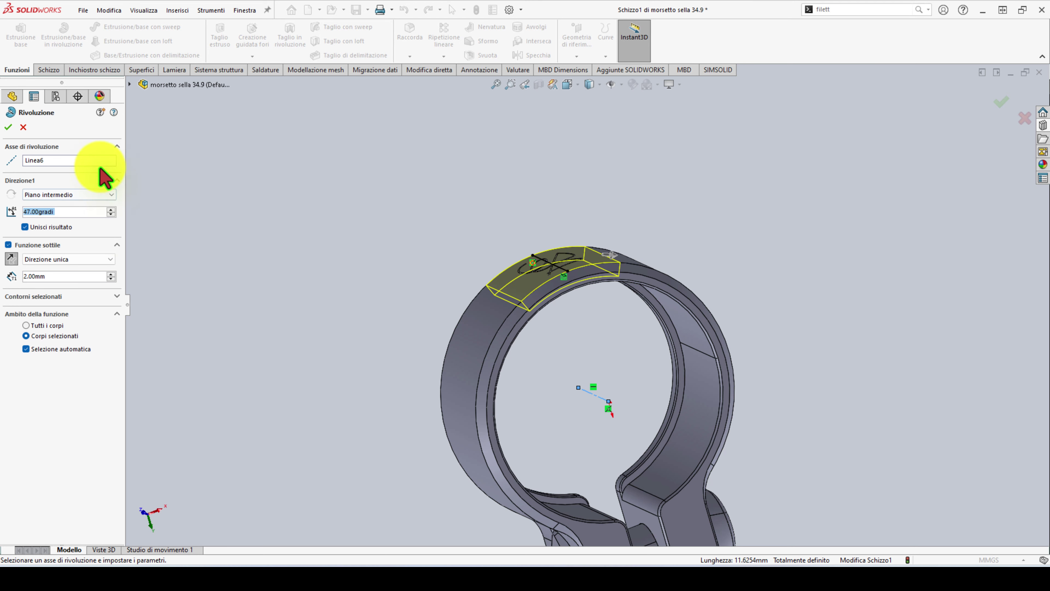
pyautogui.click(8, 127)
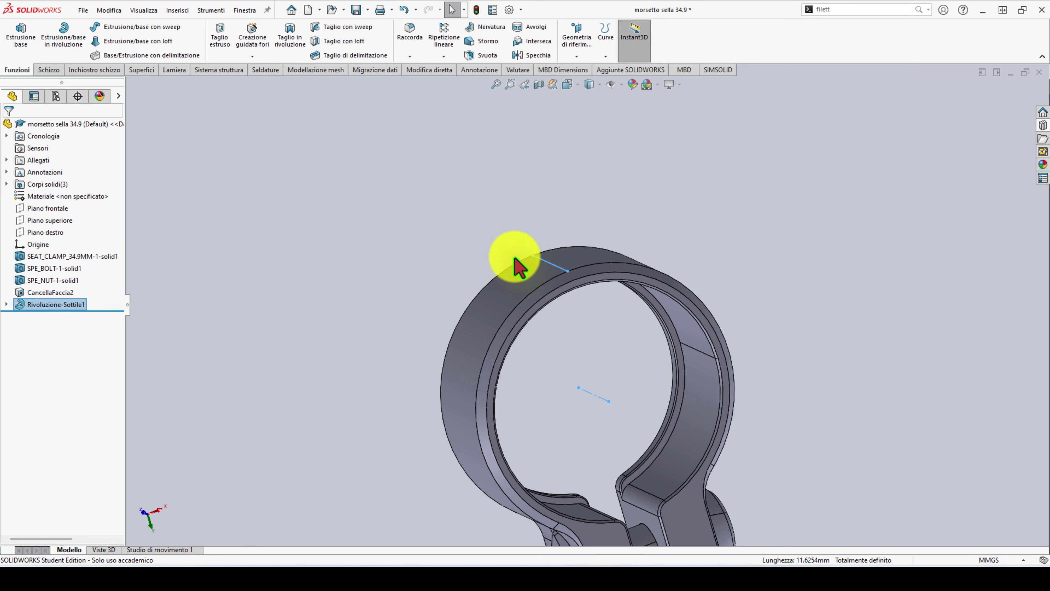
# Step: Save the morsetto sella 34.9 part with its new band, then close it
pyautogui.moveTo(511, 253)
pyautogui.mouseDown(button='middle')
pyautogui.moveTo(417, 181)
pyautogui.moveTo(462, 281)
pyautogui.moveTo(516, 340)
pyautogui.moveTo(481, 329)
pyautogui.mouseUp(button='middle')
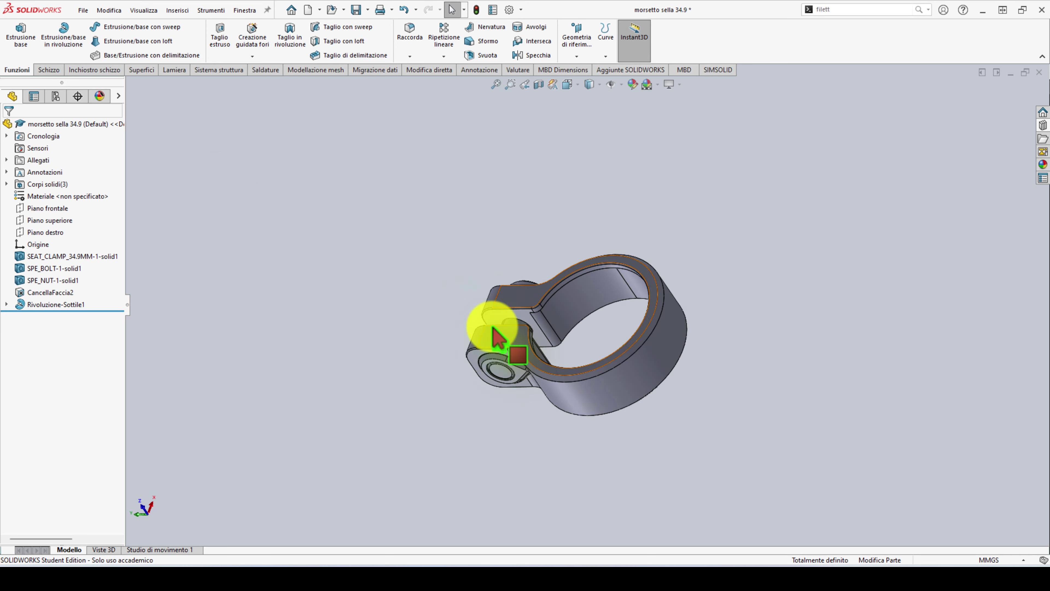
pyautogui.click(83, 10)
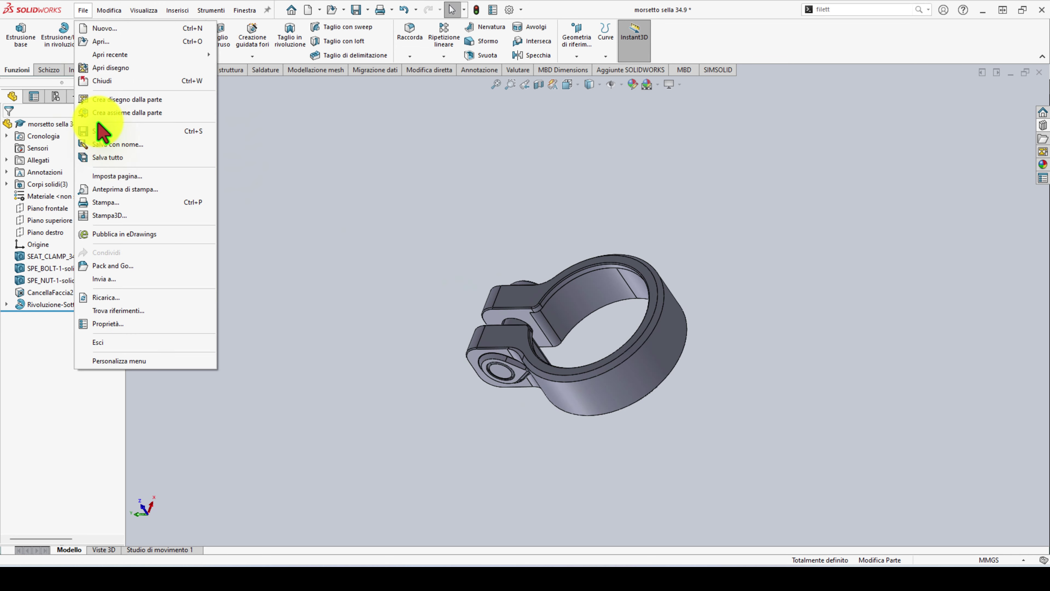
pyautogui.click(98, 131)
pyautogui.moveTo(621, 329)
pyautogui.mouseDown(button='middle')
pyautogui.moveTo(515, 171)
pyautogui.moveTo(446, 5)
pyautogui.mouseUp(button='middle')
pyautogui.moveTo(629, 351)
pyautogui.mouseDown(button='middle')
pyautogui.moveTo(697, 225)
pyautogui.moveTo(708, 312)
pyautogui.mouseUp(button='middle')
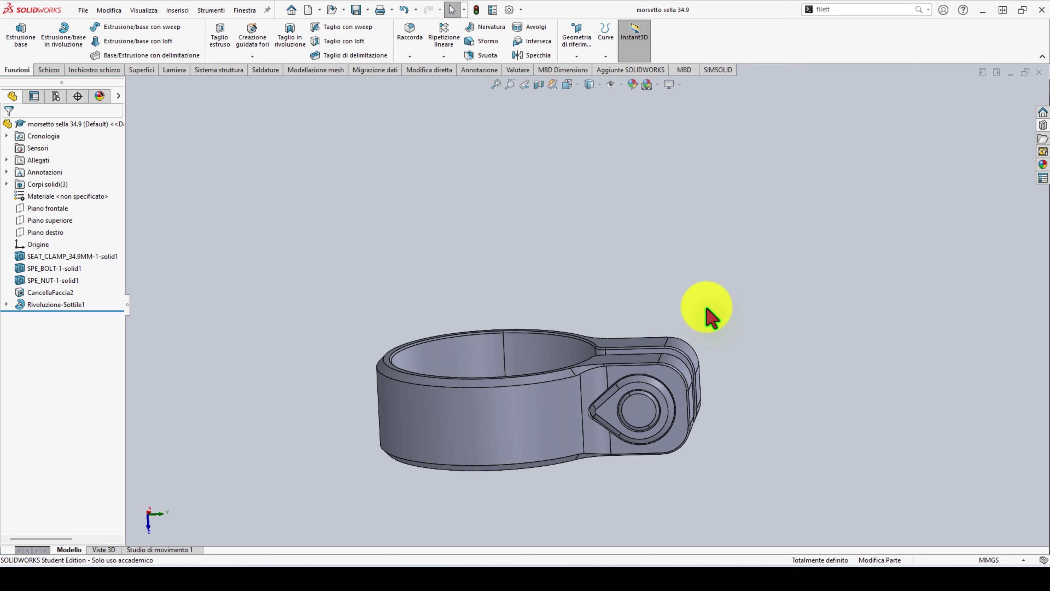
pyautogui.click(1042, 74)
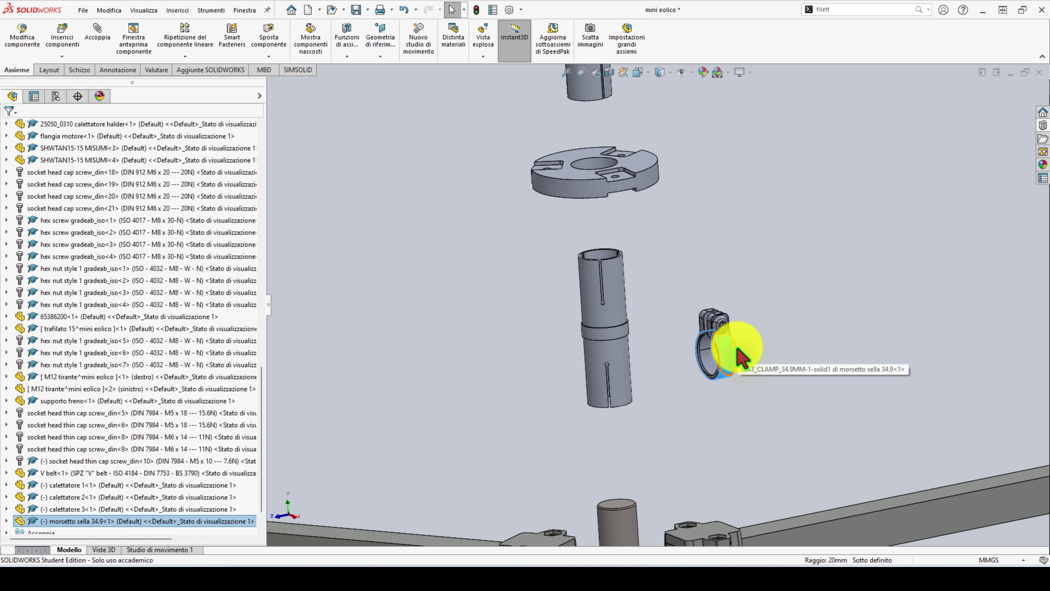
# Step: Select the morsetto sella 34.9 clamp in the mini eolico assembly
pyautogui.click(728, 352)
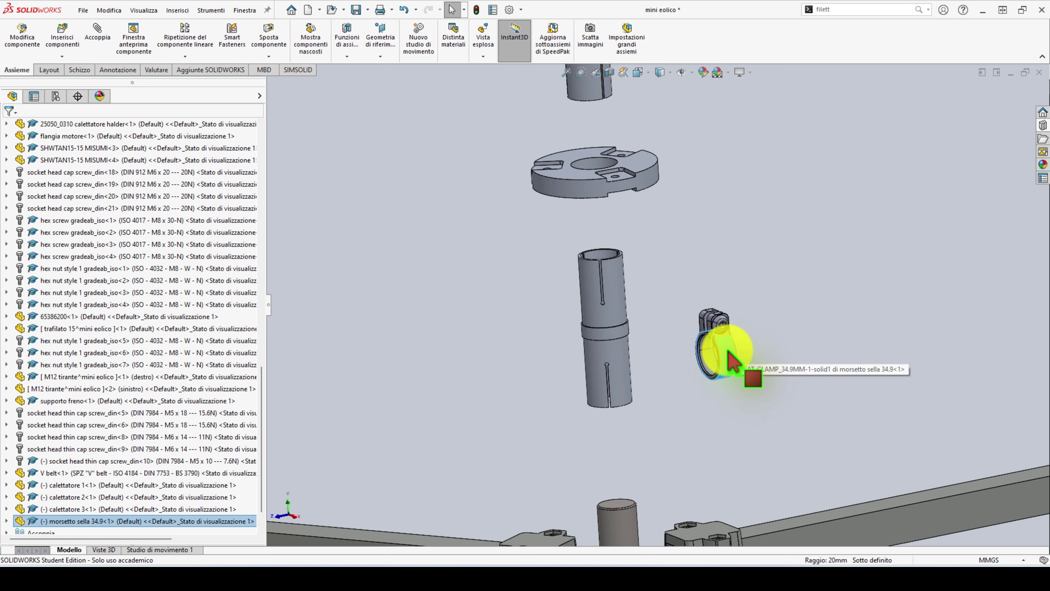